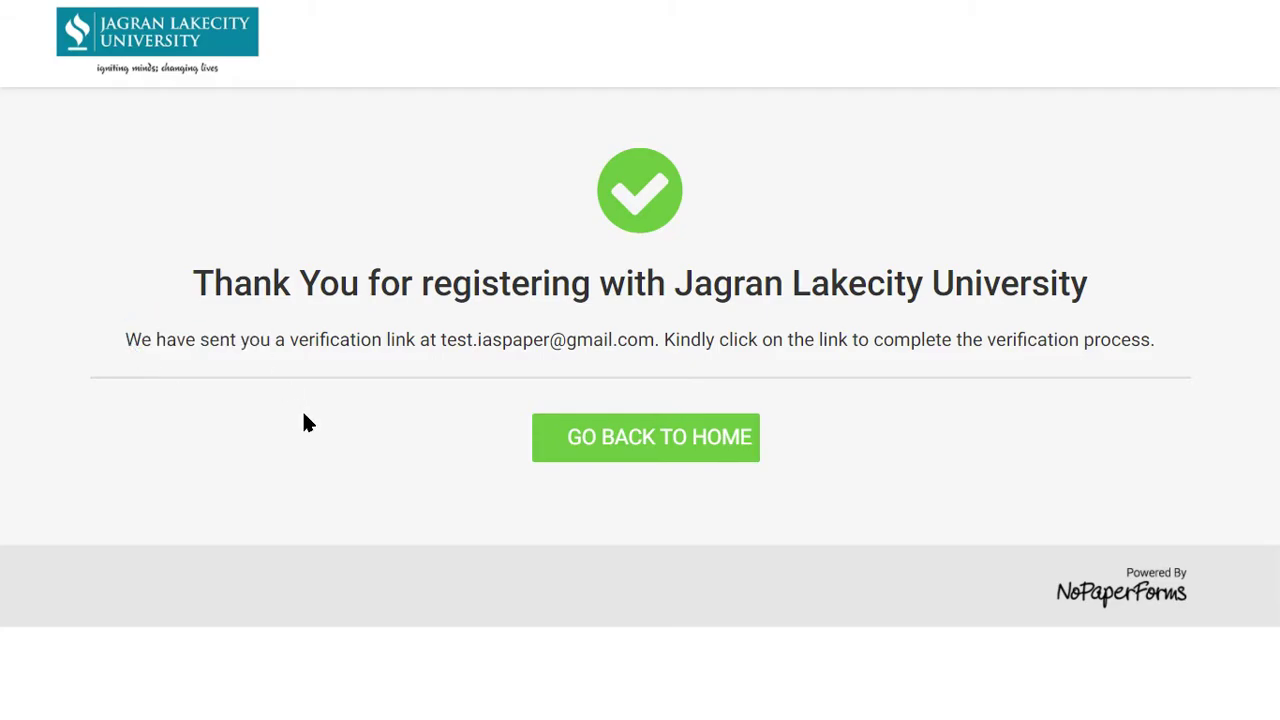
Step: Open the account verification message from Jagran Lakecity University in Gmail and validate the registered email address
left_click_drag(445, 341, 620, 350)
left_click(647, 398)
left_click(640, 445)
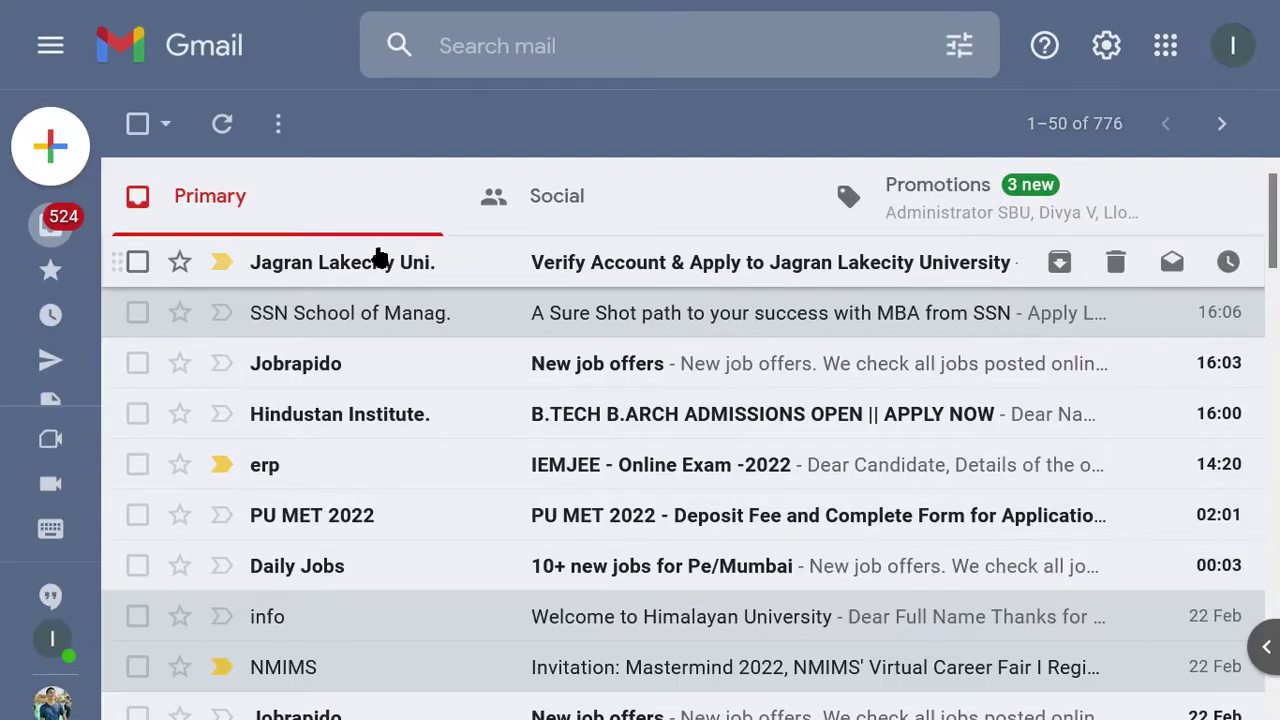
left_click(376, 250)
scroll(571, 405, "down", 2)
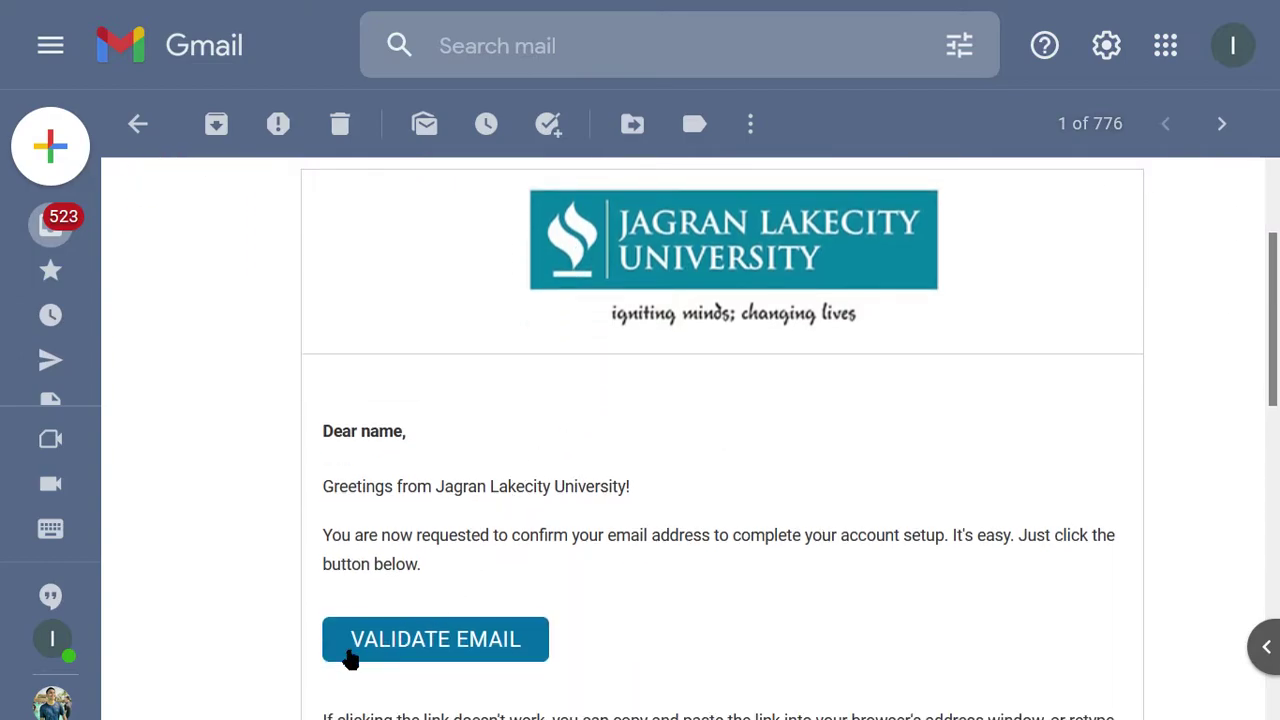
left_click(474, 645)
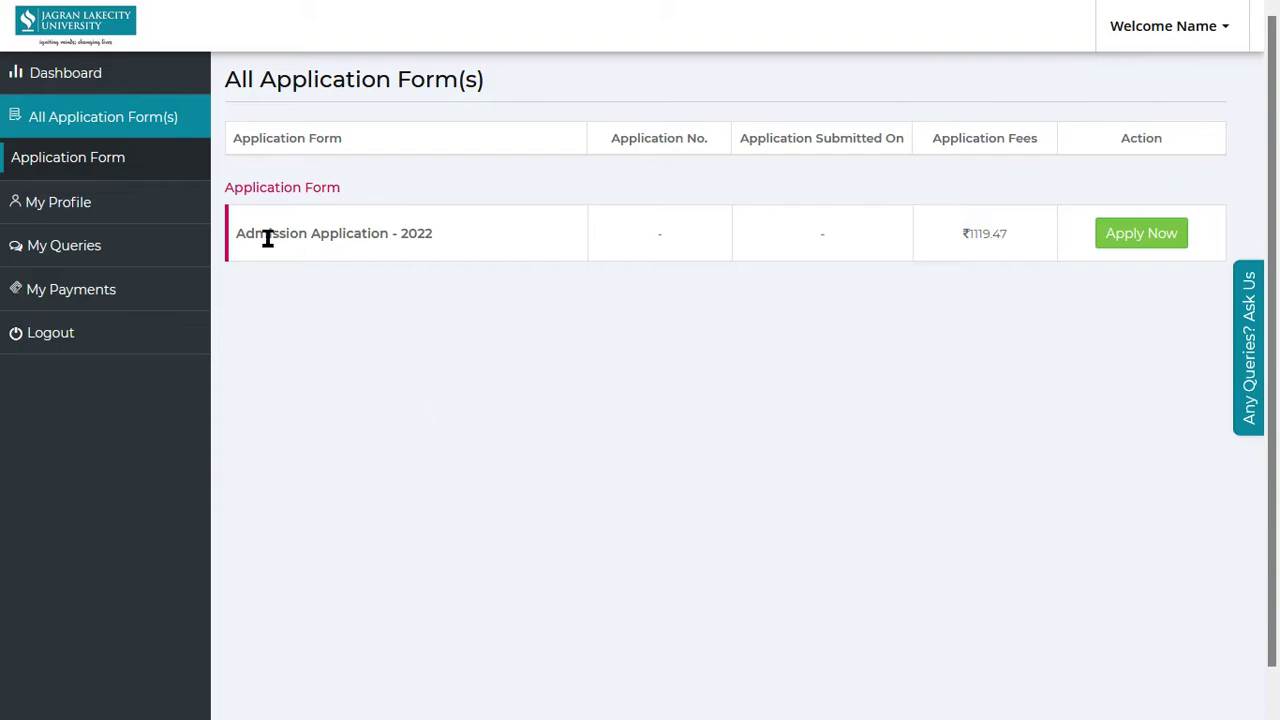
Step: Examine the Admission Application - 2022 entry and its application fee in the list of application forms
double_click(268, 238)
left_click(698, 337)
key("ctrl+plus")
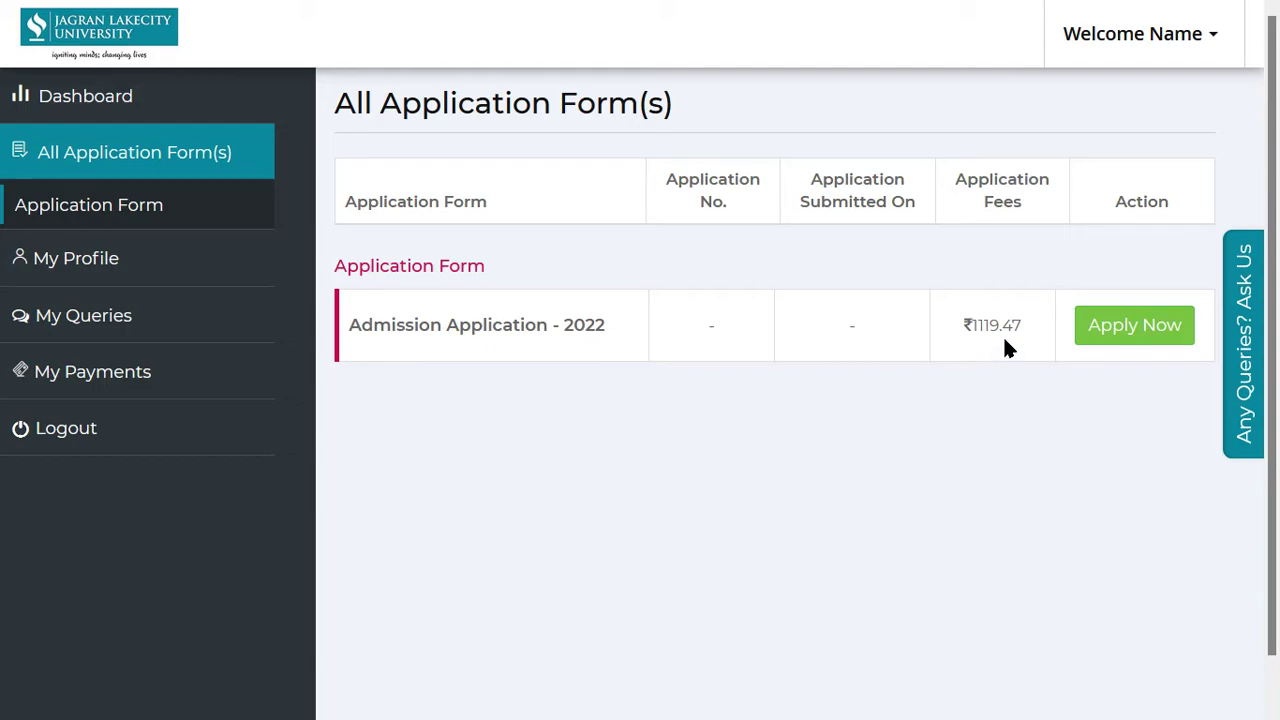
left_click_drag(1020, 328, 977, 333)
left_click(977, 380)
left_click_drag(963, 181, 1055, 211)
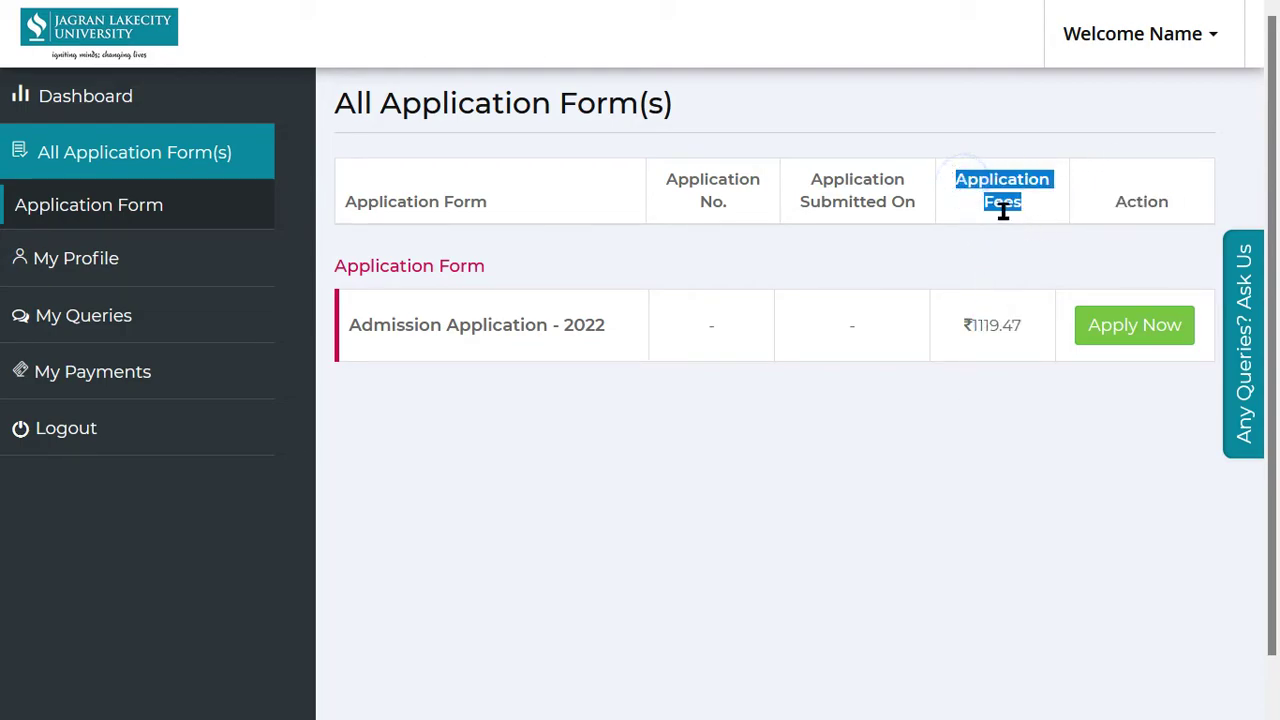
left_click(990, 320)
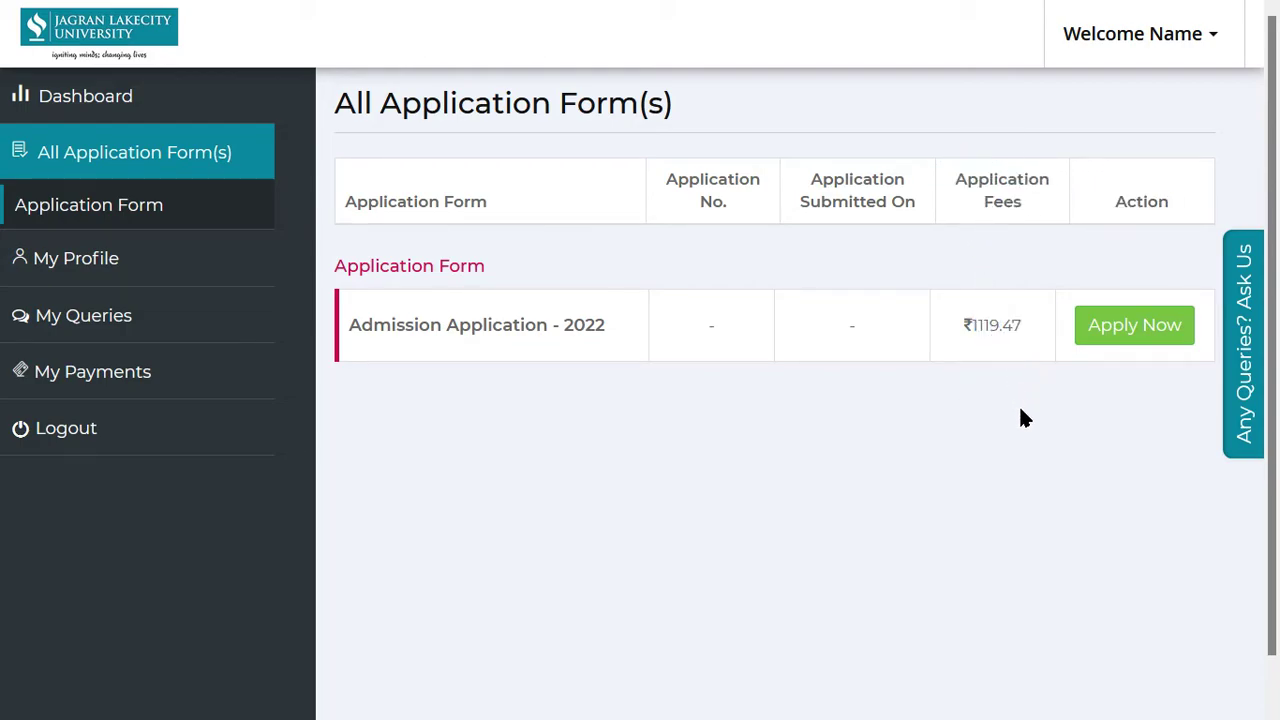
left_click_drag(375, 337, 590, 340)
left_click(669, 437)
Step: Start applying for Admission Application - 2022 and set the programme level to UG
key("ctrl+minus")
left_click(1132, 298)
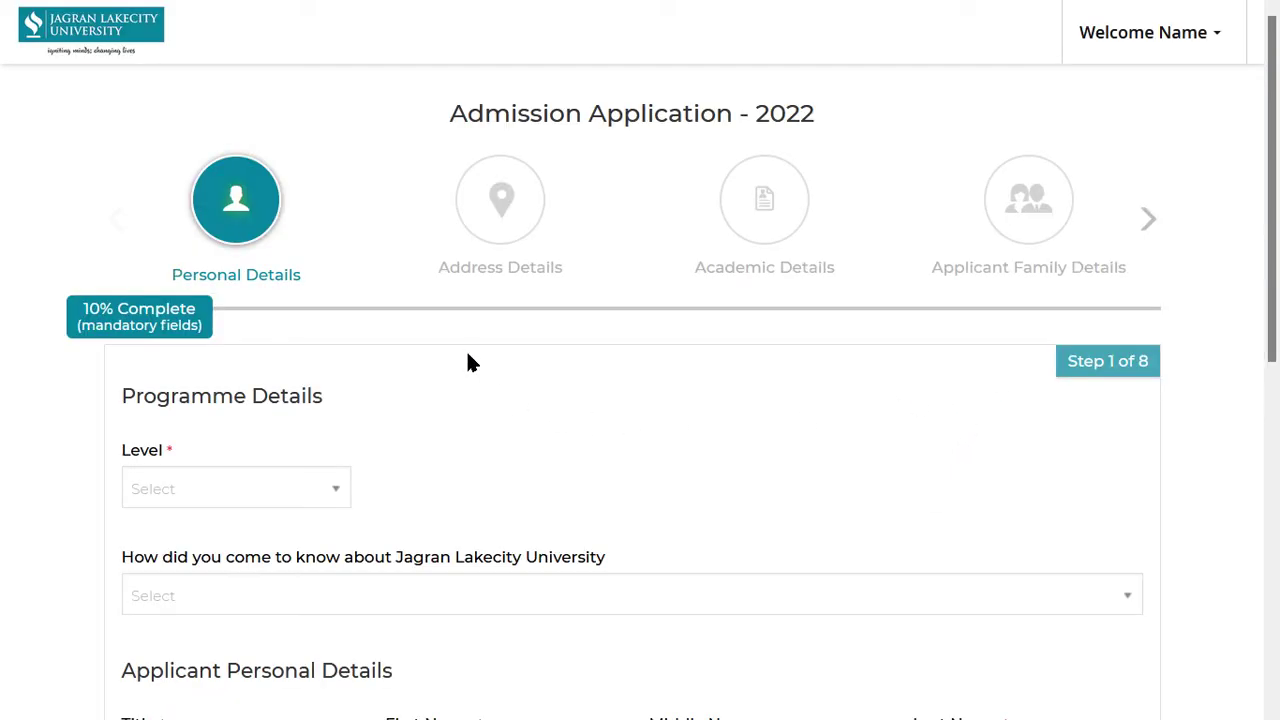
scroll(469, 360, "down", 4)
scroll(437, 368, "up", 4)
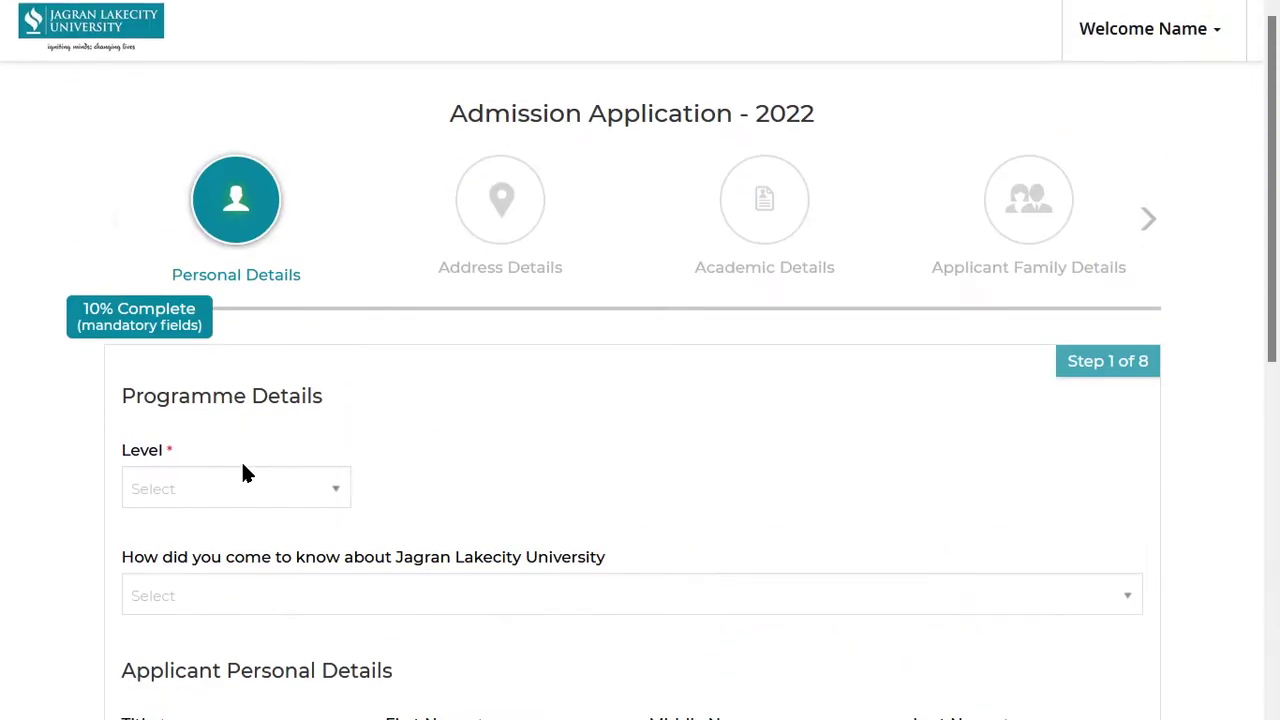
left_click(185, 484)
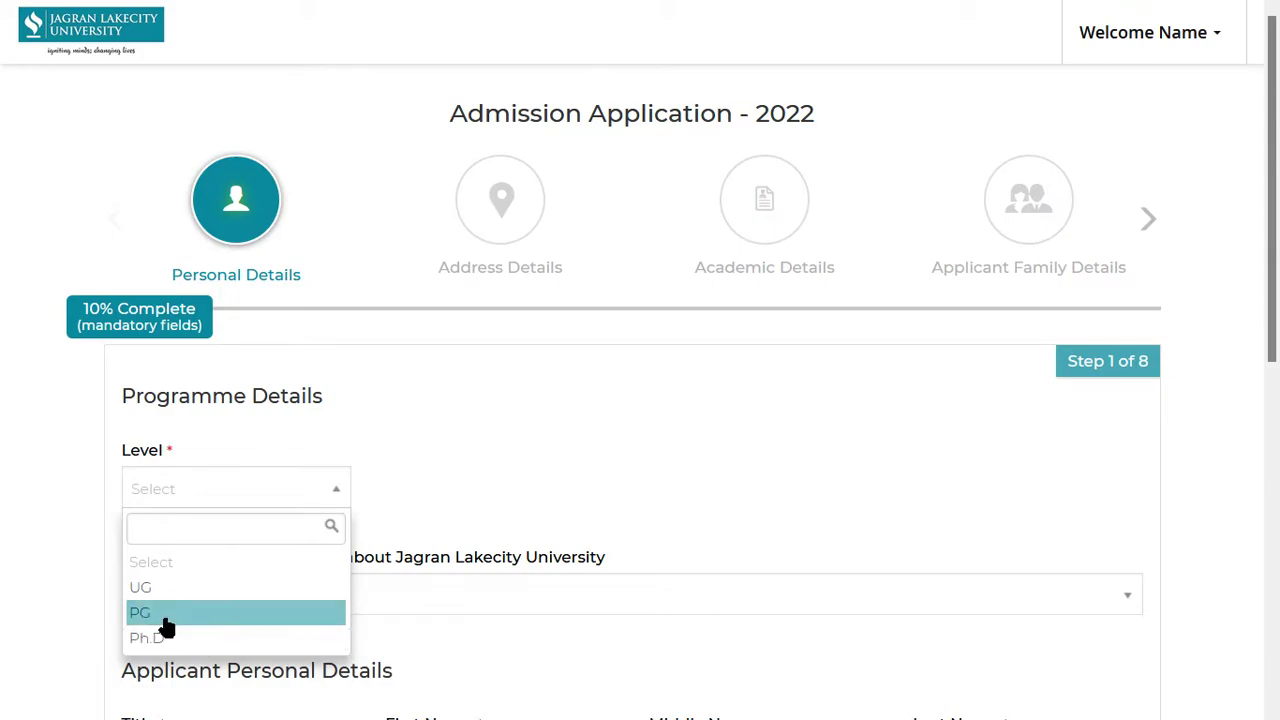
left_click(140, 588)
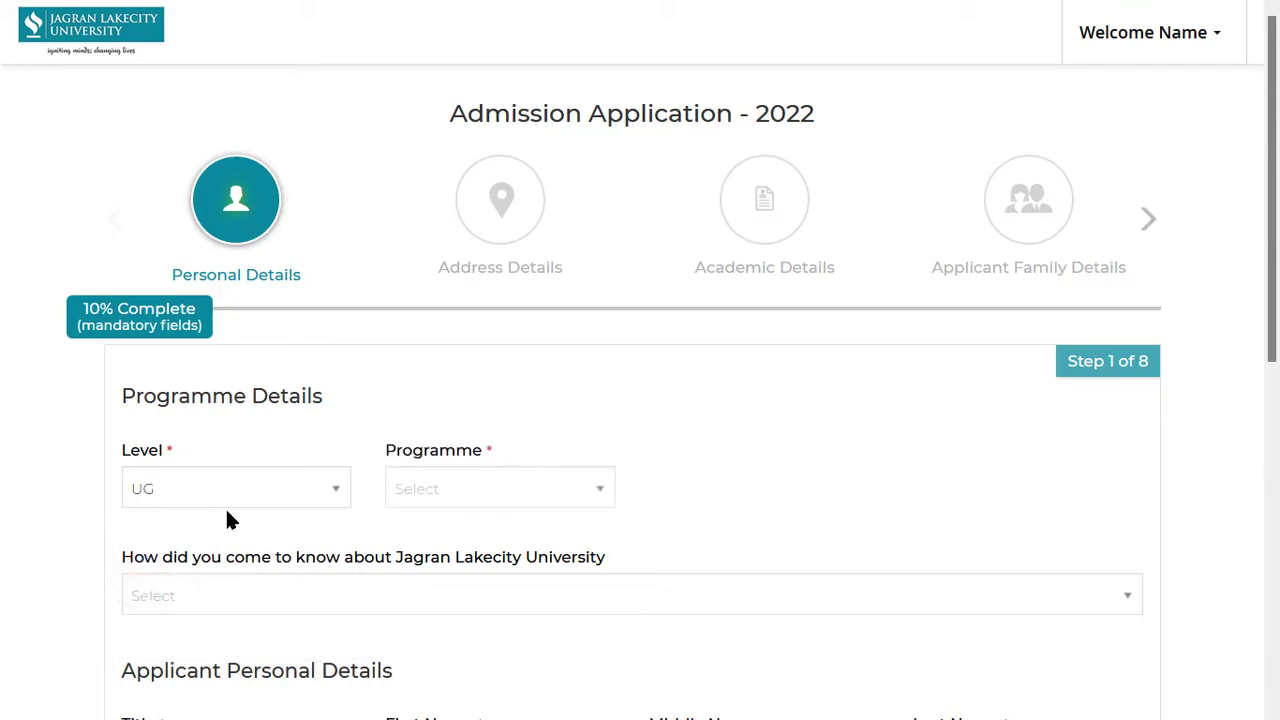
Step: Choose the BBA programme with Jagran Lakecity Business School and the Faculty of Management and Commerce
left_click(465, 493)
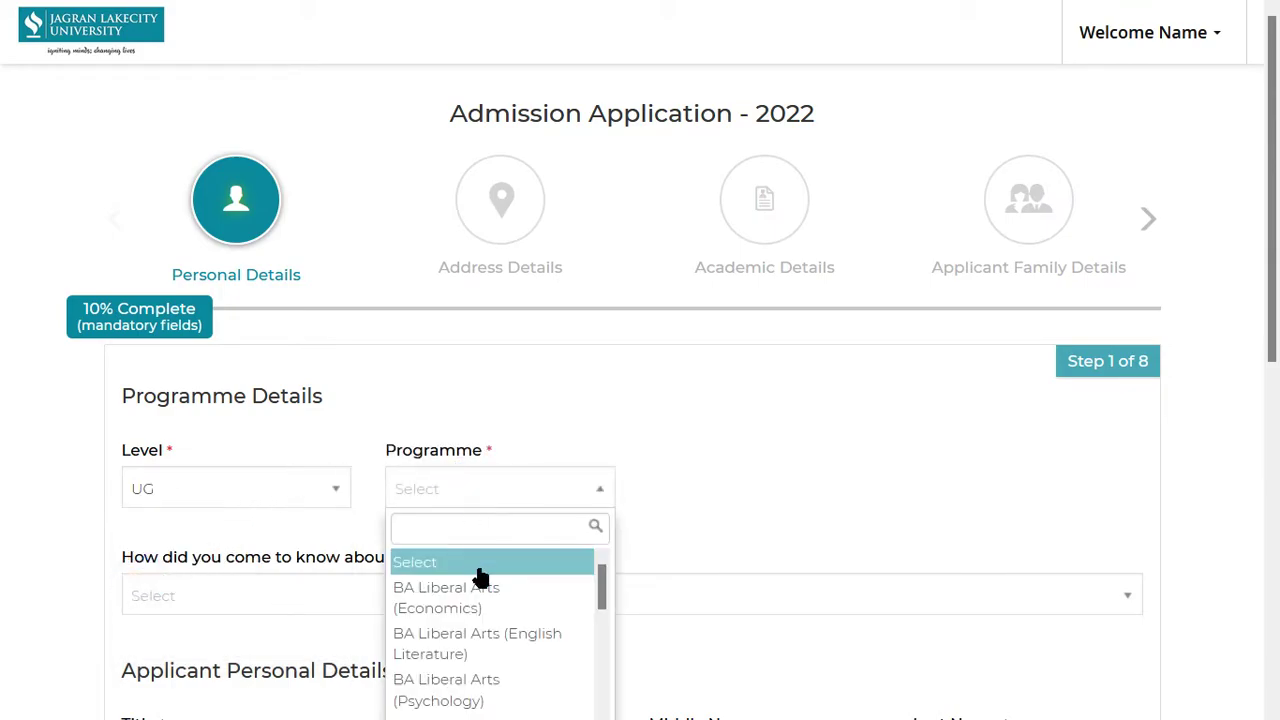
scroll(490, 640, "down", 5)
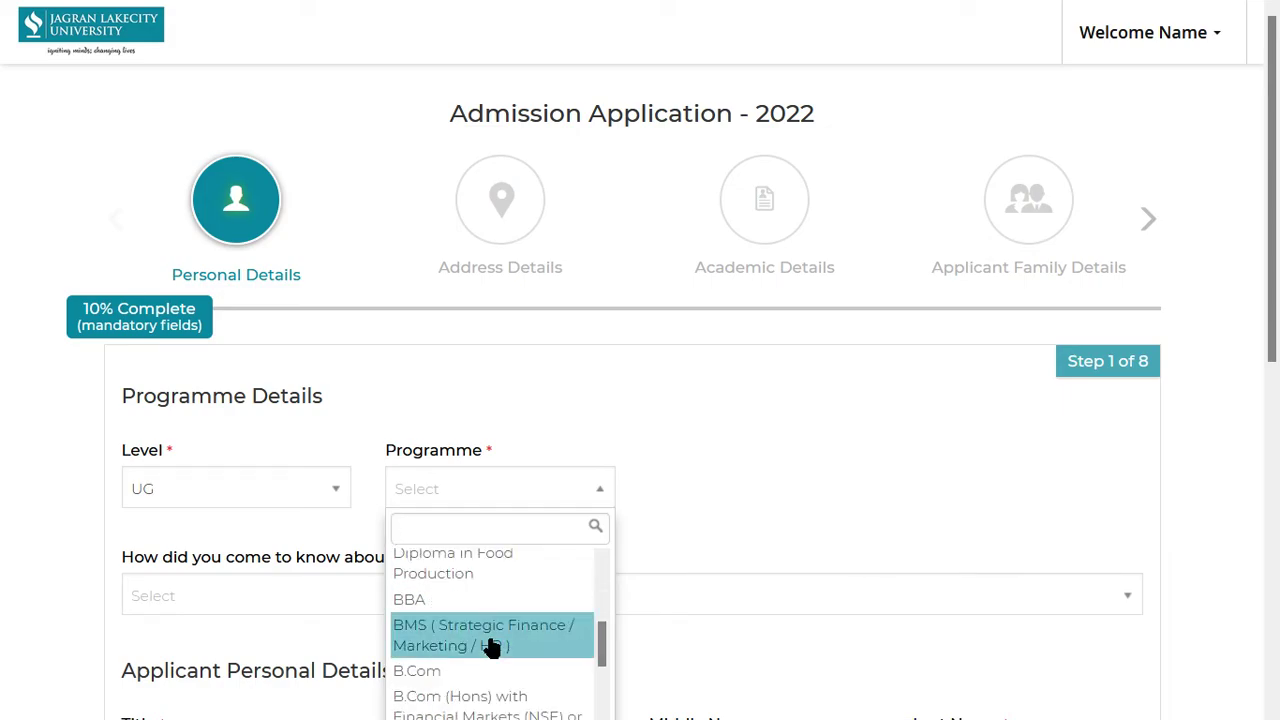
left_click(452, 600)
left_click(709, 493)
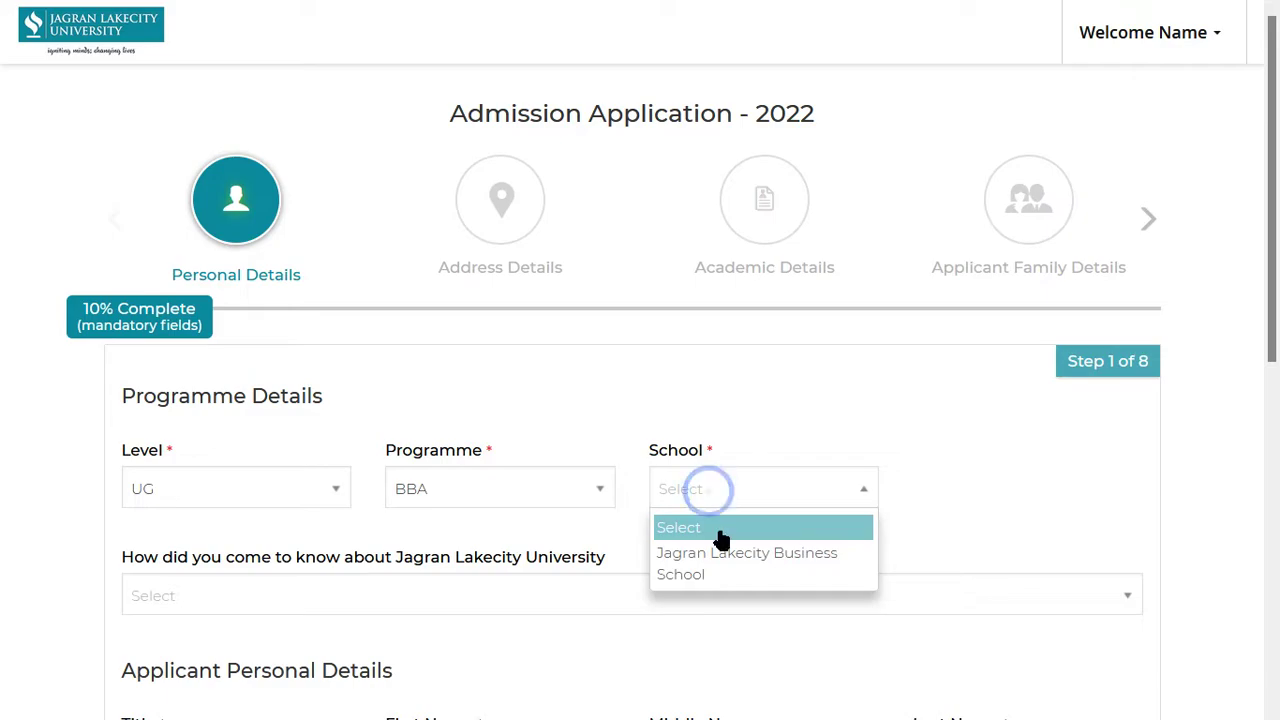
left_click(731, 563)
left_click(968, 486)
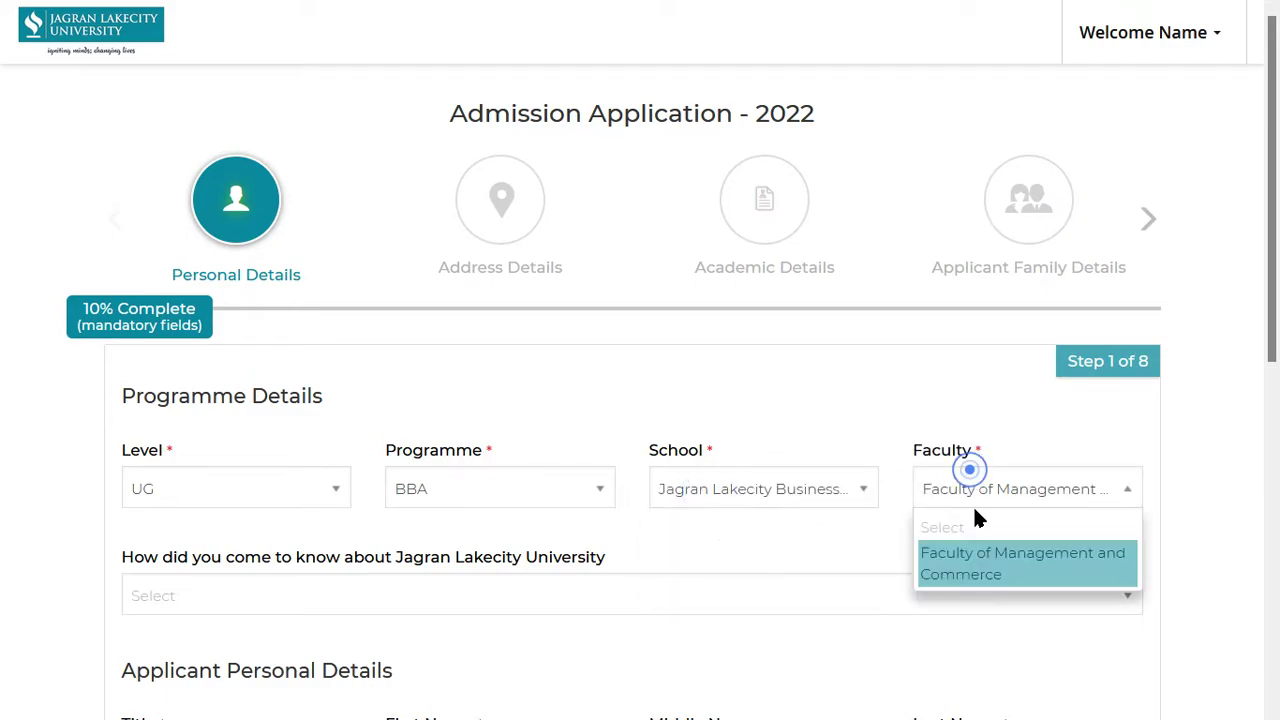
left_click(974, 552)
Step: Answer how the applicant came to know about Jagran Lakecity University with Friend
scroll(767, 530, "down", 4)
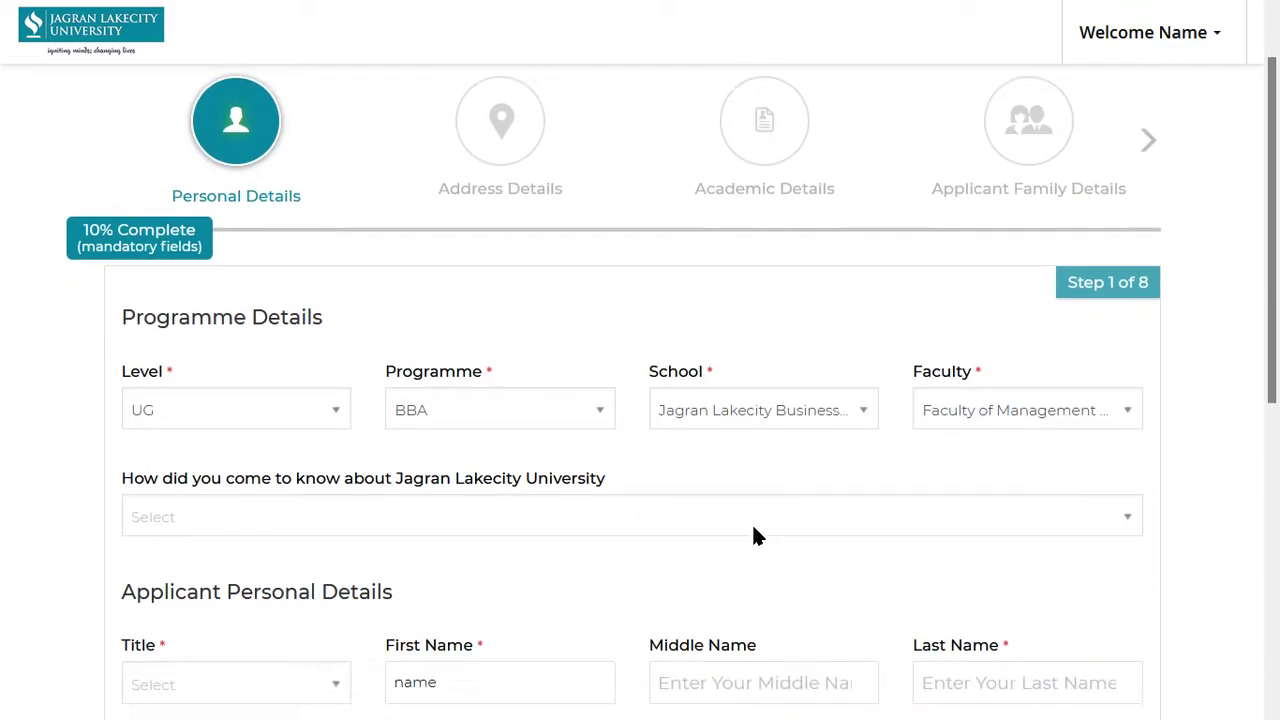
scroll(200, 392, "up", 1)
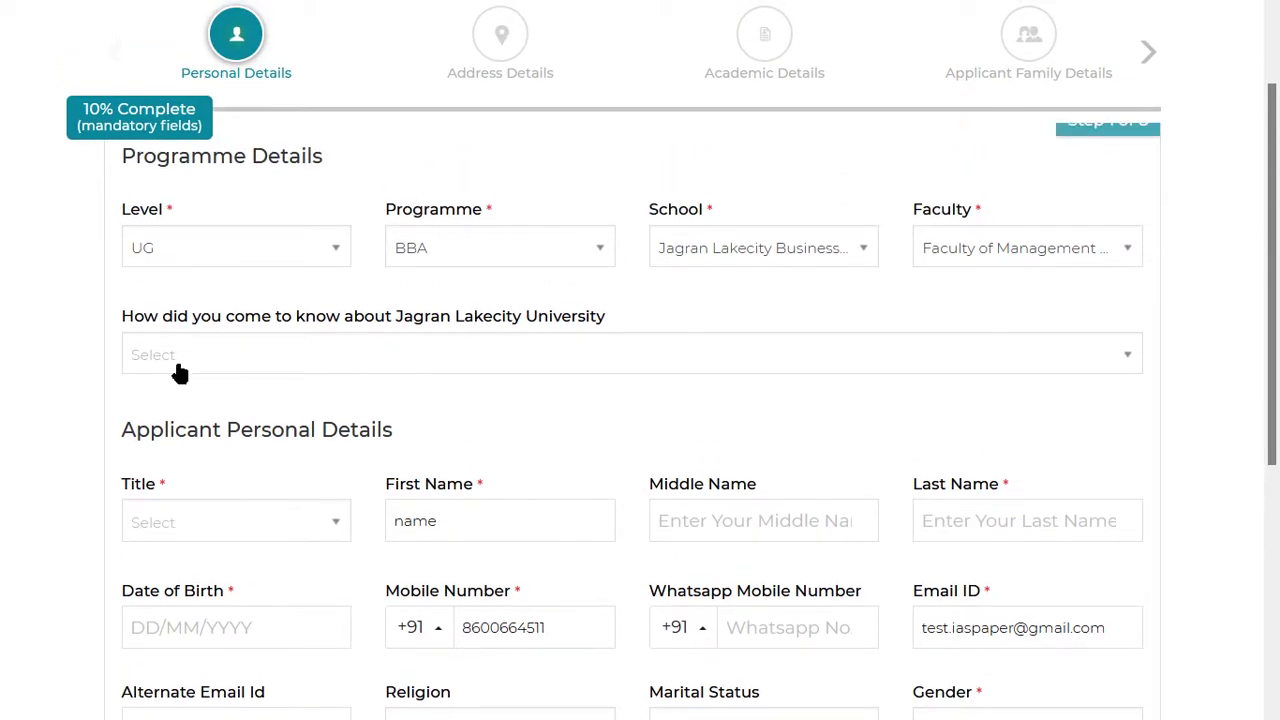
left_click(180, 368)
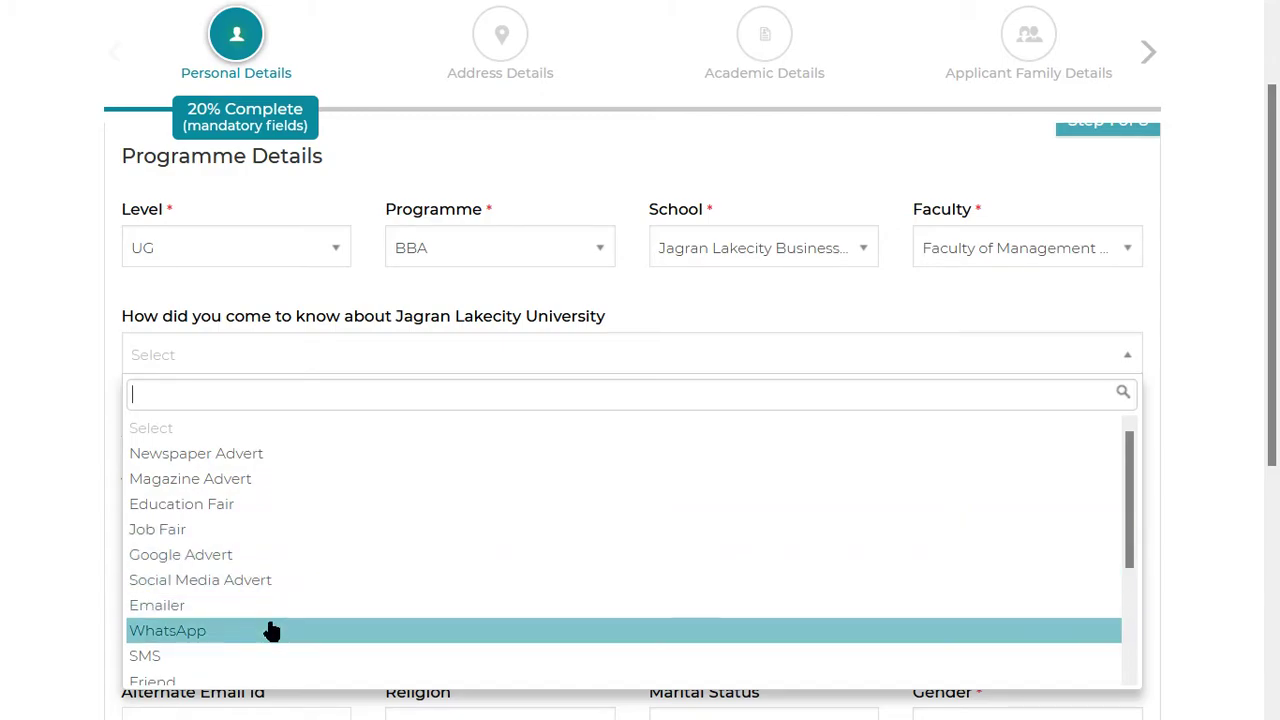
scroll(252, 655, "down", 2)
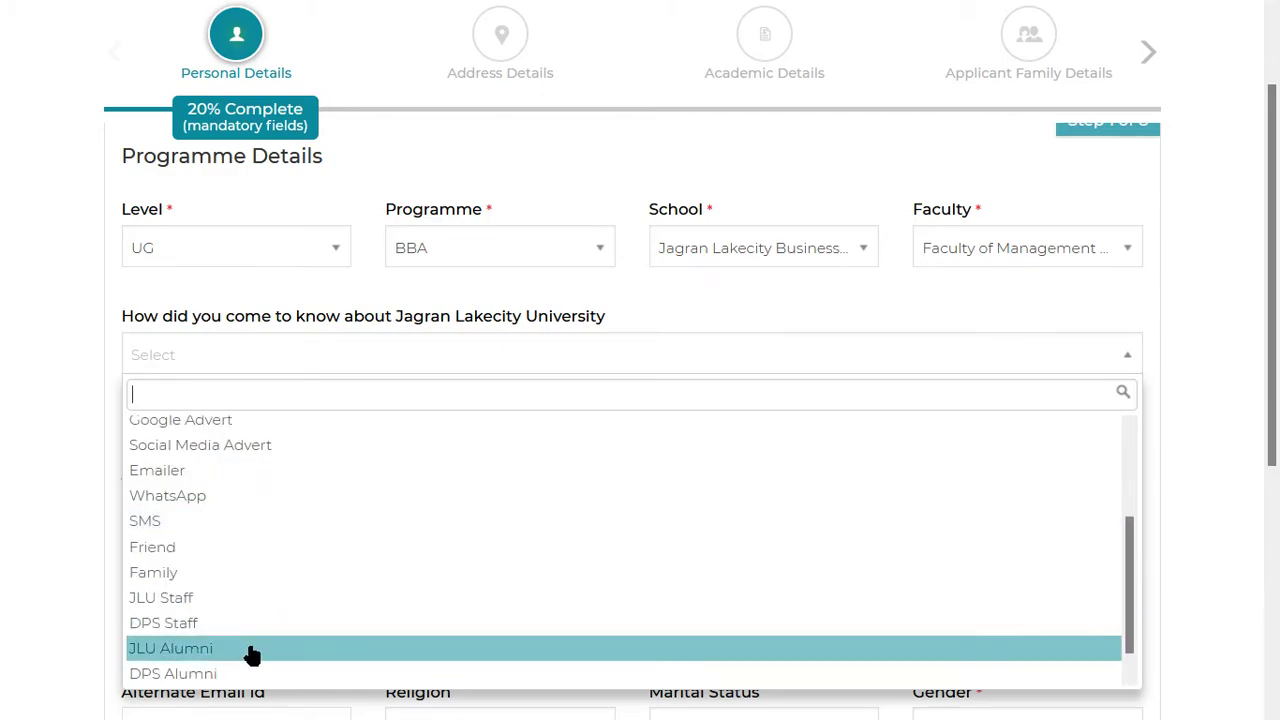
left_click(202, 556)
Step: Review the available answers for how the applicant came to know about the university and the Applicant Personal Details heading
scroll(380, 423, "down", 1)
double_click(169, 311)
left_click_drag(169, 311, 326, 323)
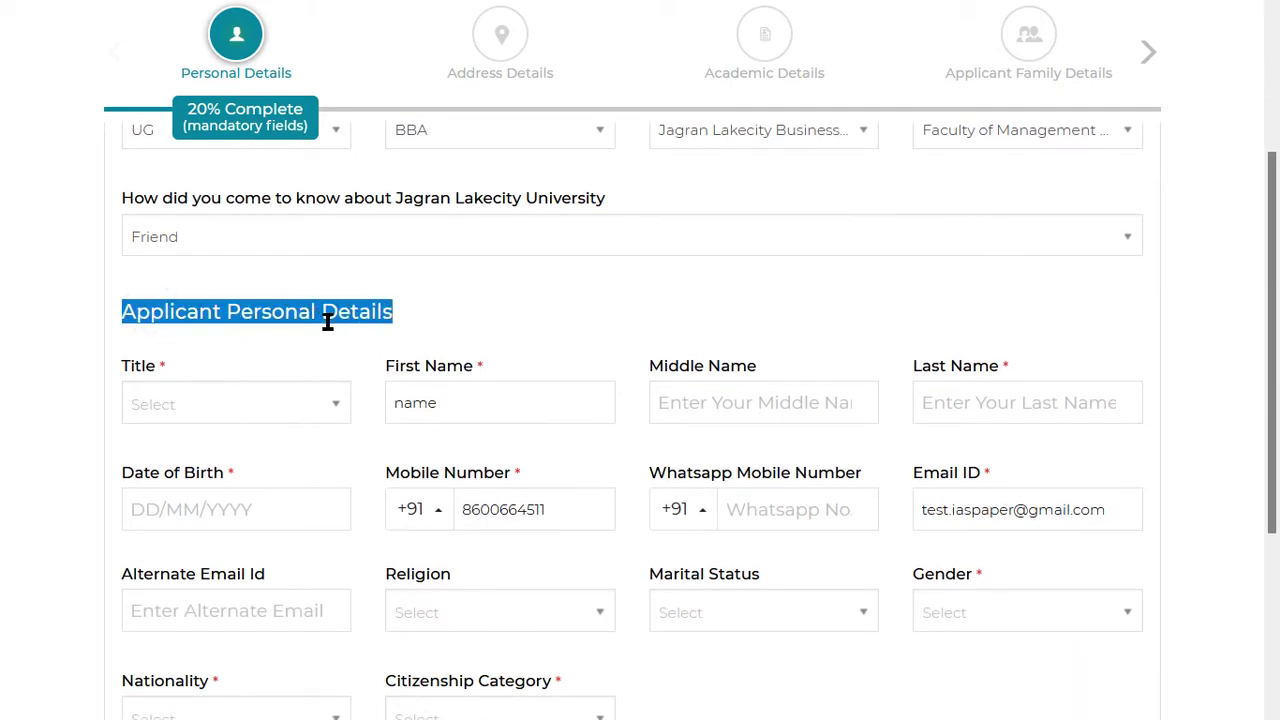
left_click(203, 234)
scroll(251, 374, "down", 1)
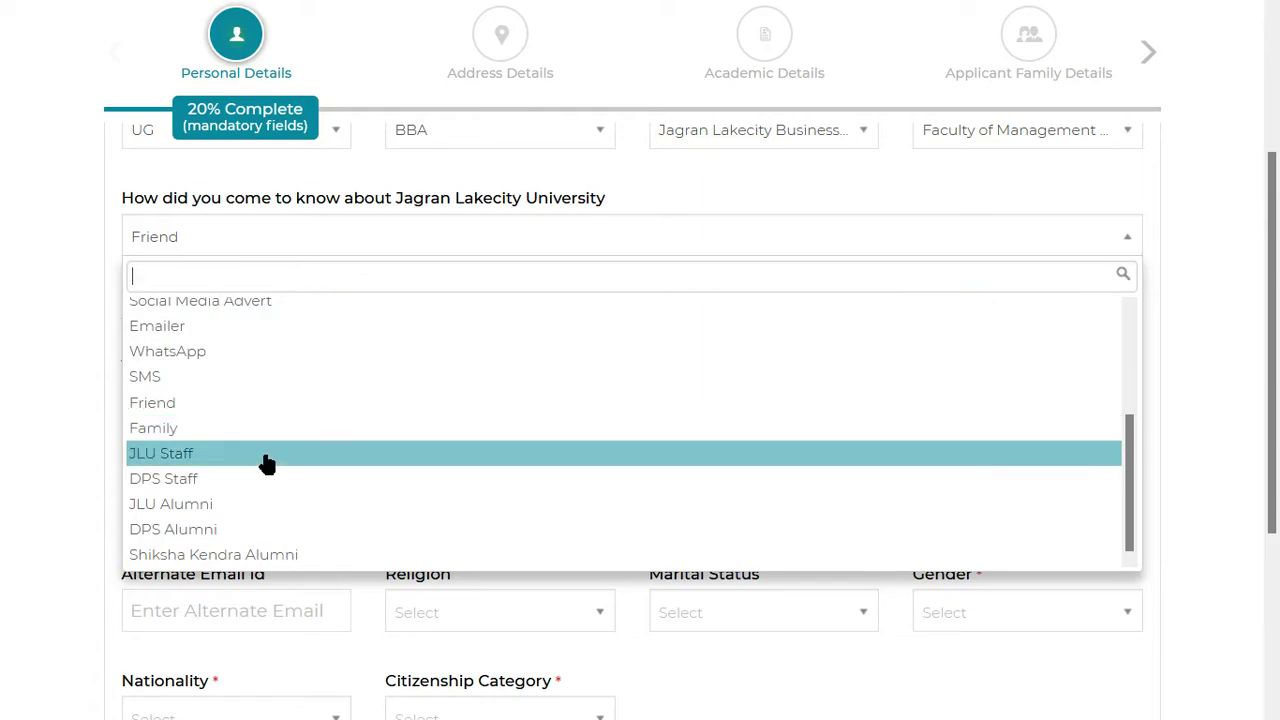
scroll(257, 460, "up", 2)
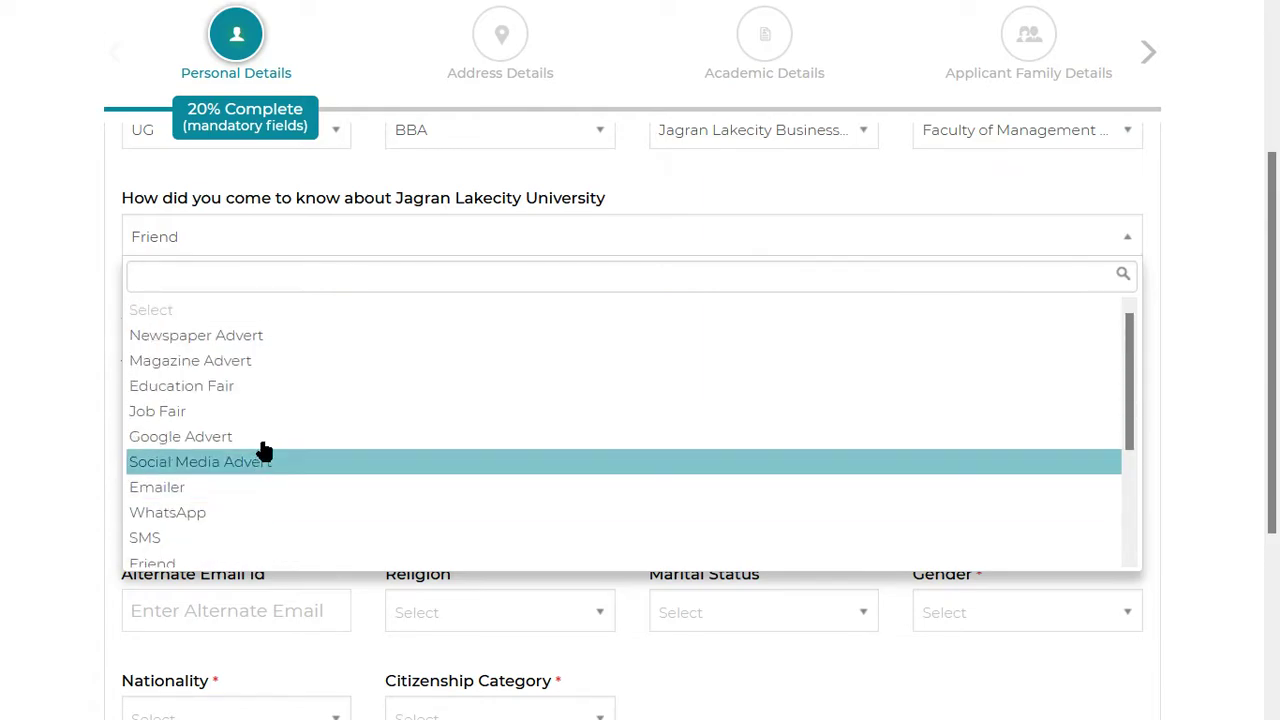
left_click(297, 263)
left_click(178, 236)
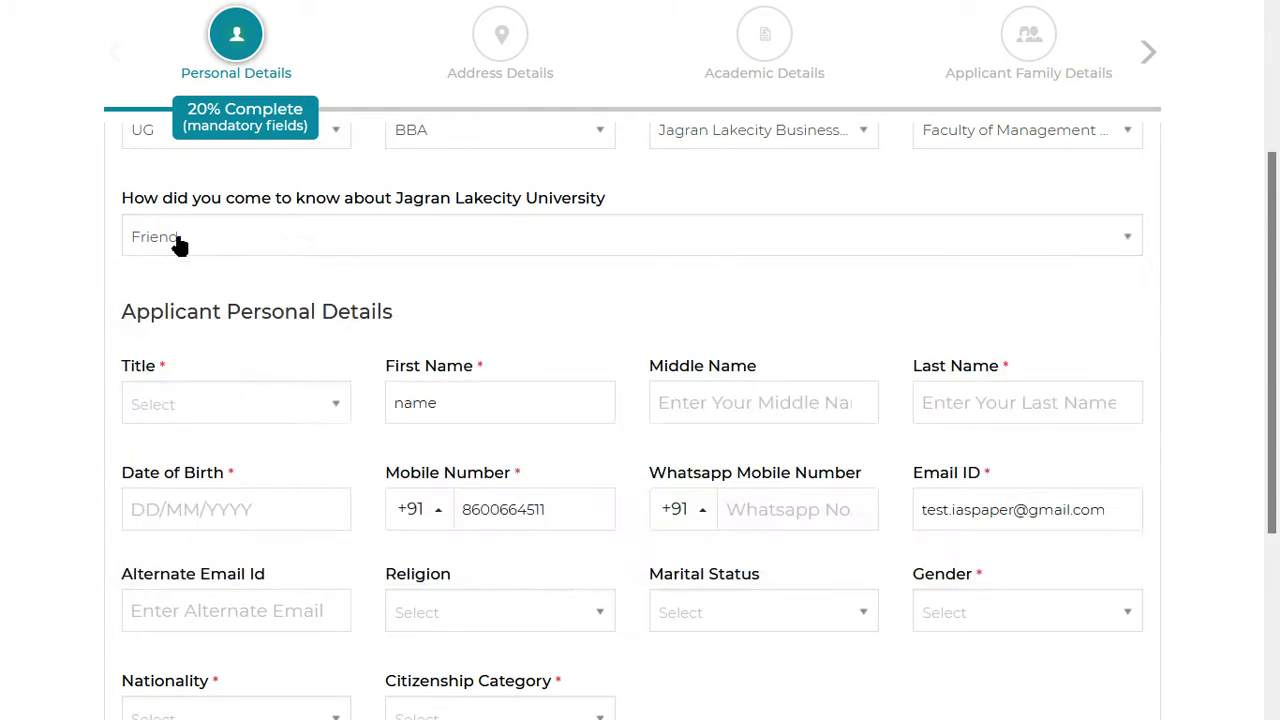
triple_click(190, 311)
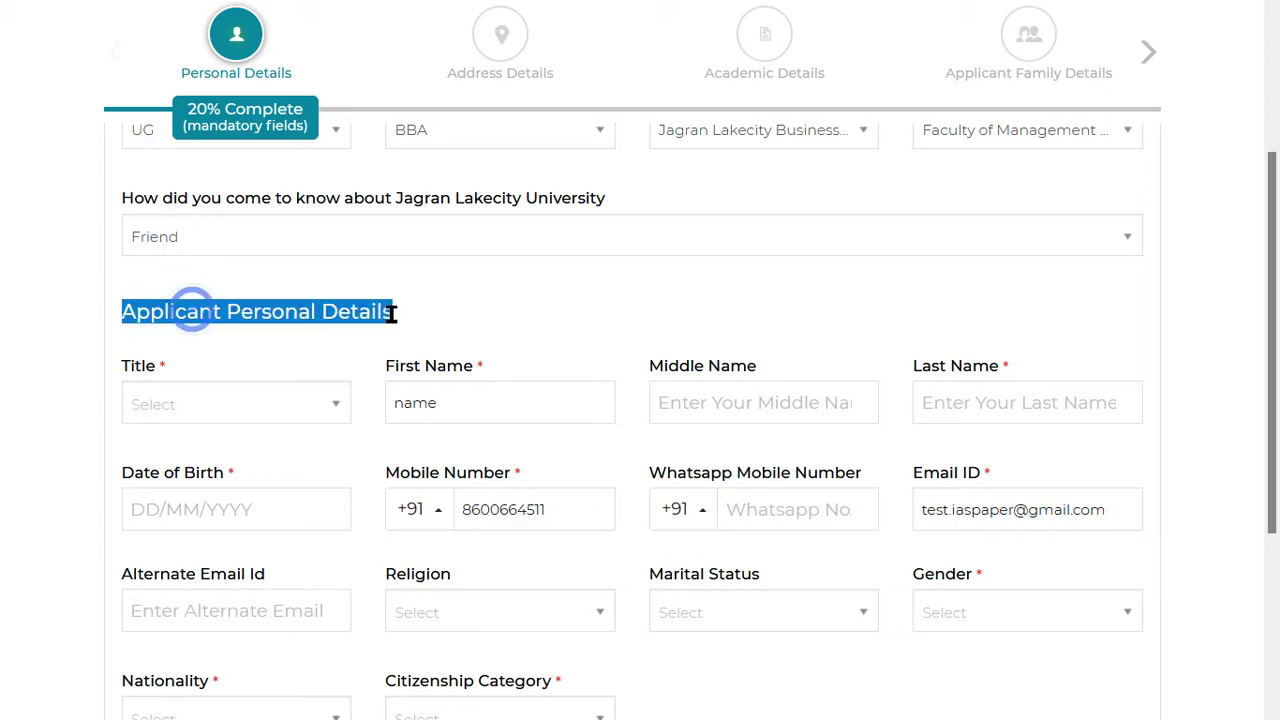
Step: Set the applicant's title to Mr in the personal details
left_click(203, 400)
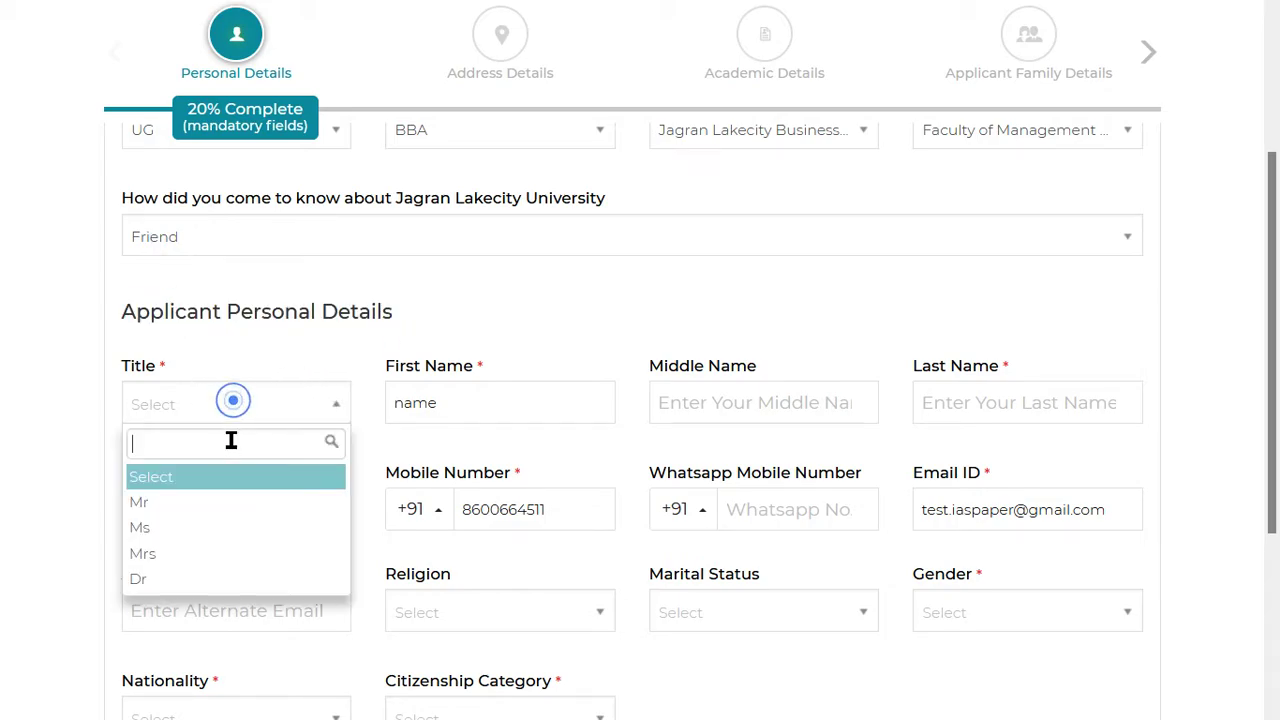
left_click(158, 504)
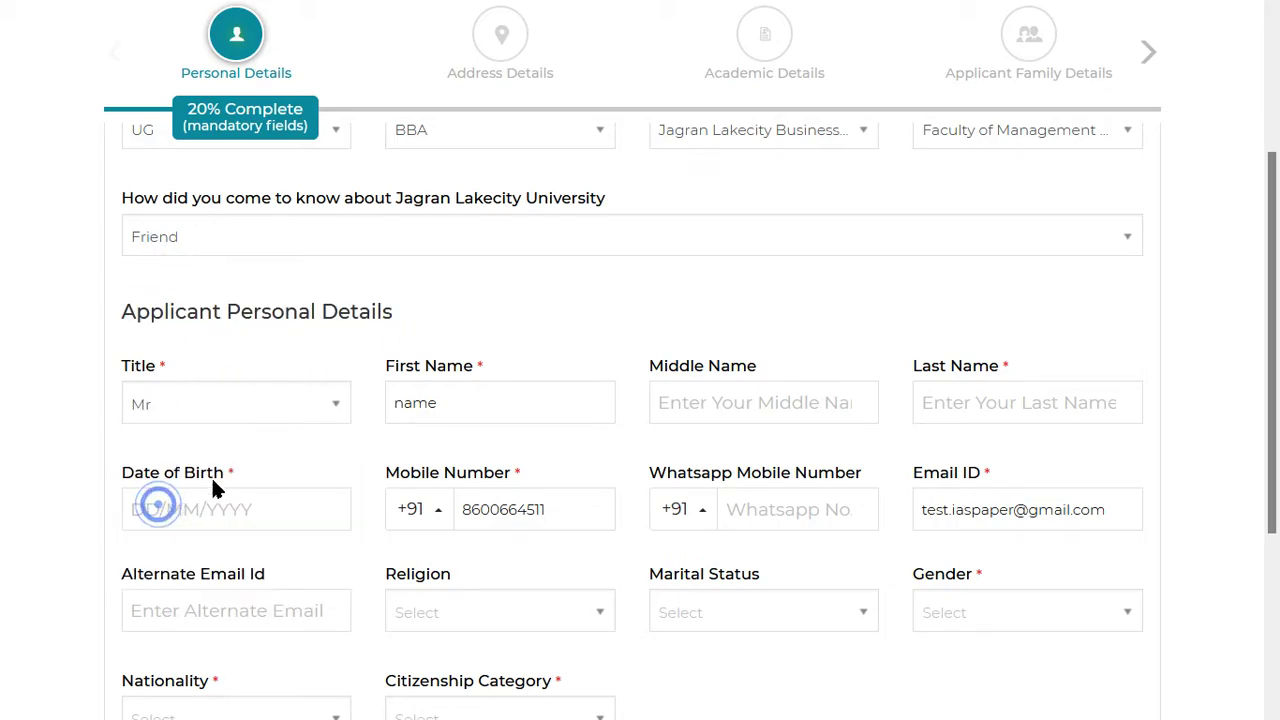
left_click(477, 403)
Step: Look through the remaining applicant personal detail fields at a larger page zoom, including the available religion options
scroll(726, 405, "down", 3)
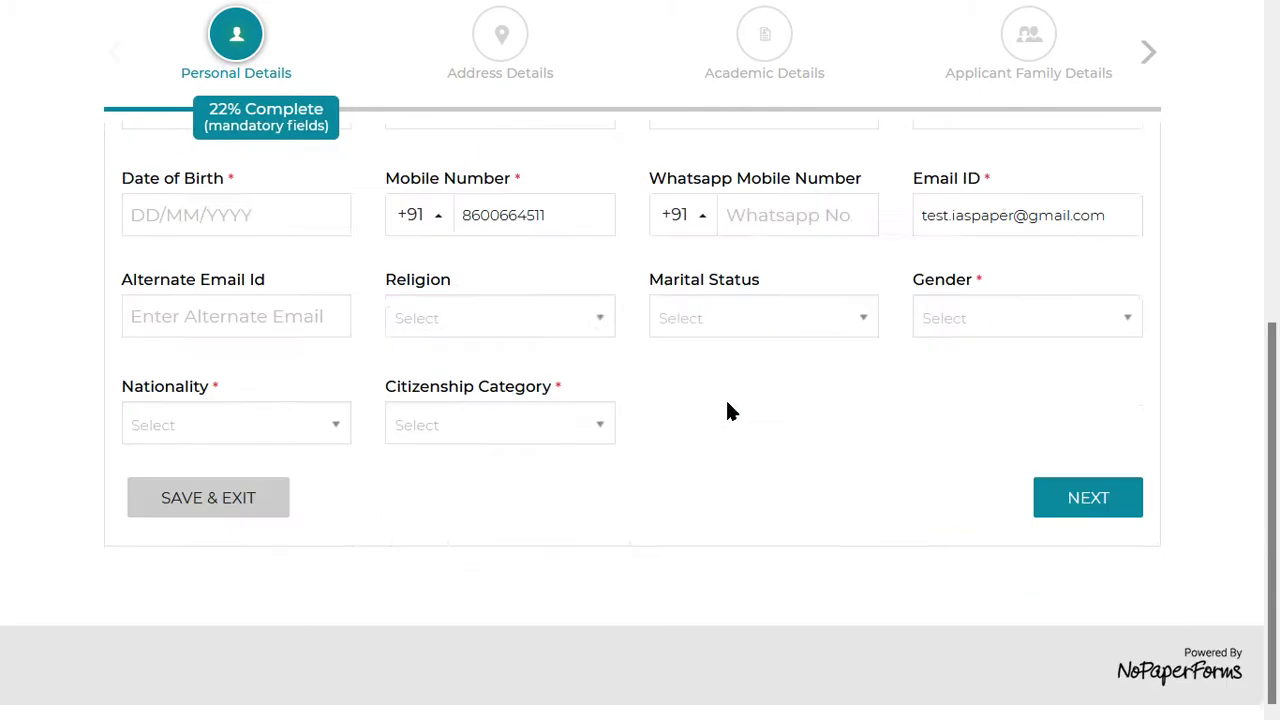
scroll(726, 408, "up", 7)
scroll(743, 427, "down", 1)
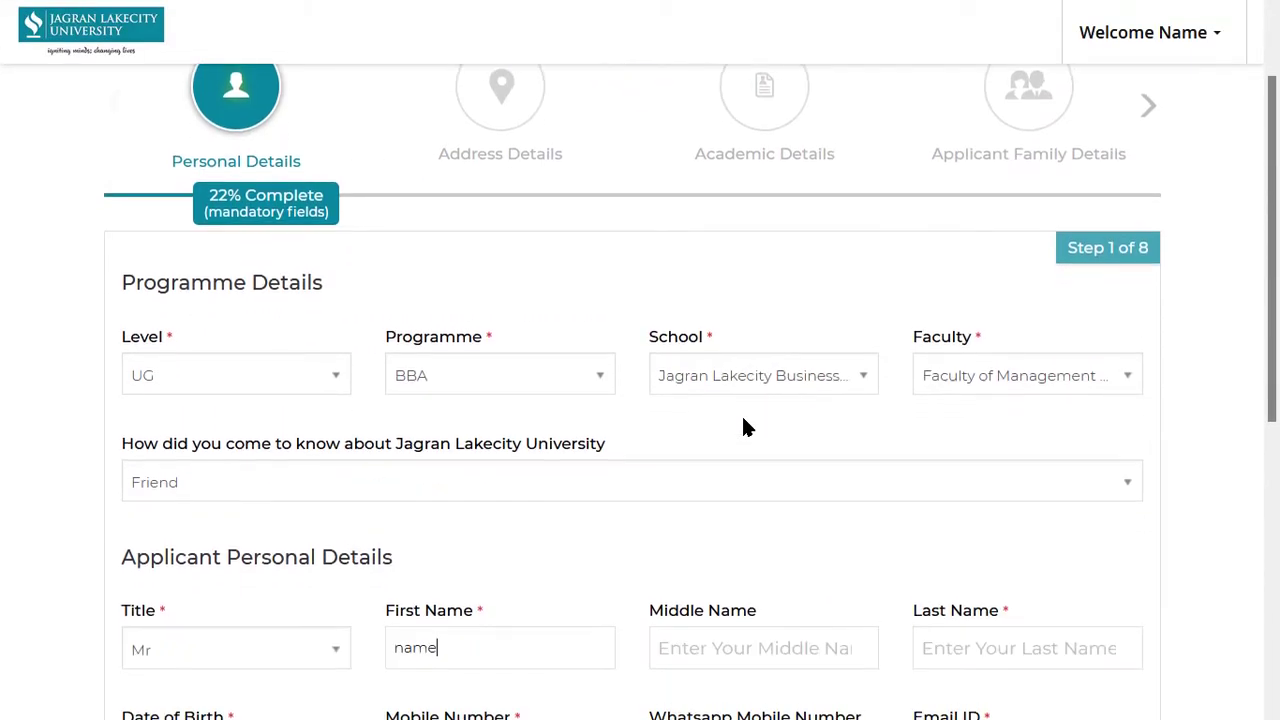
left_click(997, 642)
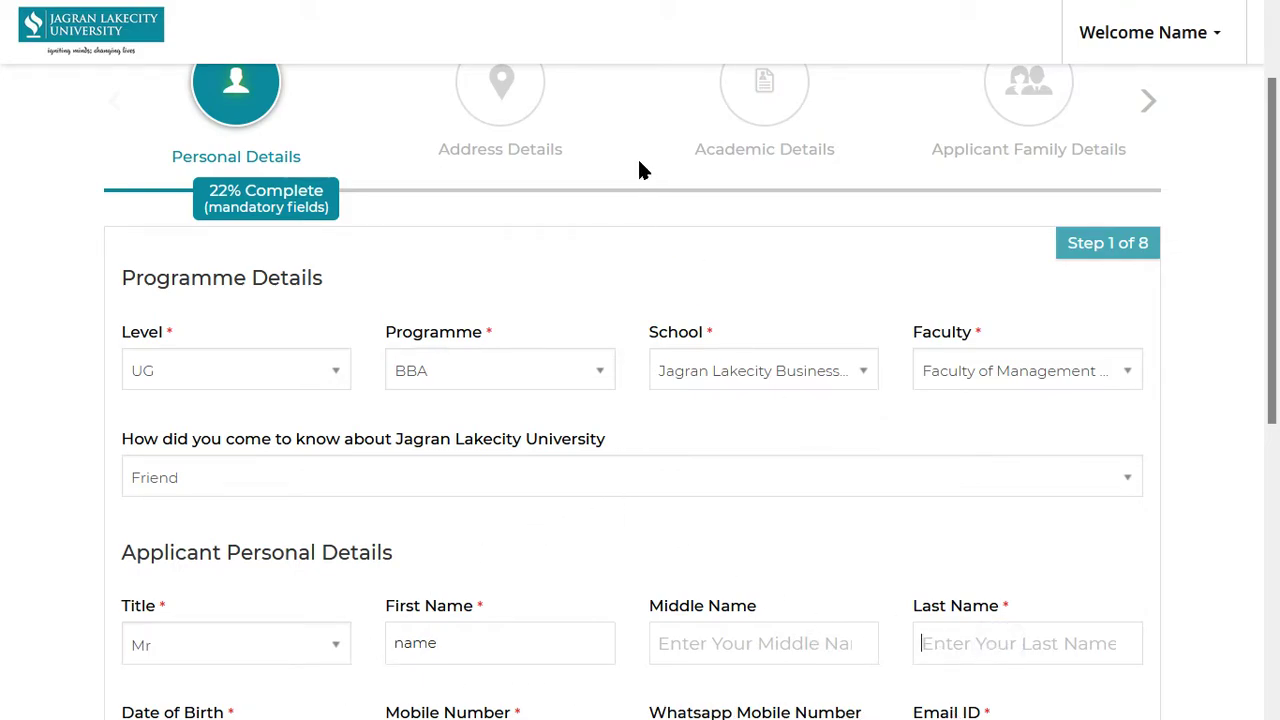
scroll(663, 249, "down", 3)
key("ctrl+plus")
key("ctrl+plus")
key("ctrl+plus")
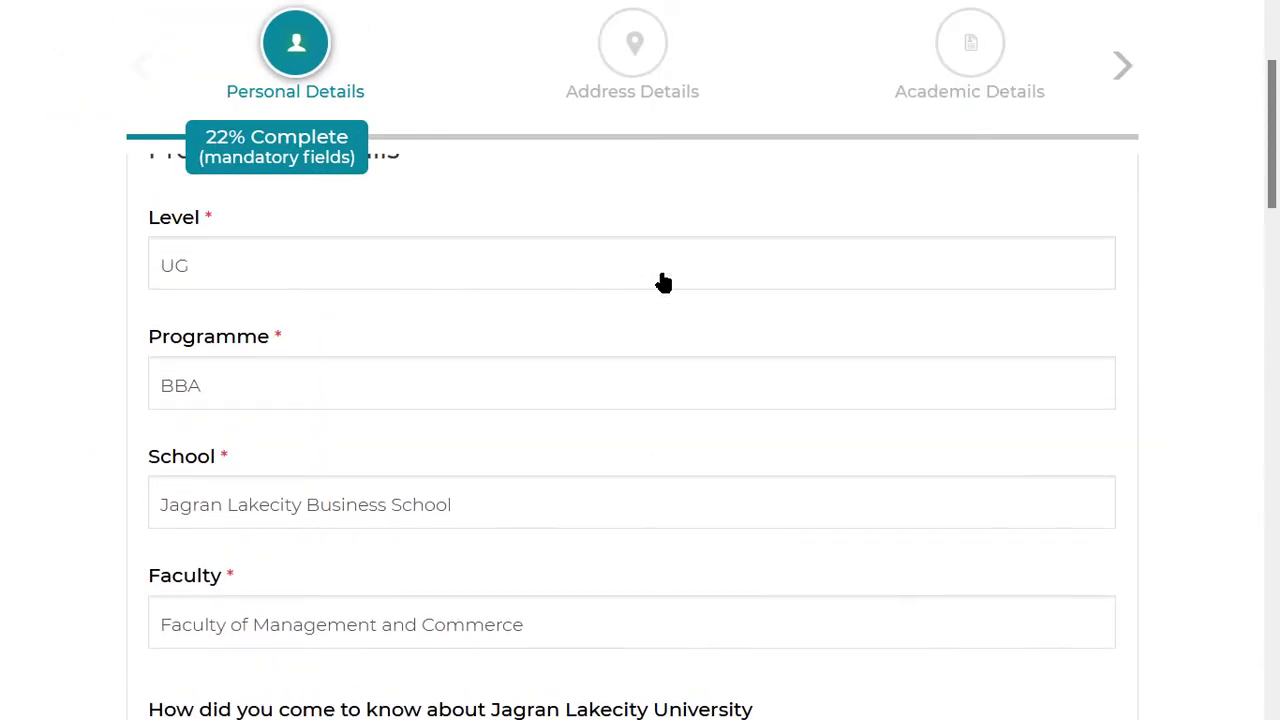
scroll(663, 283, "down", 5)
scroll(663, 283, "down", 6)
scroll(663, 283, "up", 1)
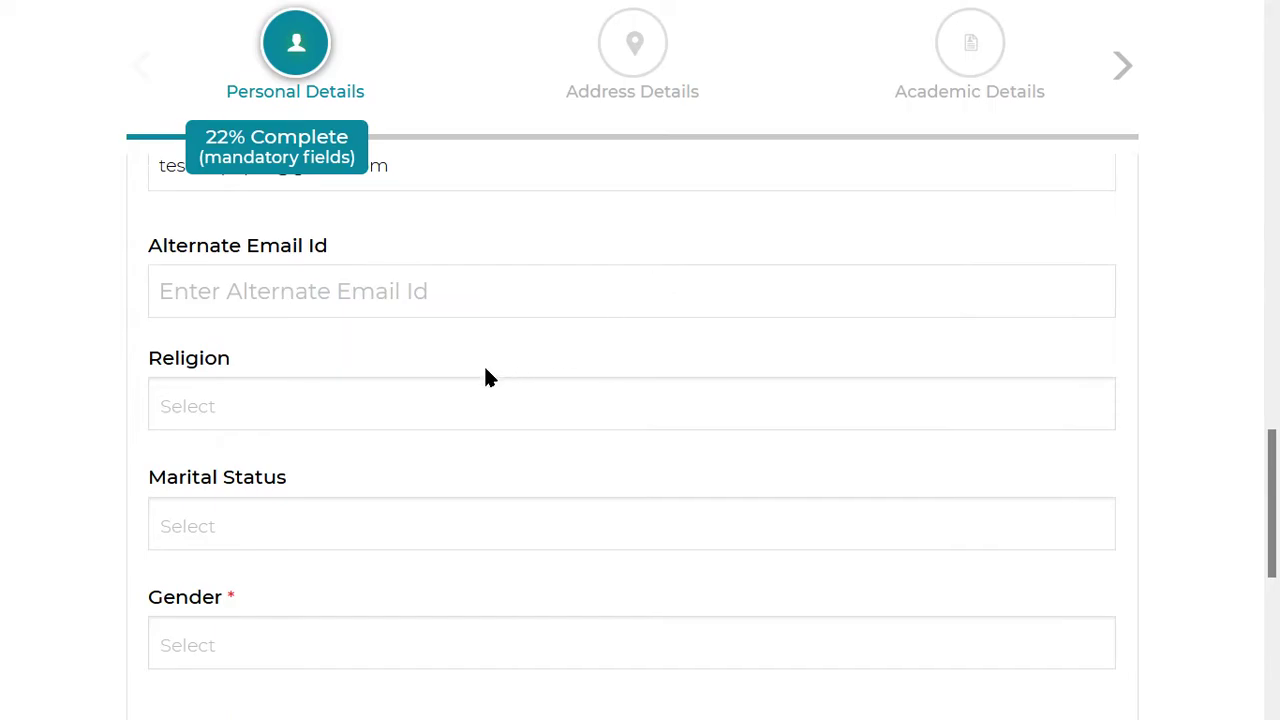
scroll(260, 309, "down", 2)
left_click(226, 262)
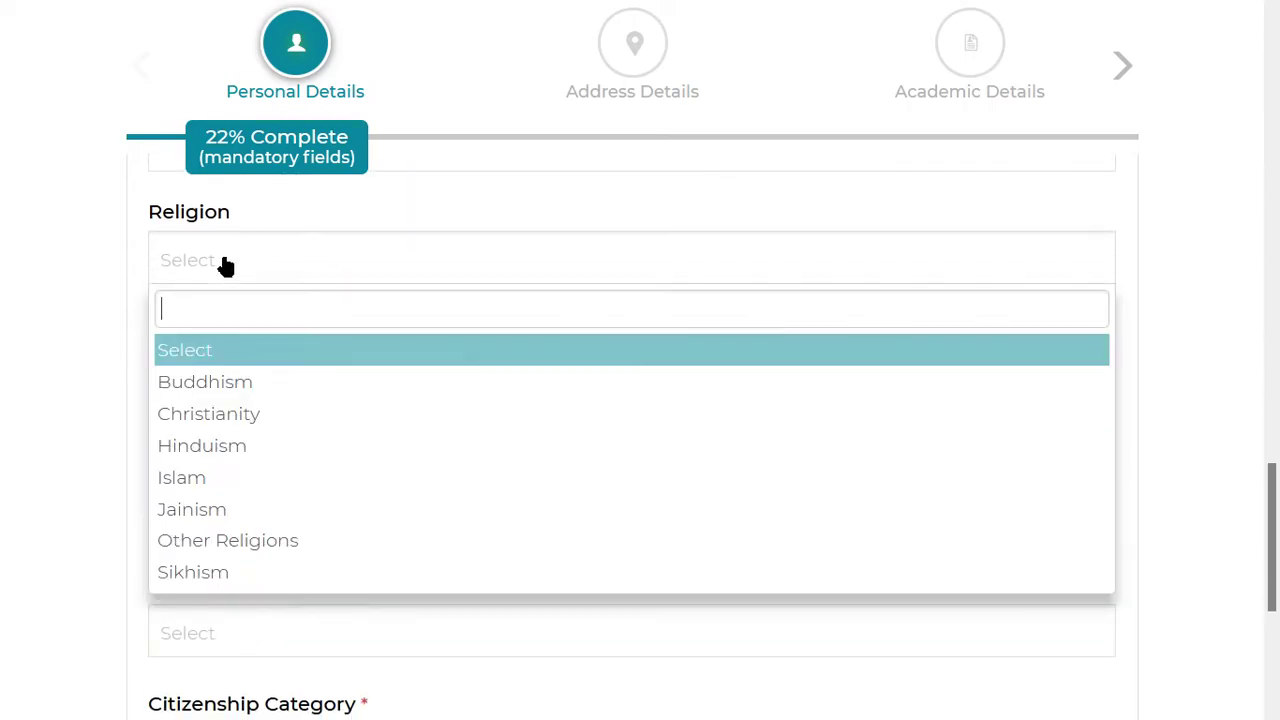
left_click(226, 262)
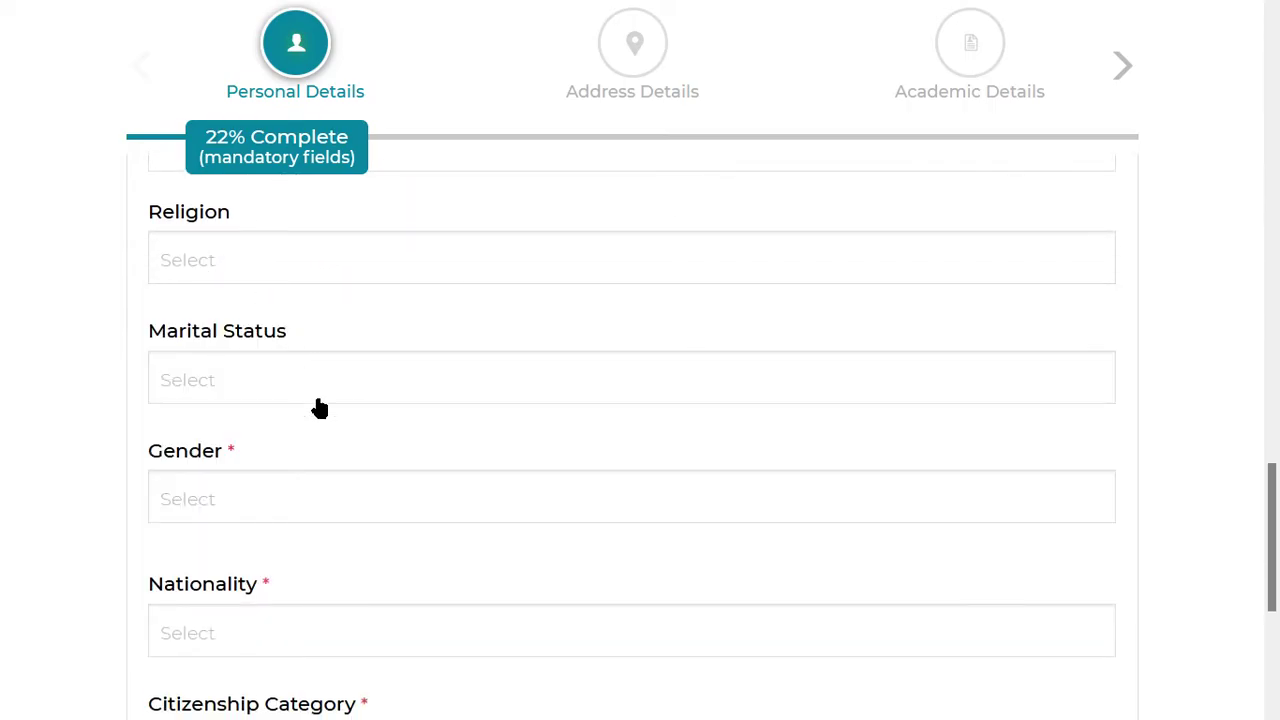
Step: Set the applicant's gender to Male and nationality to Indian
scroll(290, 440, "down", 2)
left_click(237, 352)
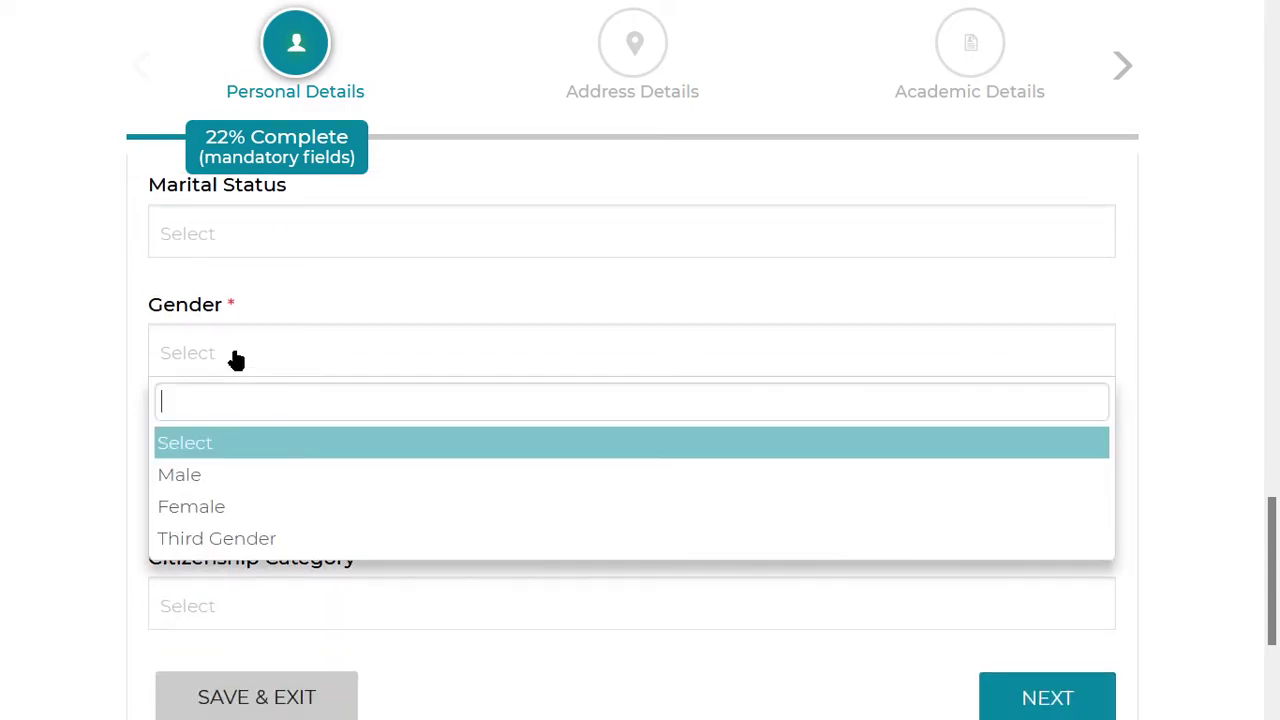
left_click(238, 474)
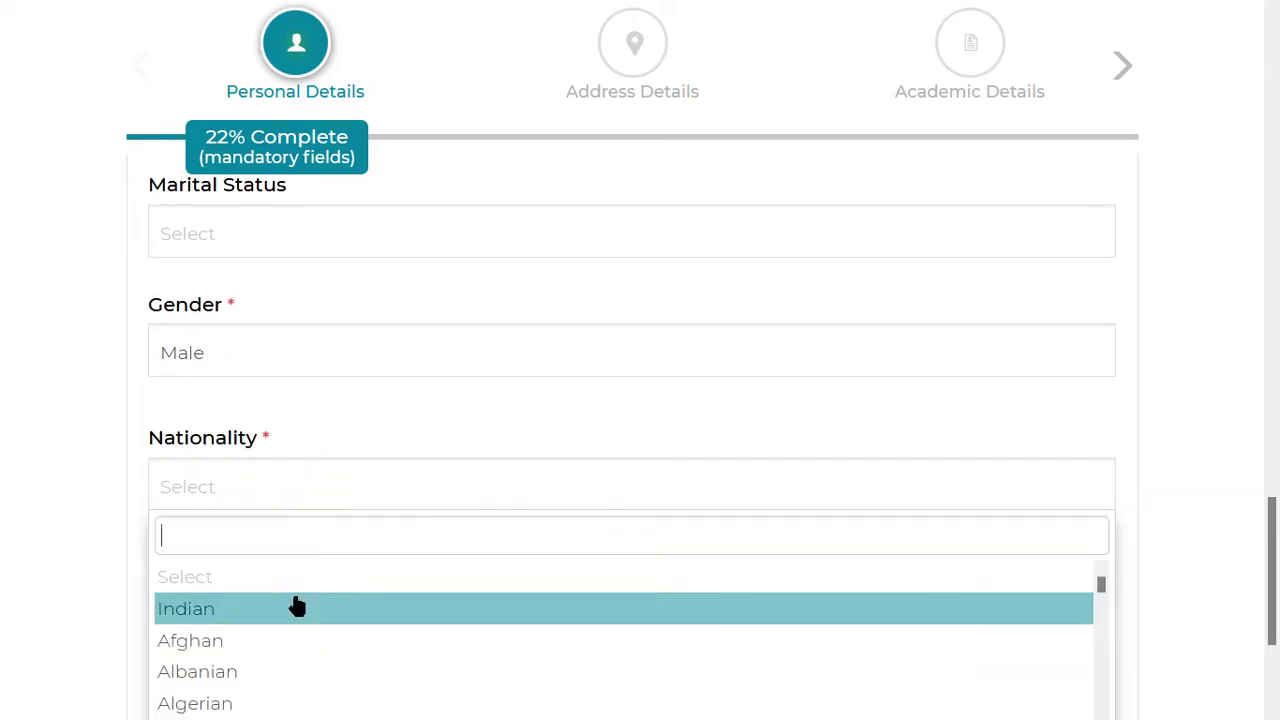
left_click(291, 608)
scroll(457, 340, "down", 3)
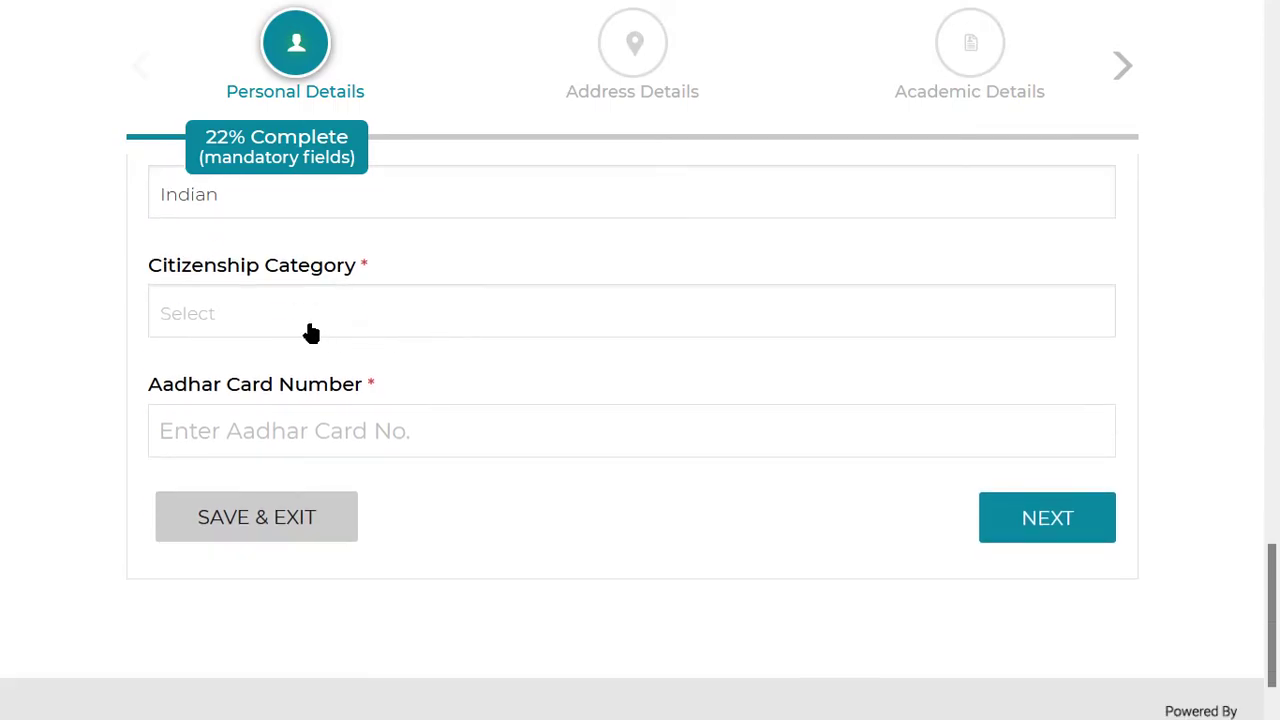
Step: Set the citizenship category to Indian and the caste category to General
left_click(311, 330)
left_click(251, 440)
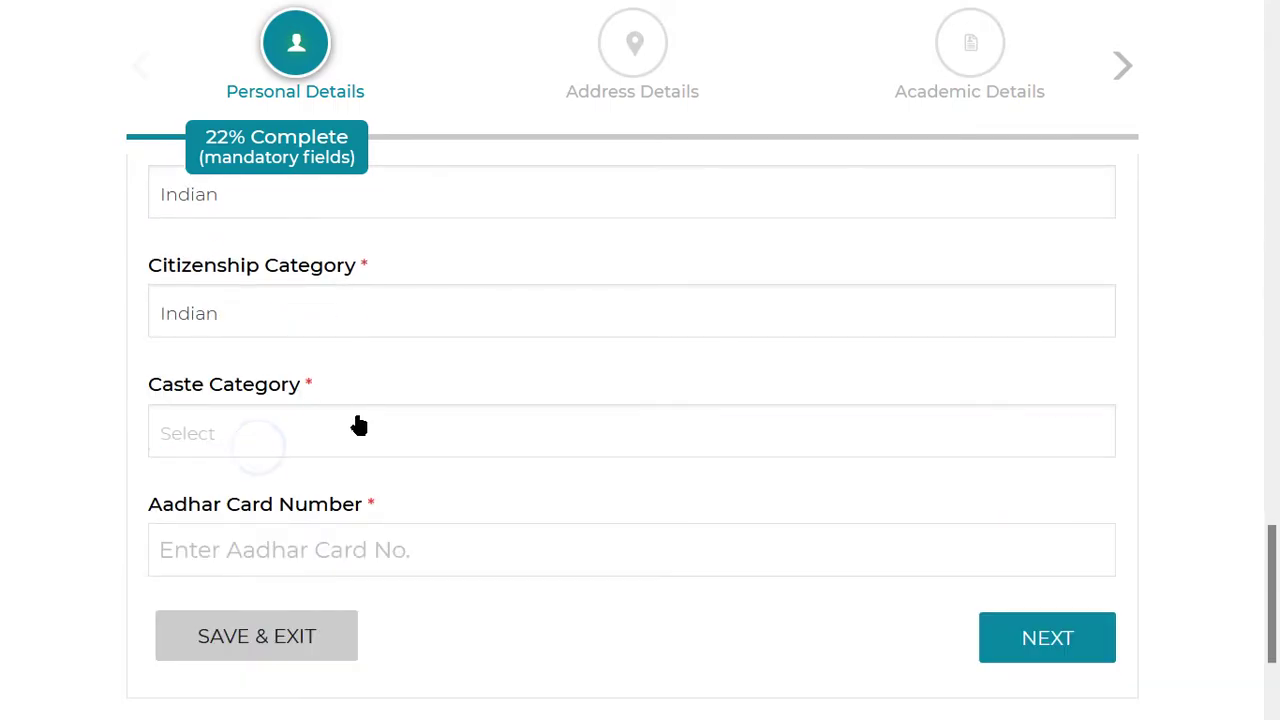
left_click(251, 450)
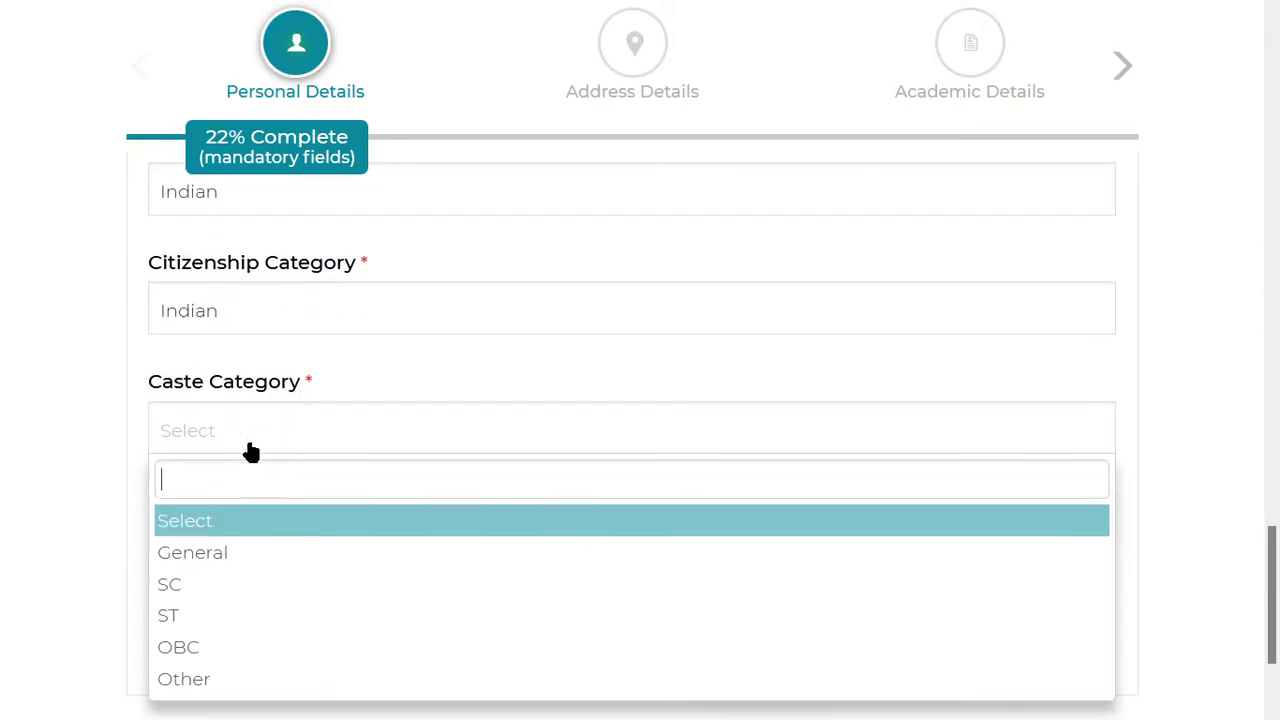
scroll(251, 453, "down", 2)
left_click(243, 445)
left_click(213, 429)
Step: Leave the Aadhar Card Number empty and continue from the personal details to the Address Details section
left_click(281, 288)
left_click(281, 413)
left_click(314, 420)
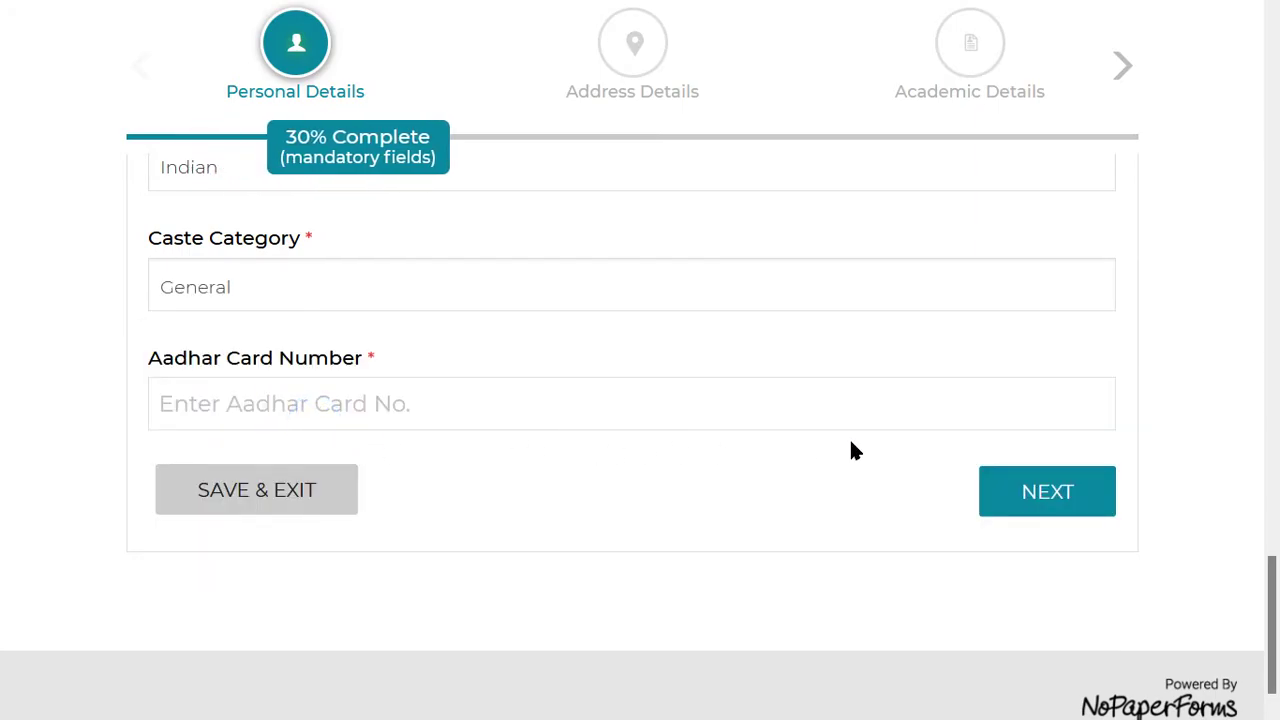
left_click(1040, 511)
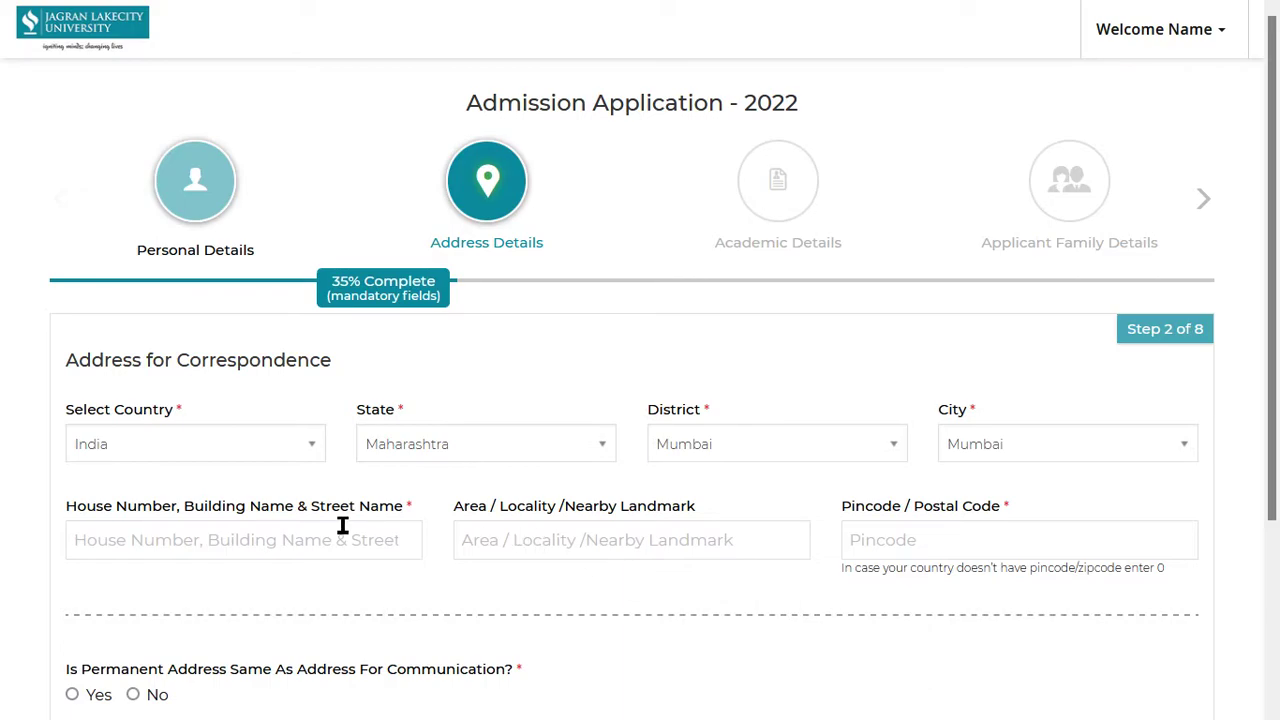
Step: Examine the country, state, district and city fields under Address for Correspondence at a larger page zoom
triple_click(119, 364)
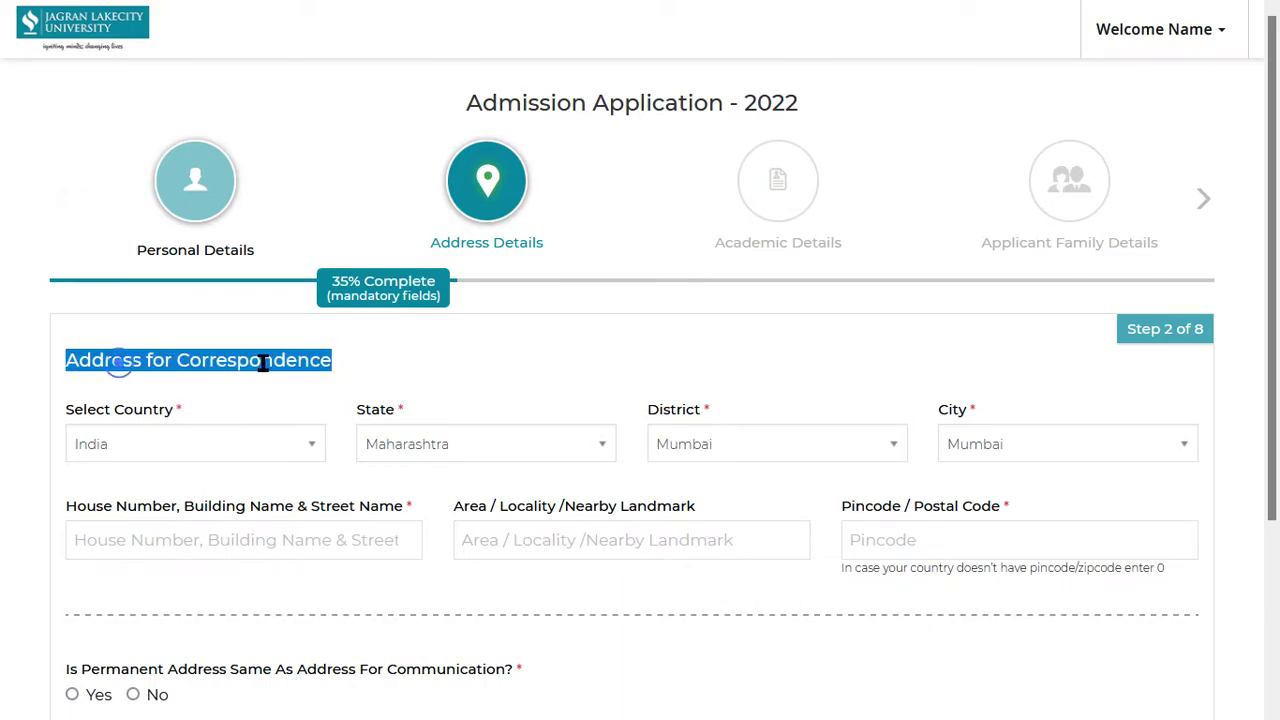
left_click(260, 358)
key("ctrl+plus")
key("ctrl+plus")
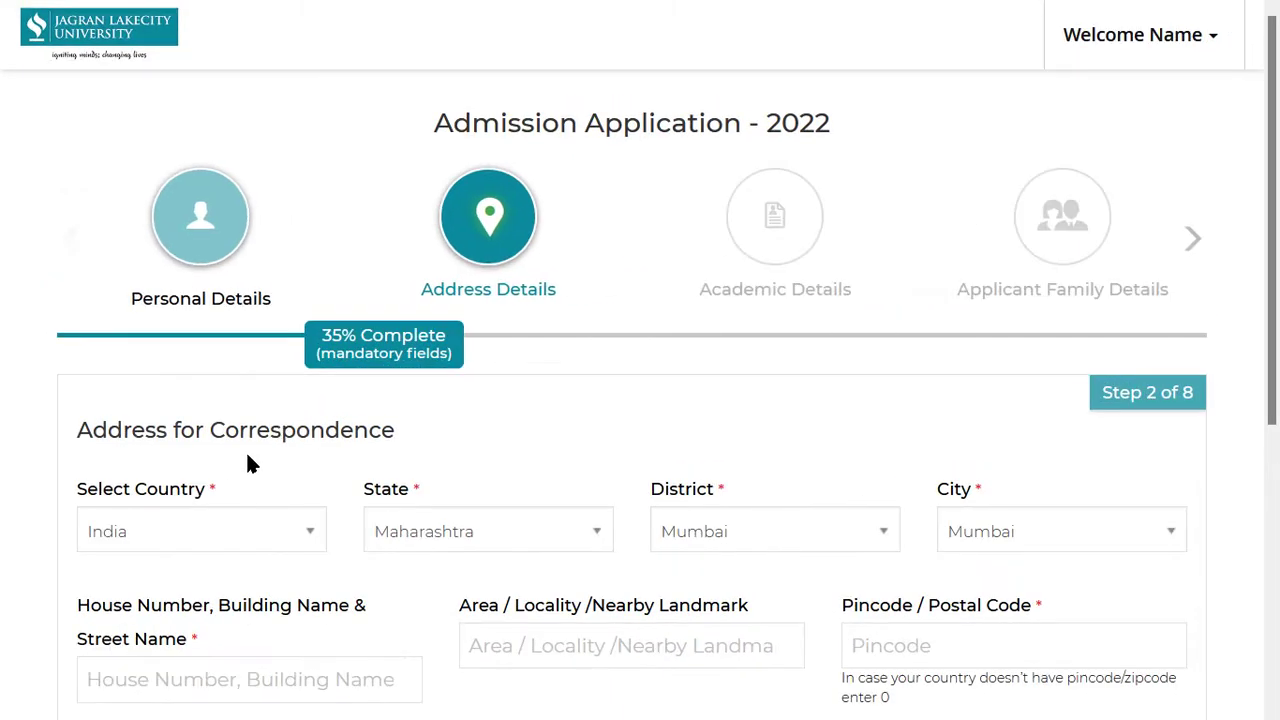
double_click(223, 437)
triple_click(88, 494)
scroll(163, 337, "down", 3)
scroll(267, 366, "up", 1)
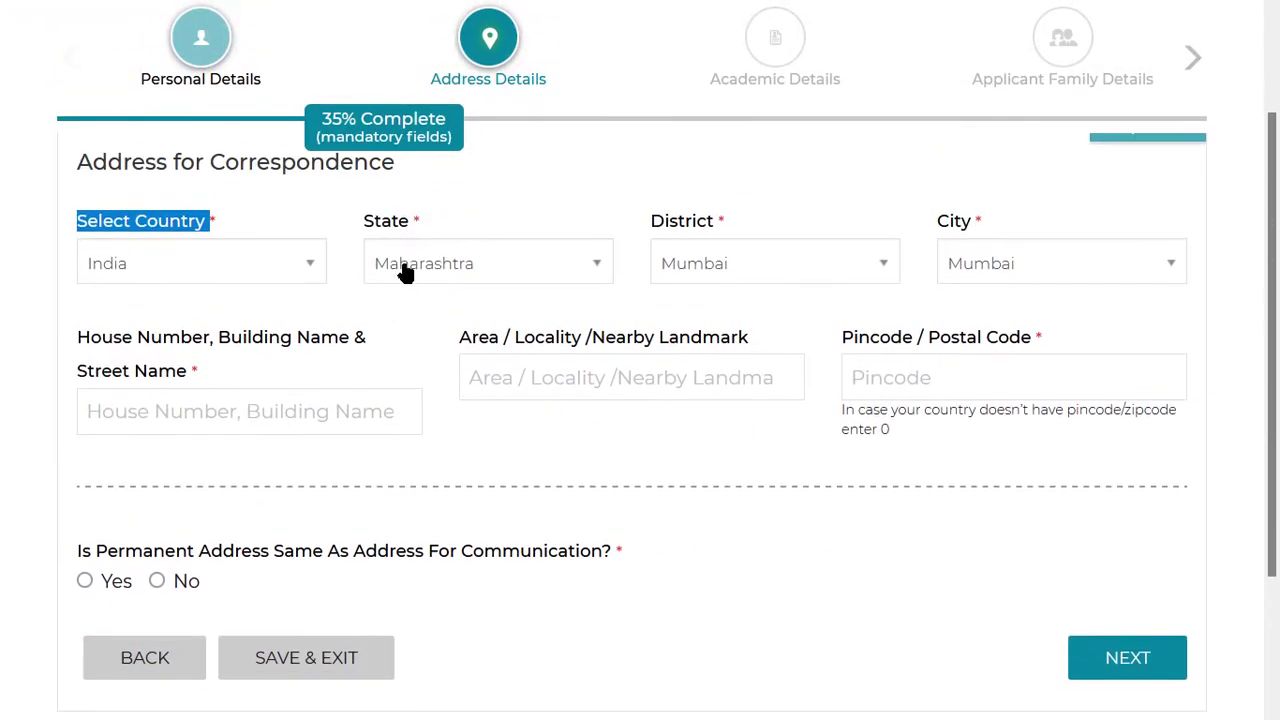
triple_click(394, 220)
triple_click(690, 220)
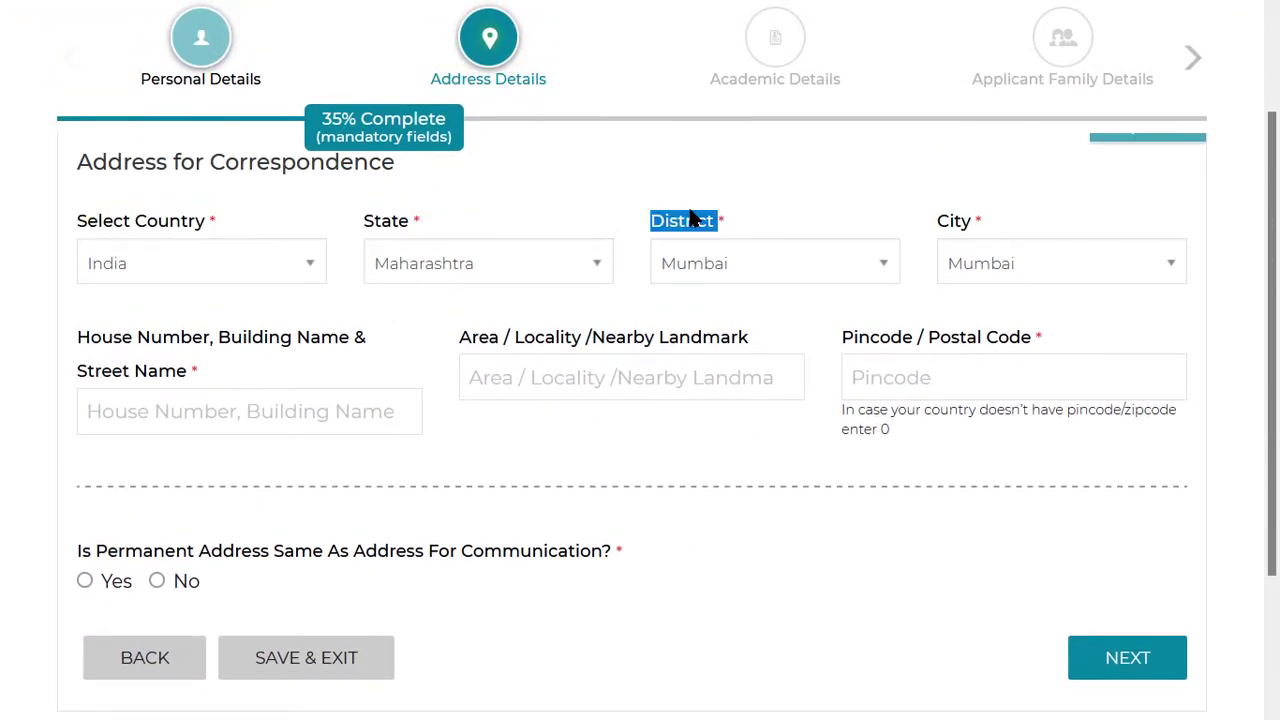
triple_click(992, 218)
left_click(945, 205)
Step: Look over the house number and street, area or landmark, and pincode fields of the correspondence address
left_click(149, 400)
left_click(546, 377)
left_click(700, 387)
left_click(583, 394)
left_click(169, 430)
left_click(739, 445)
left_click(870, 378)
Step: Answer No to whether the permanent address matches the communication address and look over the Permanent Address fields
scroll(733, 442, "down", 2)
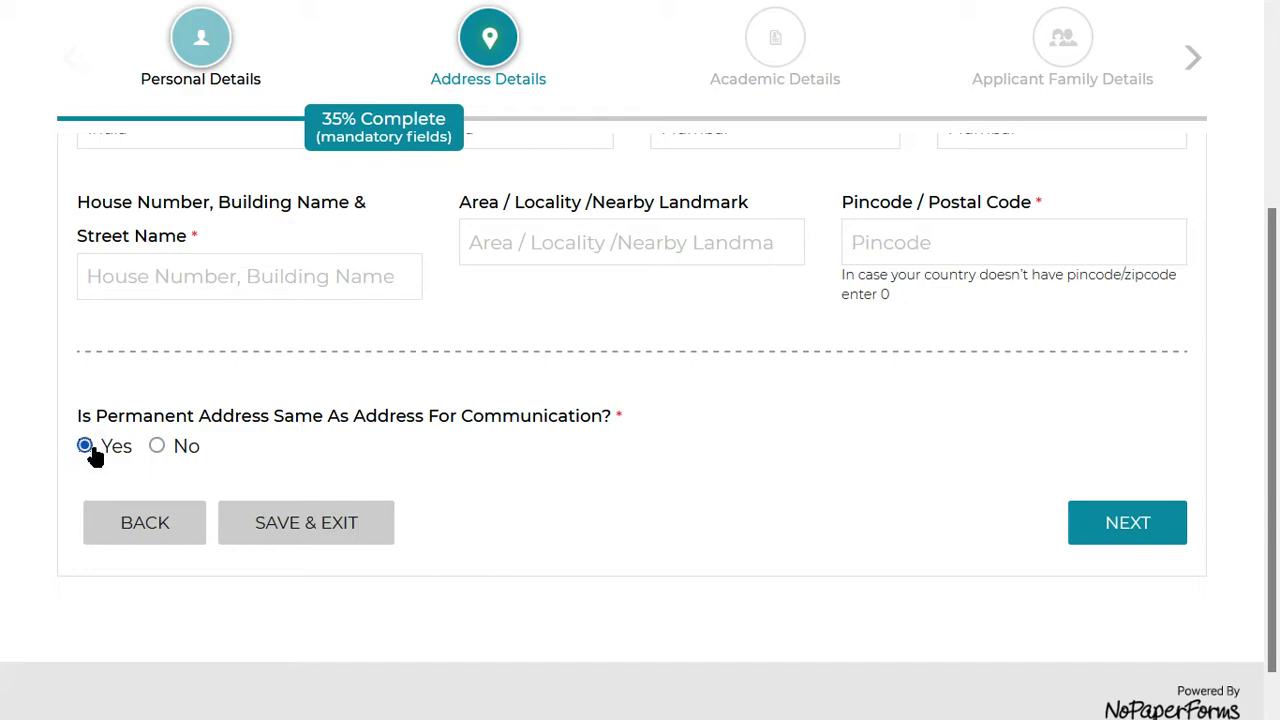
left_click(157, 446)
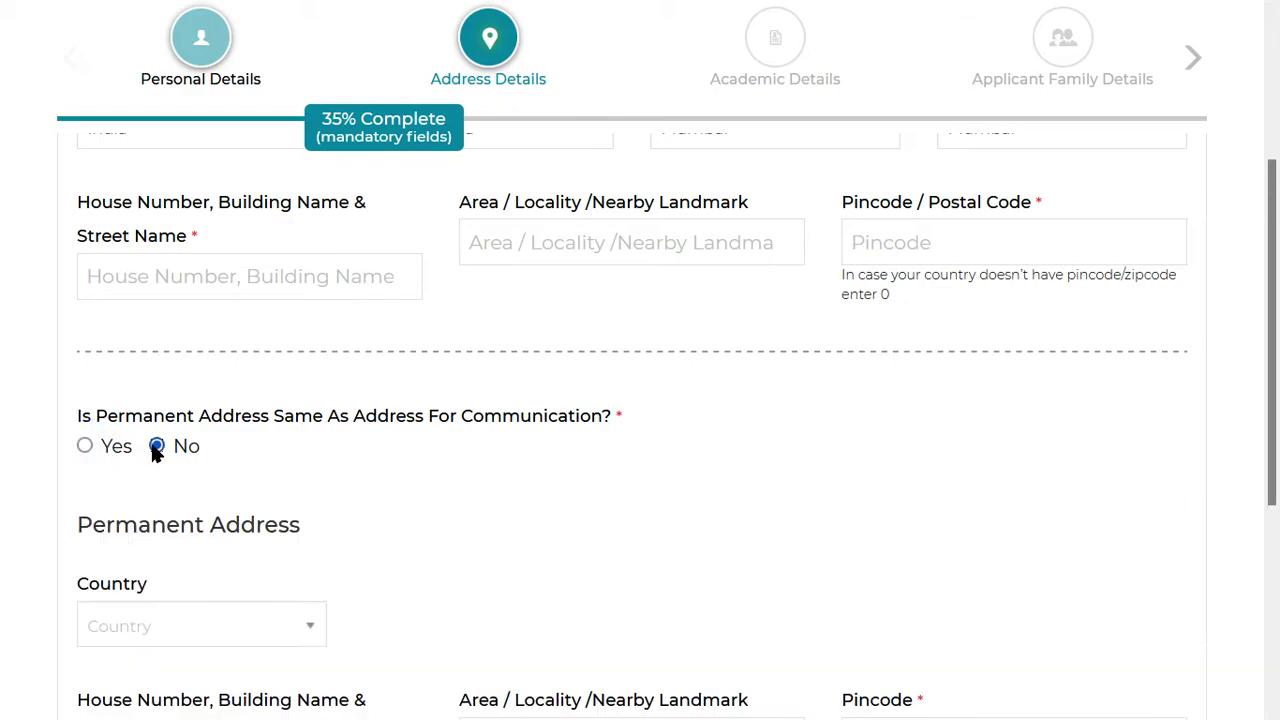
scroll(158, 455, "down", 3)
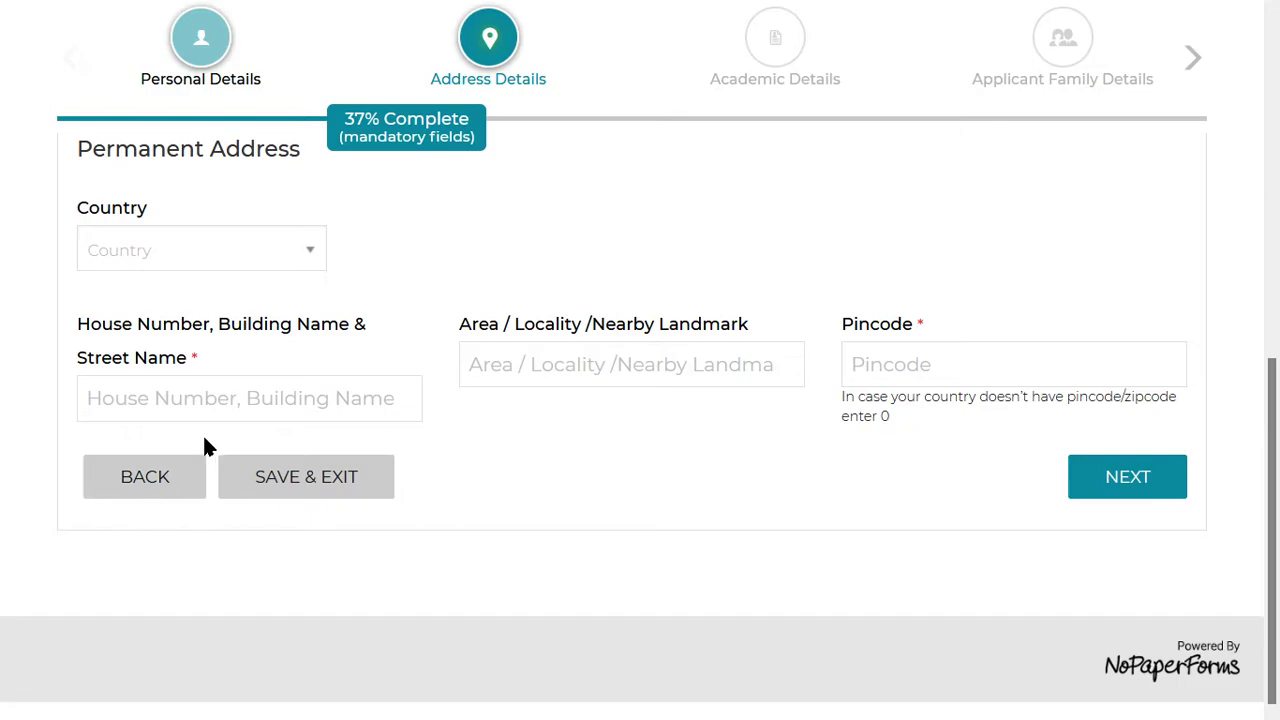
scroll(206, 443, "up", 1)
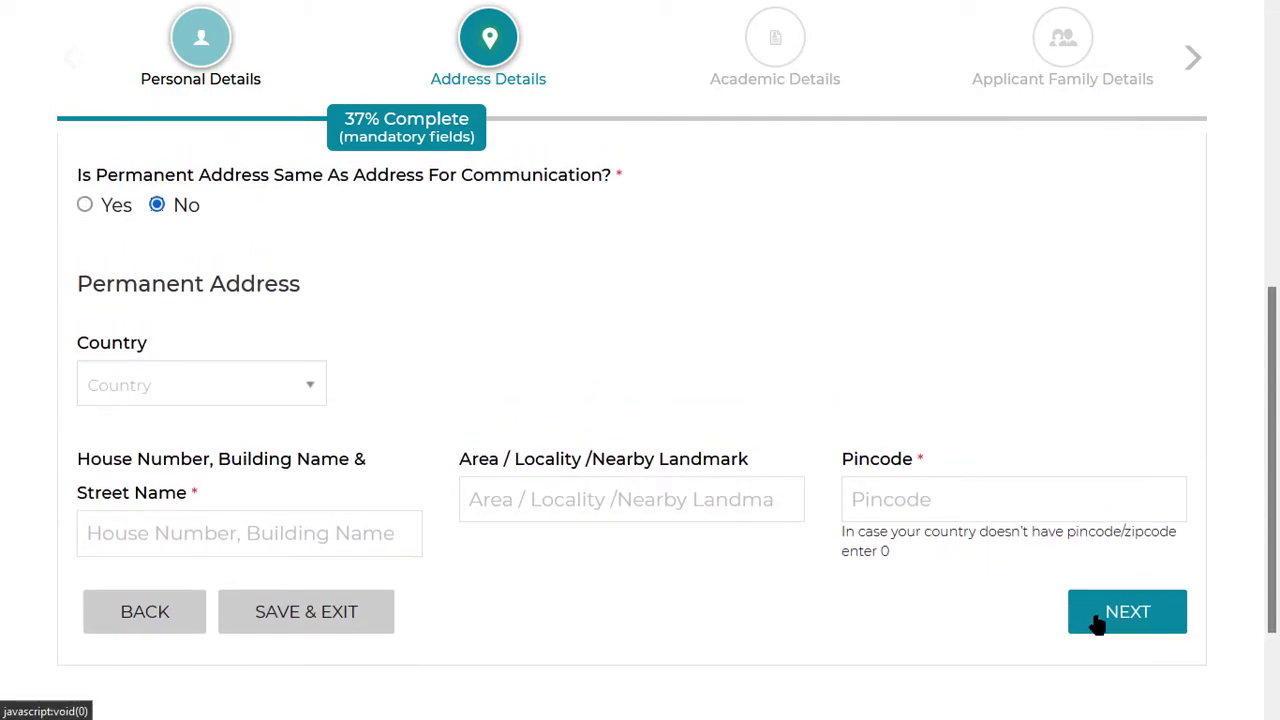
scroll(684, 583, "up", 4)
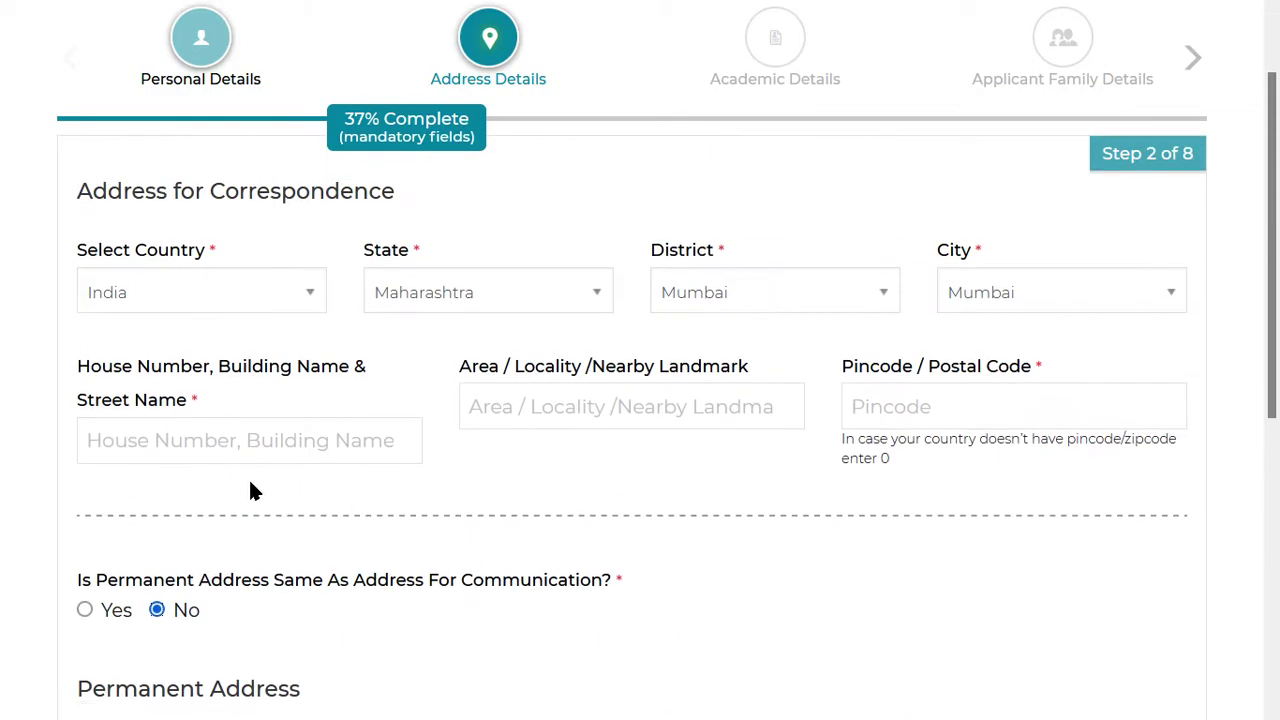
Step: Mark the permanent address as the same as the communication address and continue to the Academic Details section
left_click(86, 602)
scroll(432, 530, "down", 1)
left_click(1103, 486)
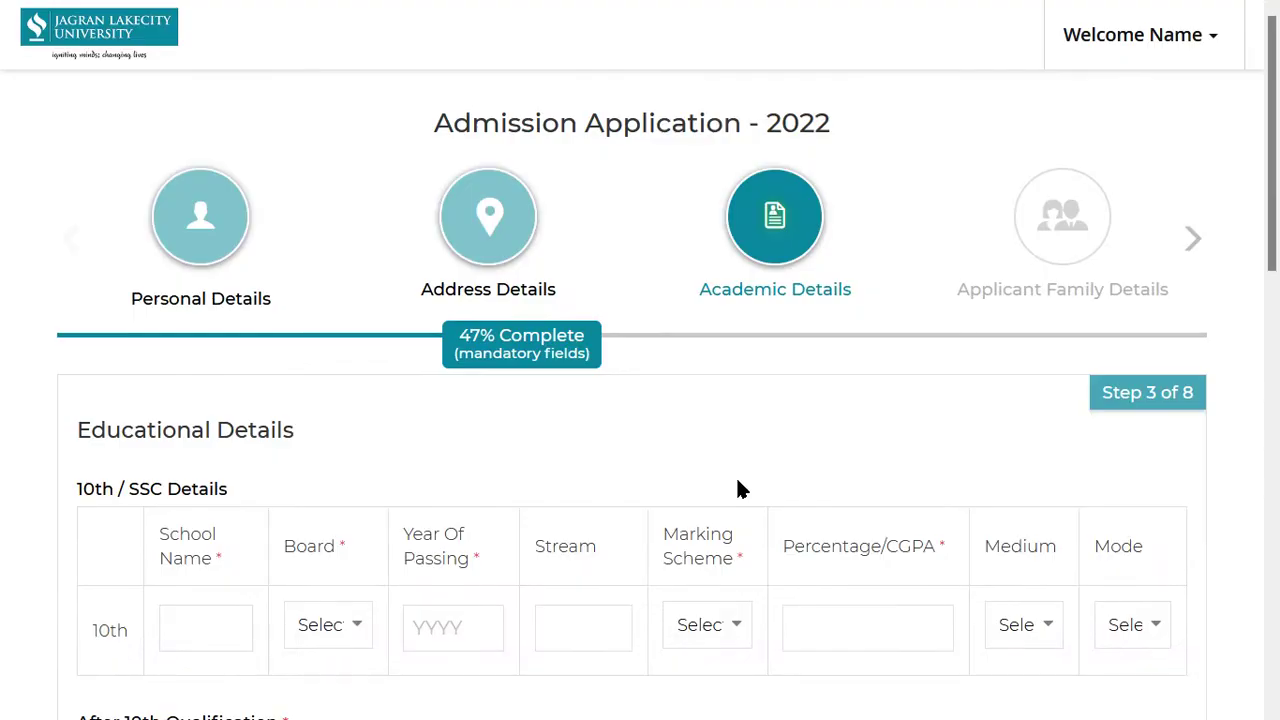
Step: Set the board in the 10th / SSC Details to Council Of Indian School Certificate Examination (CISCE/ICSE)
scroll(738, 489, "down", 4)
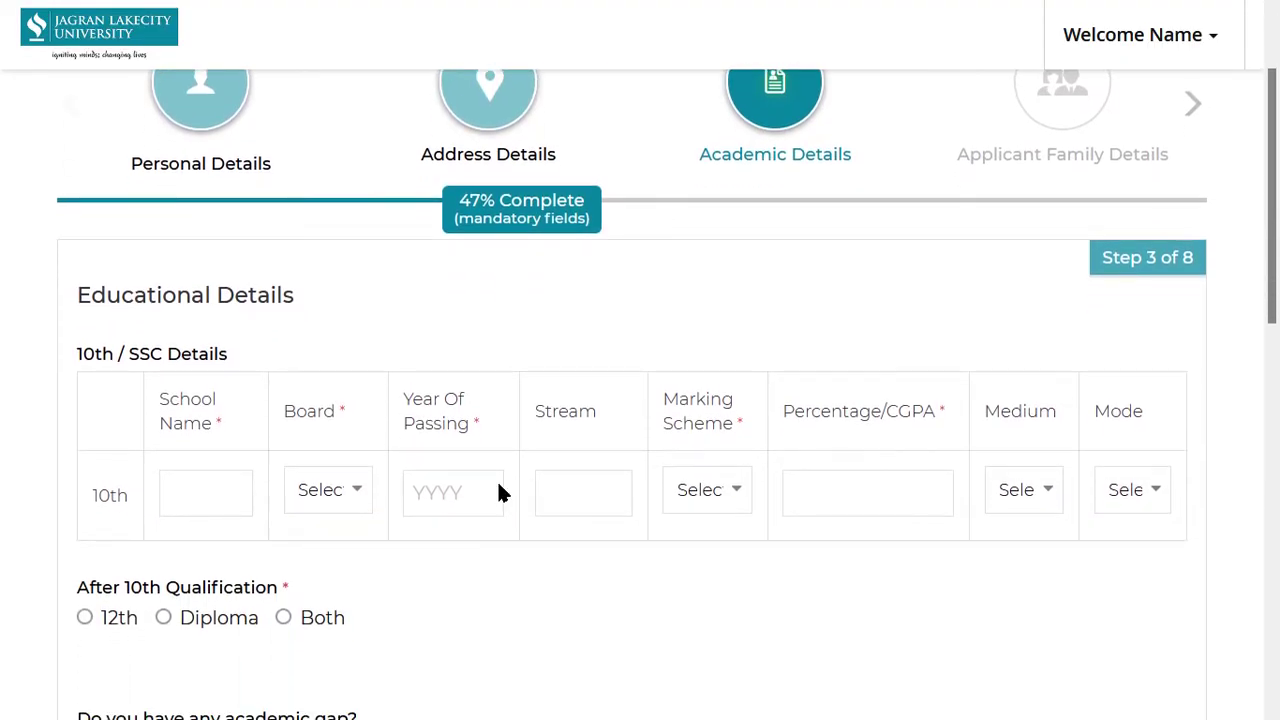
scroll(318, 452, "up", 1)
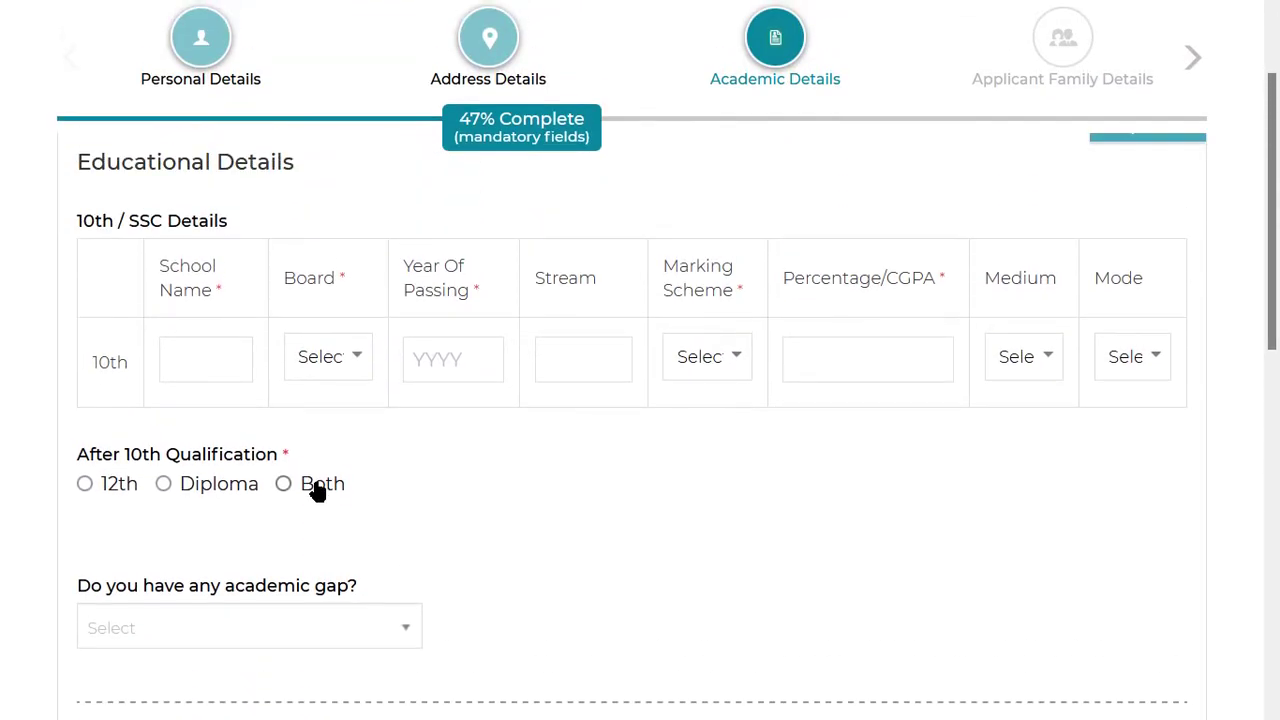
triple_click(189, 280)
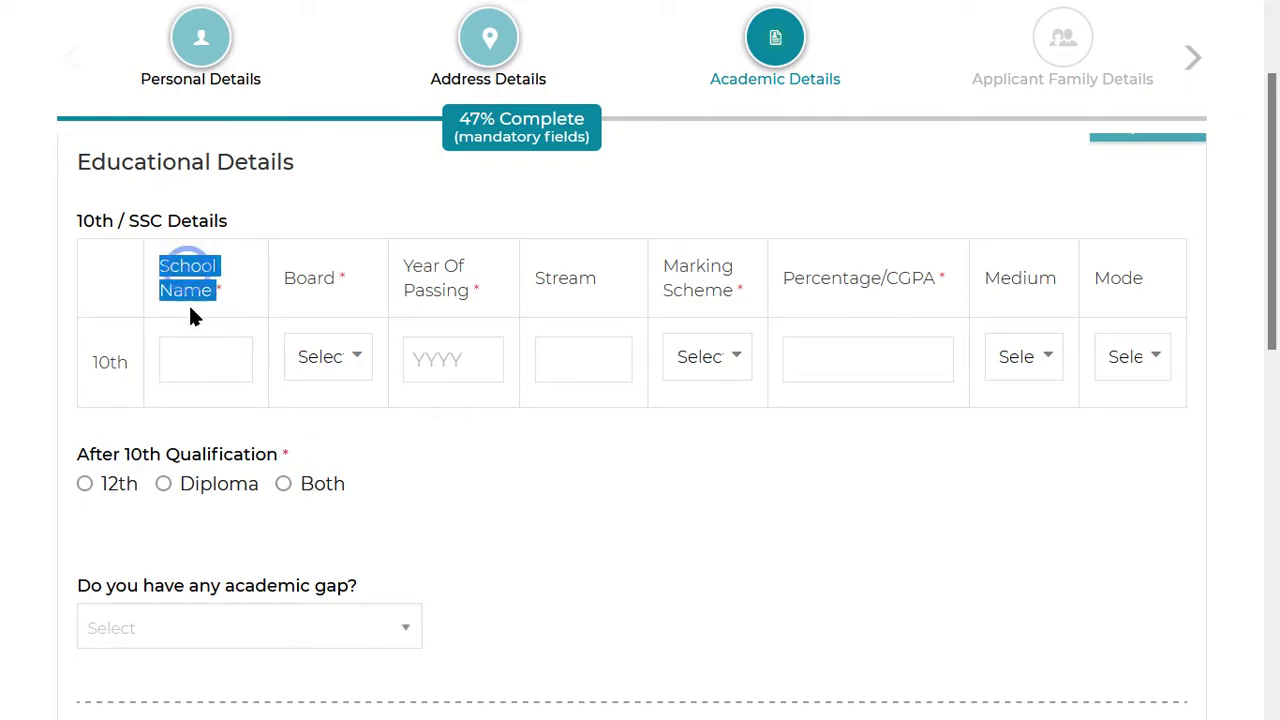
double_click(97, 358)
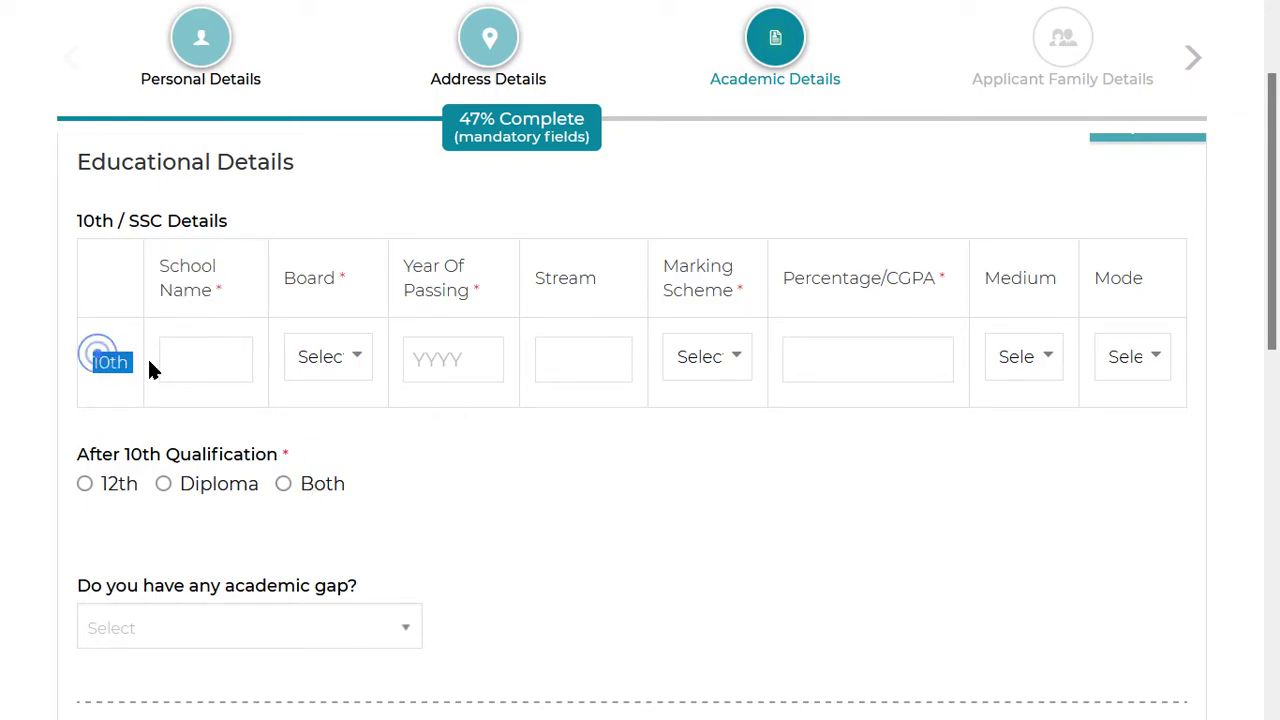
left_click(203, 364)
left_click(320, 354)
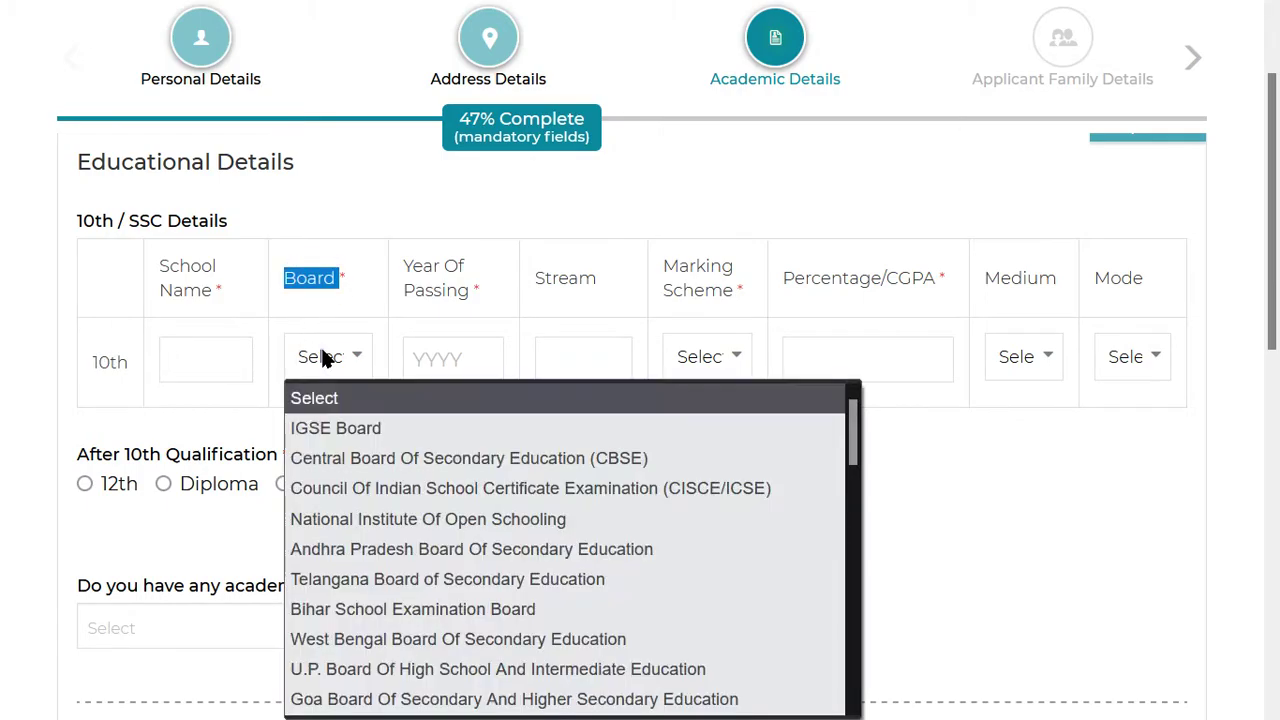
left_click(362, 491)
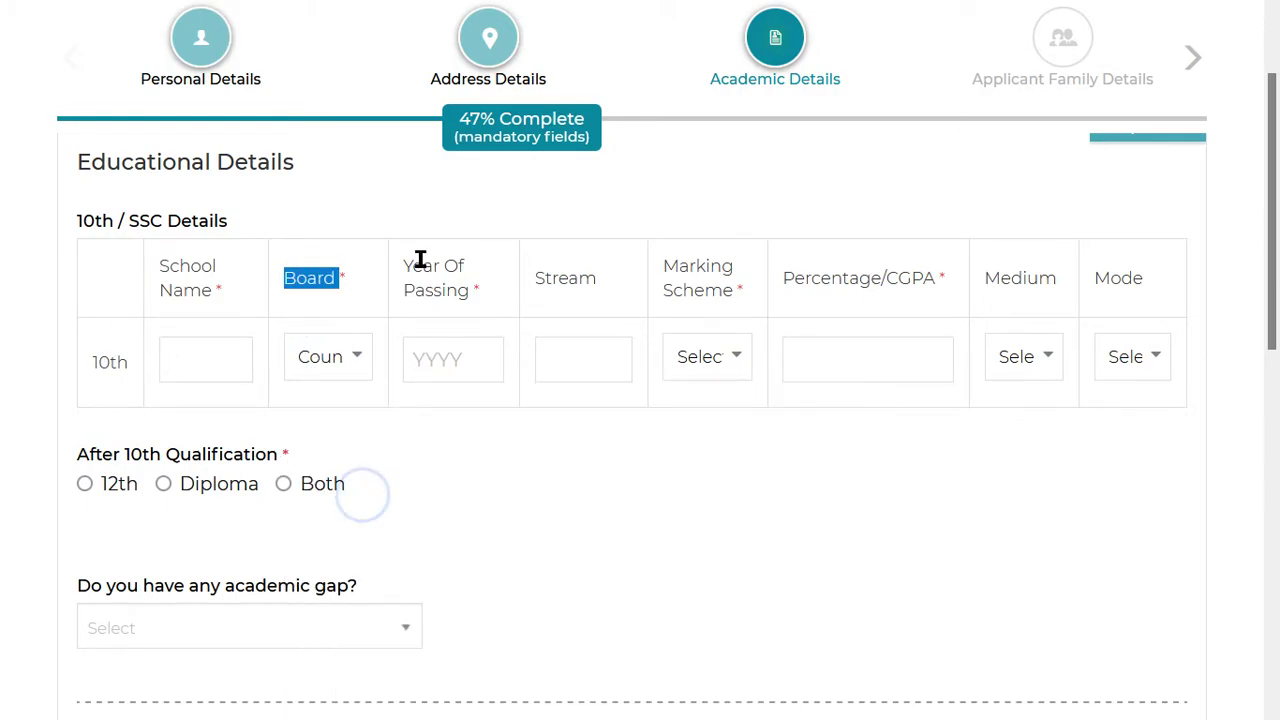
Step: Browse the available years of passing for 10th and check the Stream field without filling in either
left_click_drag(419, 252, 480, 274)
left_click(466, 289)
left_click(443, 368)
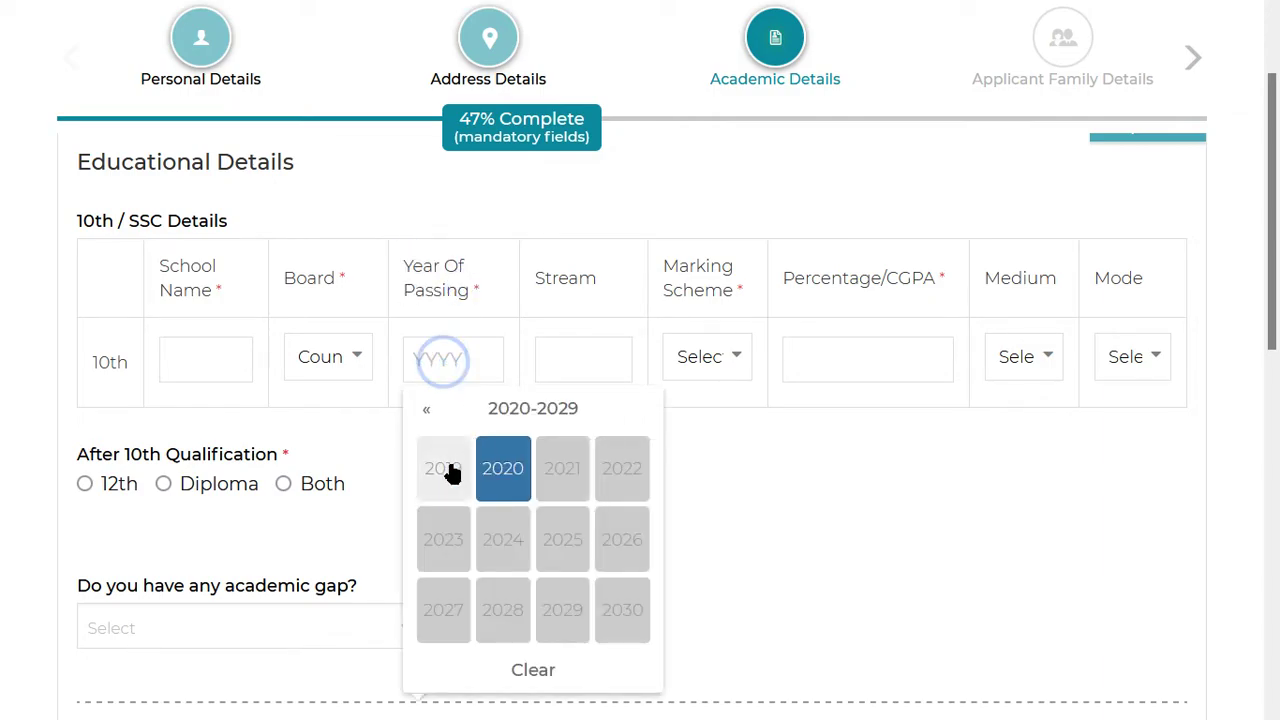
left_click(426, 409)
left_click(424, 410)
left_click(563, 280)
left_click(571, 357)
Step: Set the 10th marking scheme to Percentage and enter 86 as the percentage
double_click(680, 270)
triple_click(692, 291)
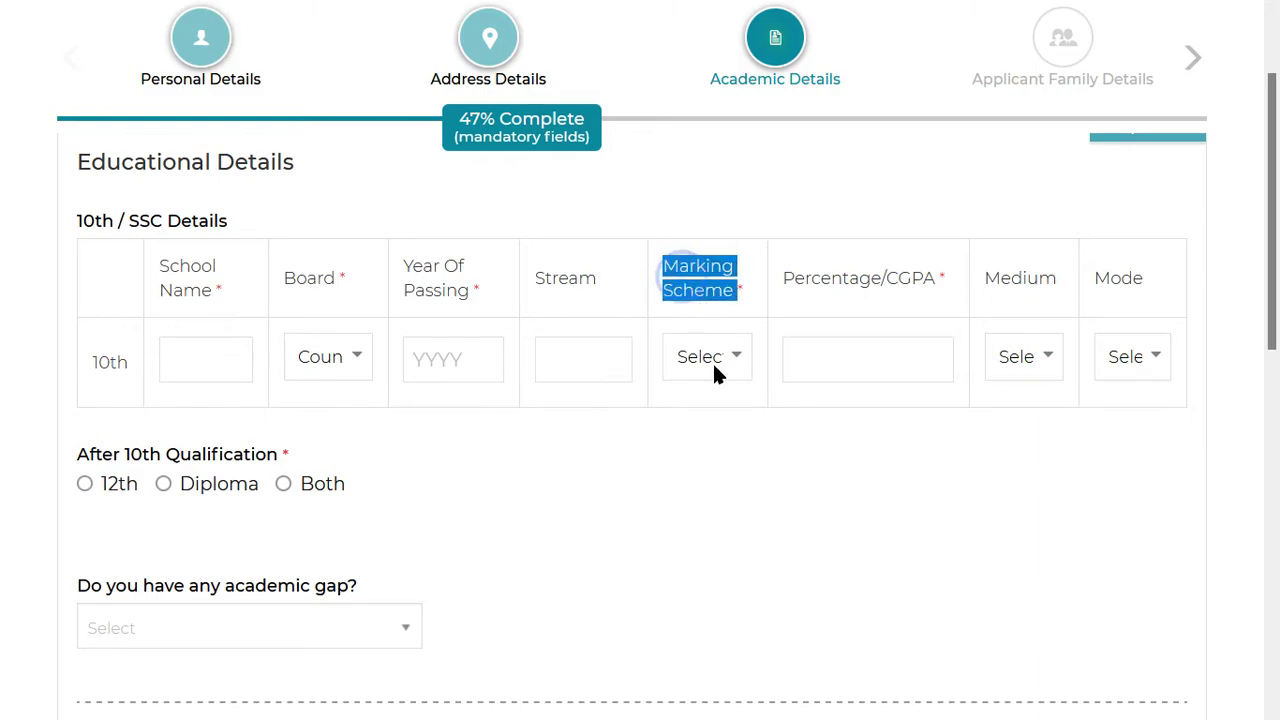
left_click(702, 264)
left_click(712, 347)
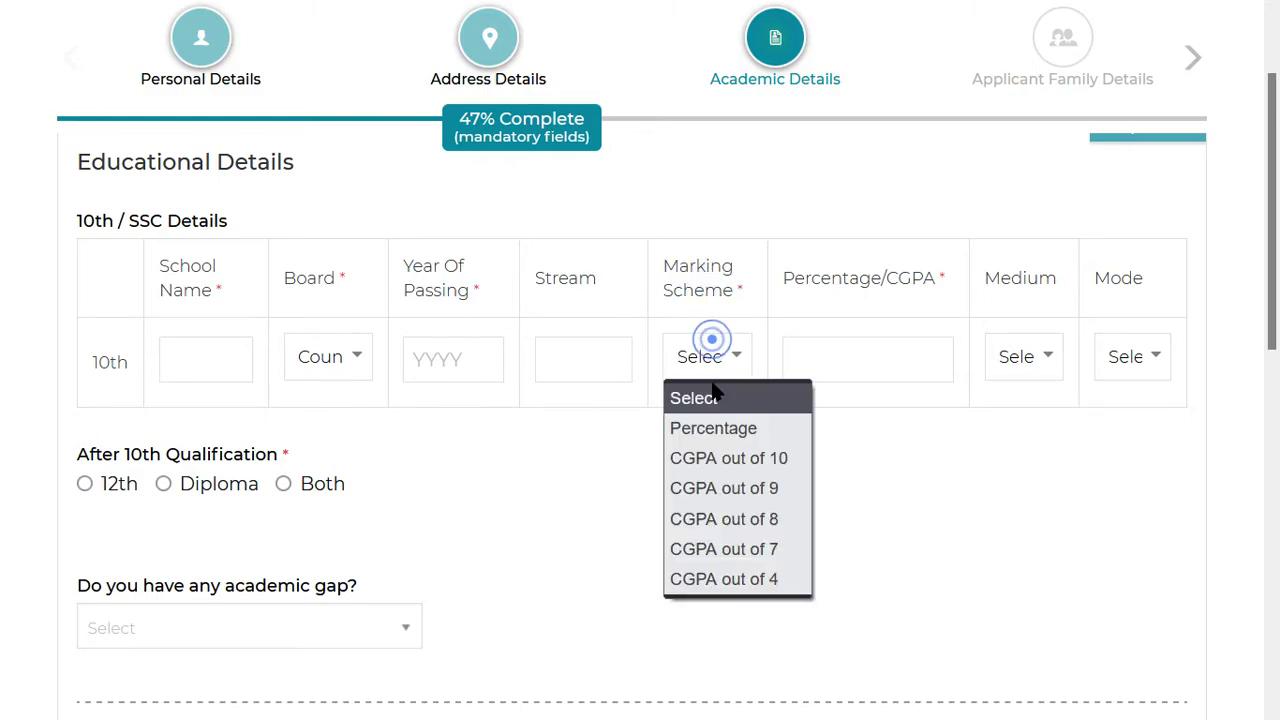
left_click(699, 438)
left_click(852, 356)
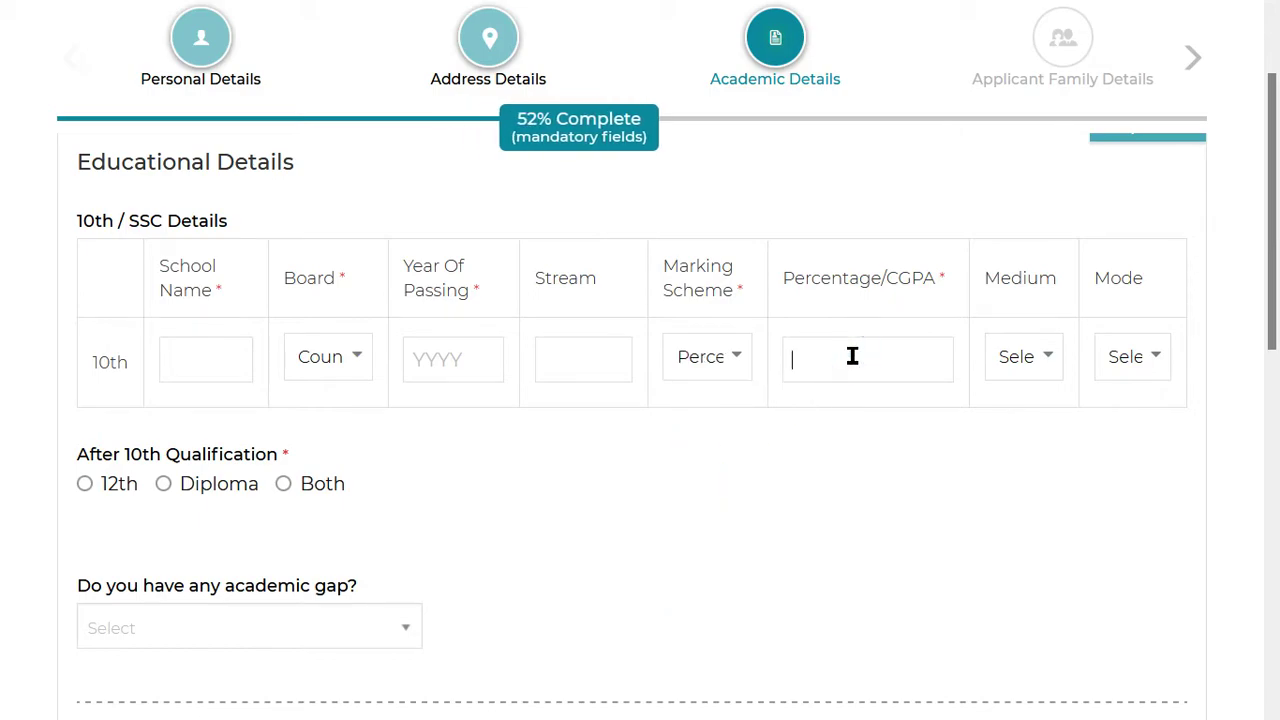
left_click(997, 501)
left_click(813, 357)
left_click(894, 482)
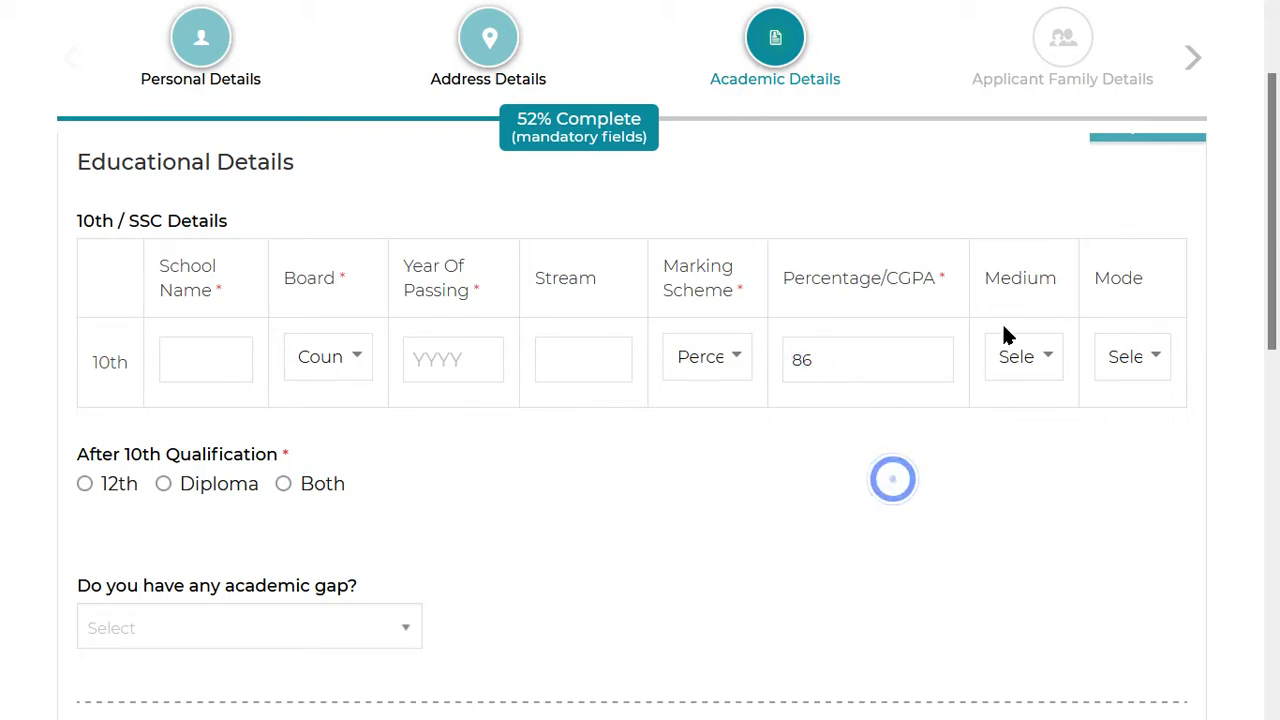
Step: Set the 10th medium to English and the mode to Full time
left_click(1027, 365)
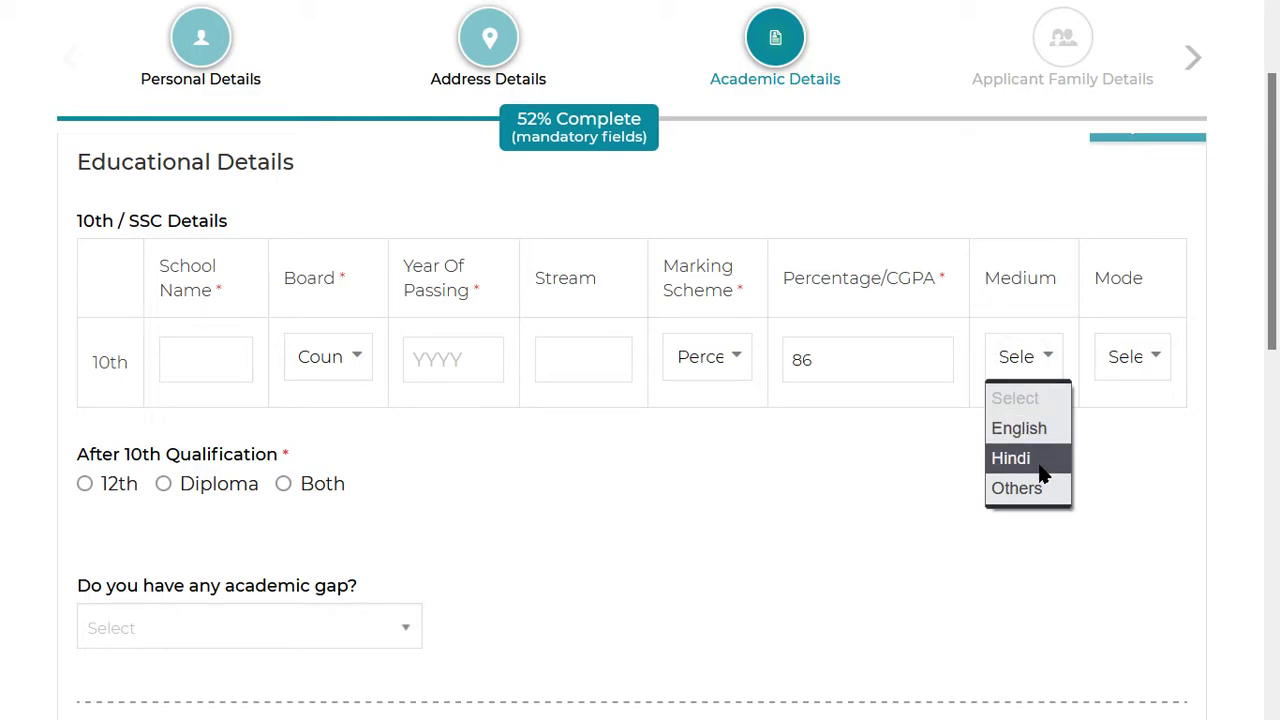
left_click(1032, 425)
left_click(1094, 443)
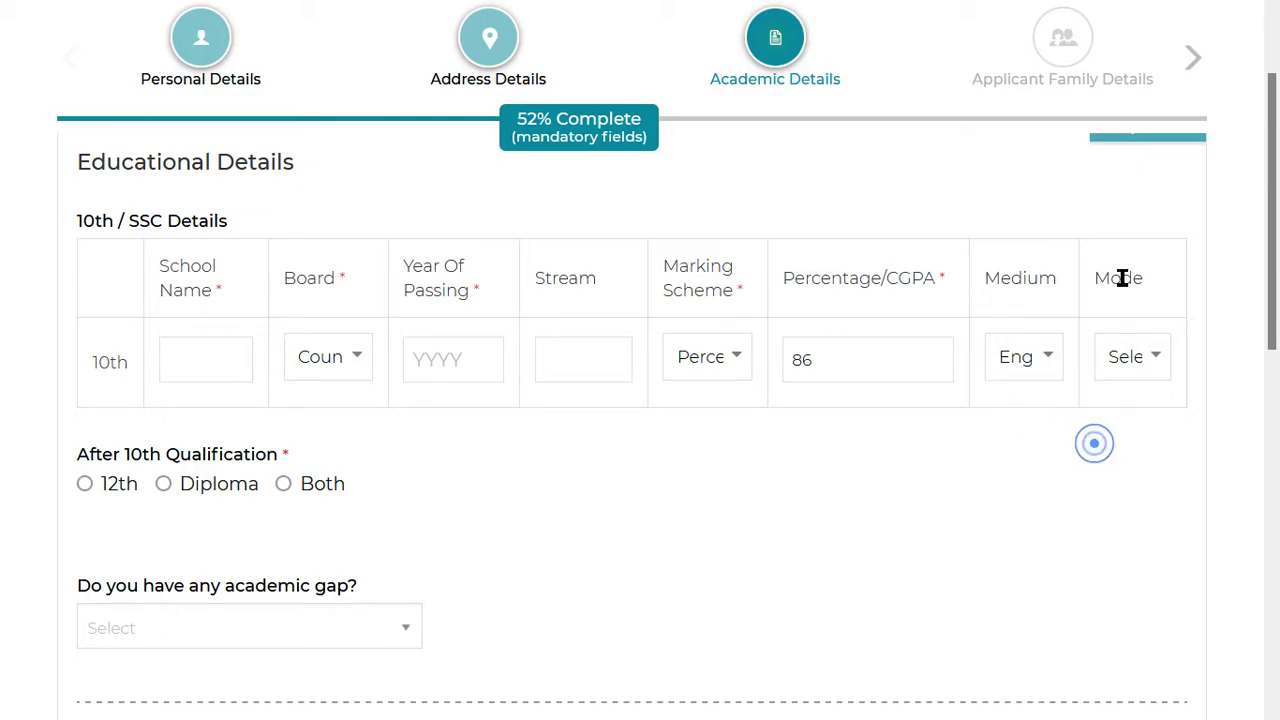
double_click(1122, 278)
left_click(1134, 358)
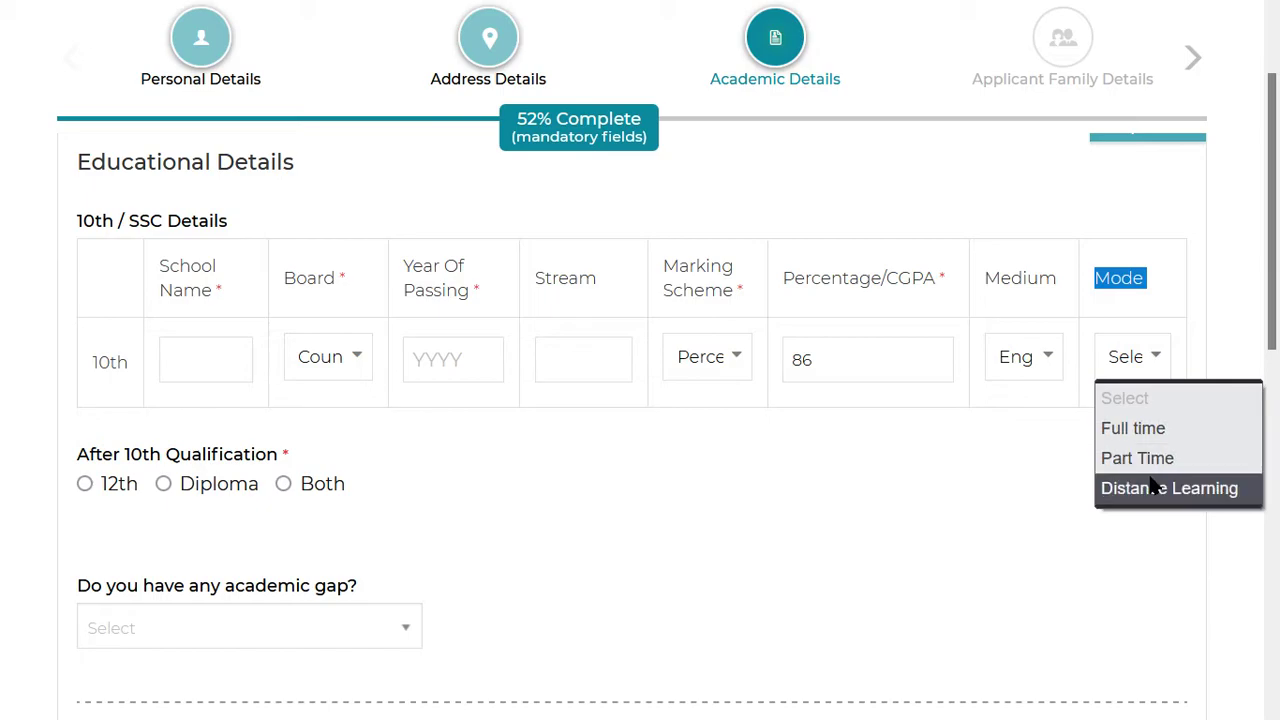
left_click(1155, 432)
left_click(986, 471)
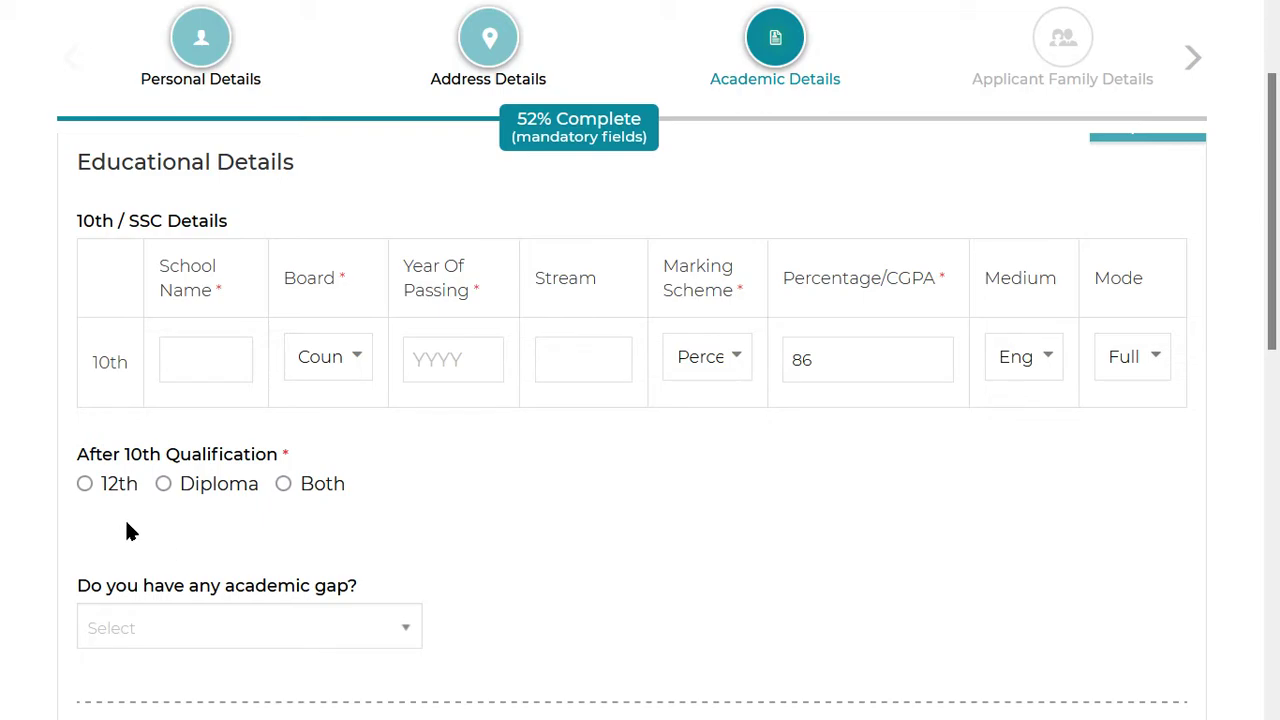
Step: Choose 12th as the qualification after 10th and go to the School Name field in the 12th / HSC Details
left_click(86, 484)
scroll(257, 503, "down", 3)
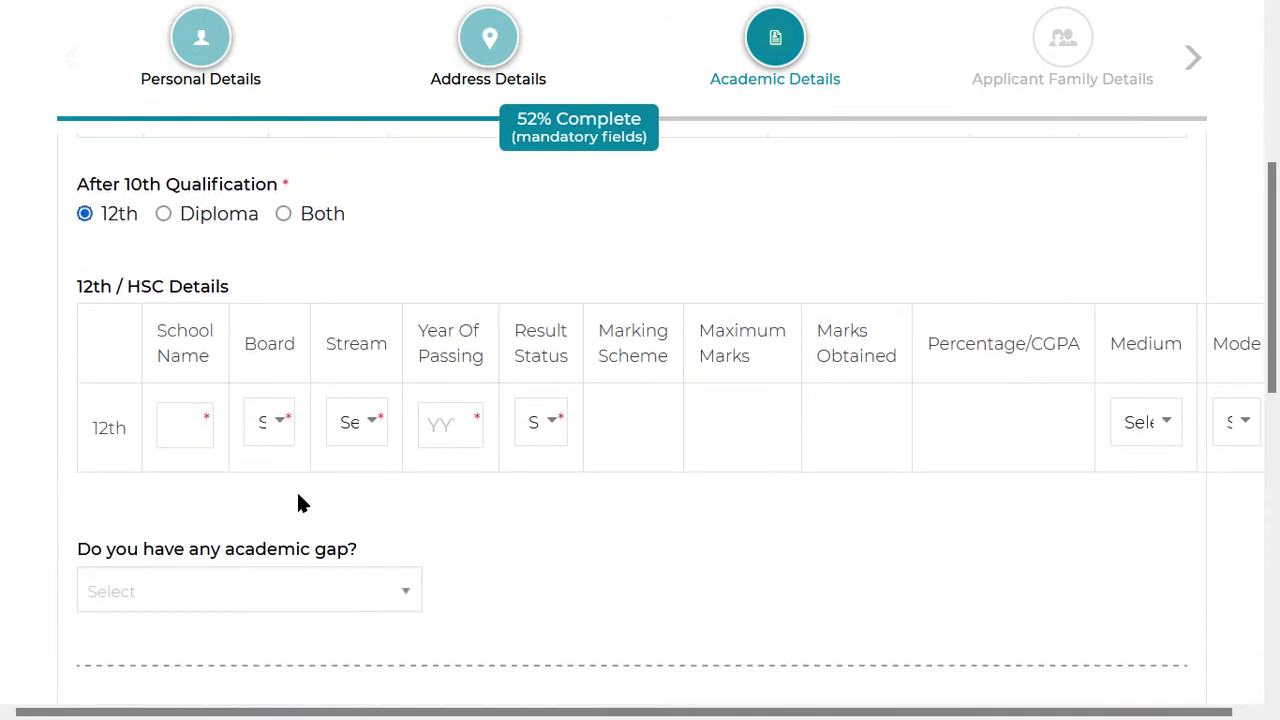
left_click_drag(145, 332, 189, 434)
left_click(189, 443)
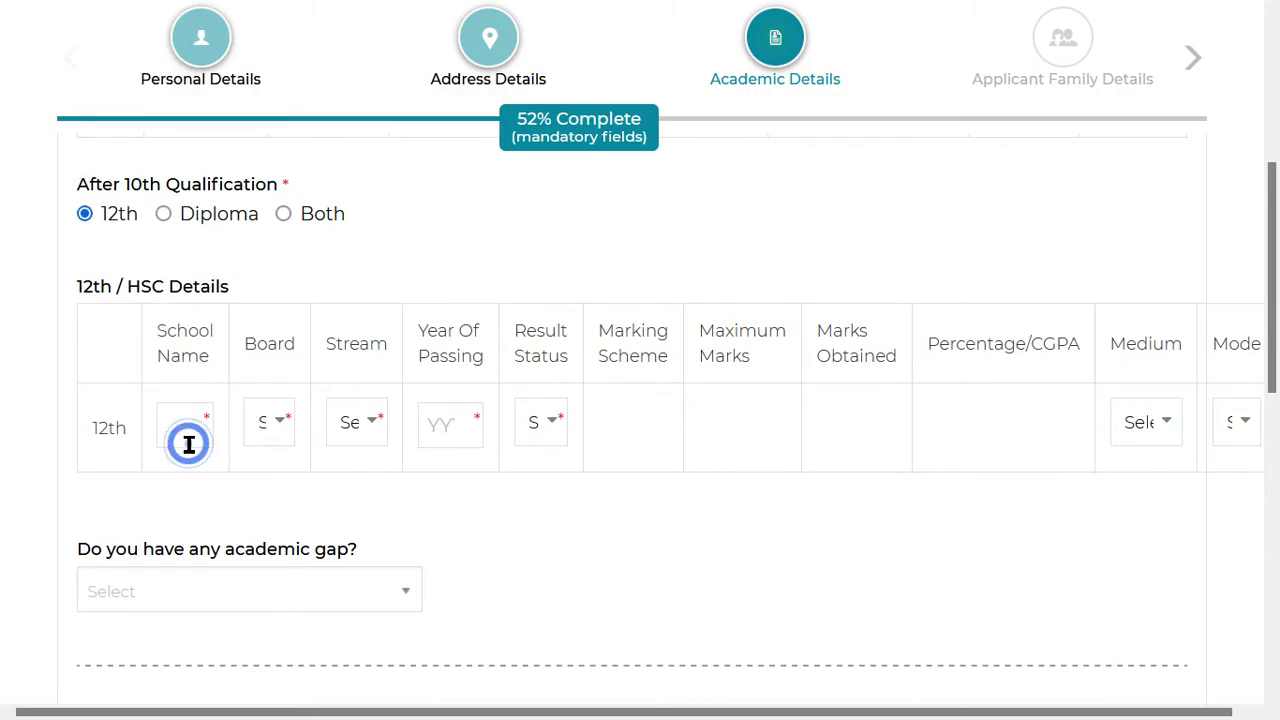
Step: Review the available 12th boards and set the 12th stream to Commerce
double_click(284, 343)
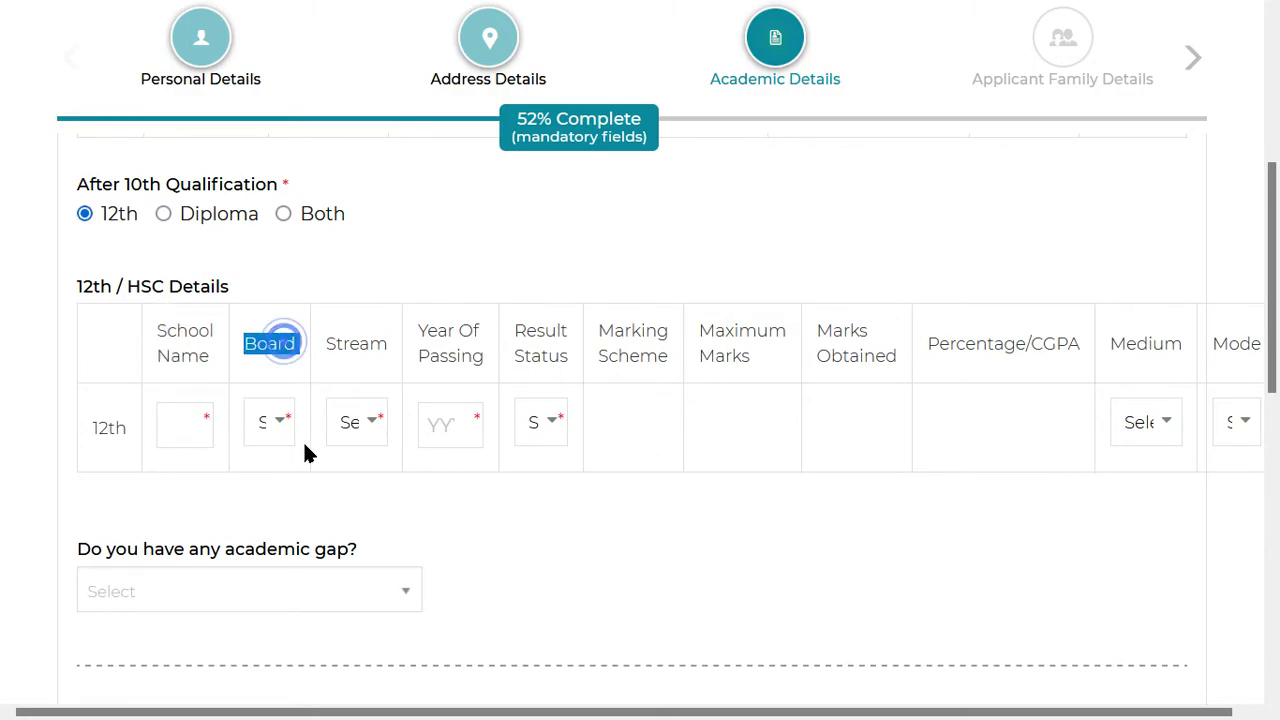
left_click(270, 415)
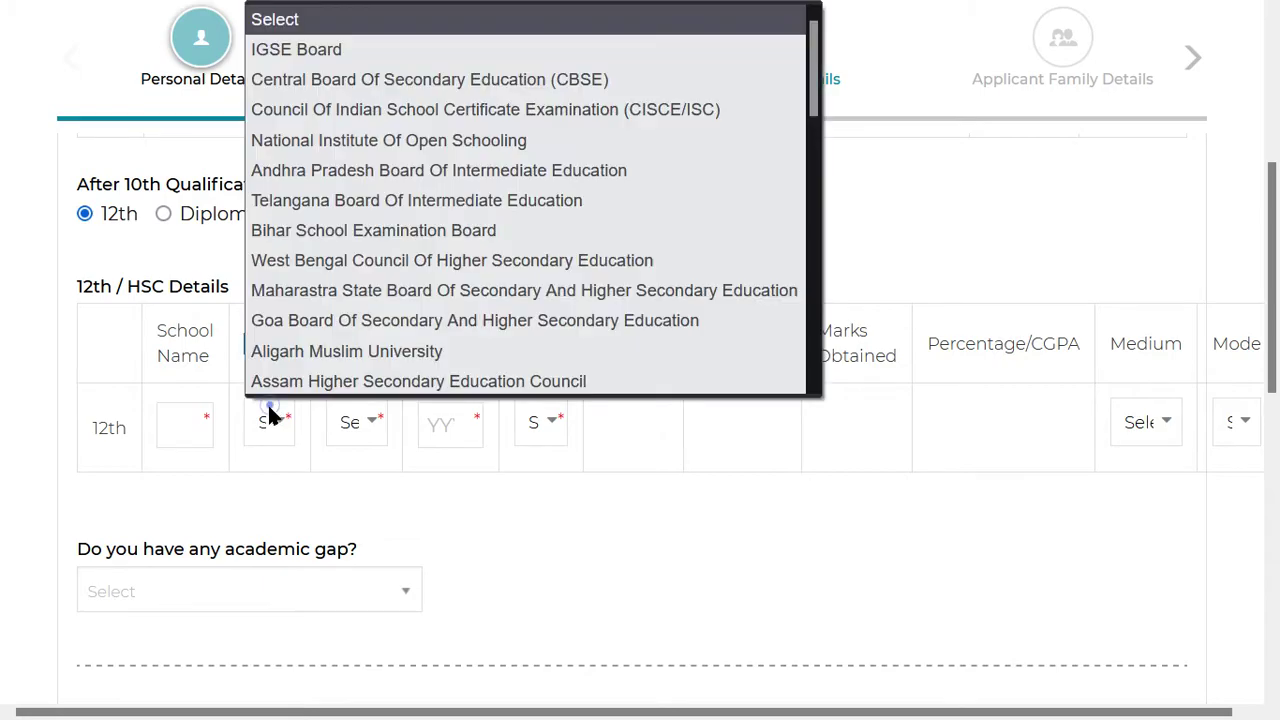
left_click(470, 507)
double_click(364, 349)
left_click(364, 422)
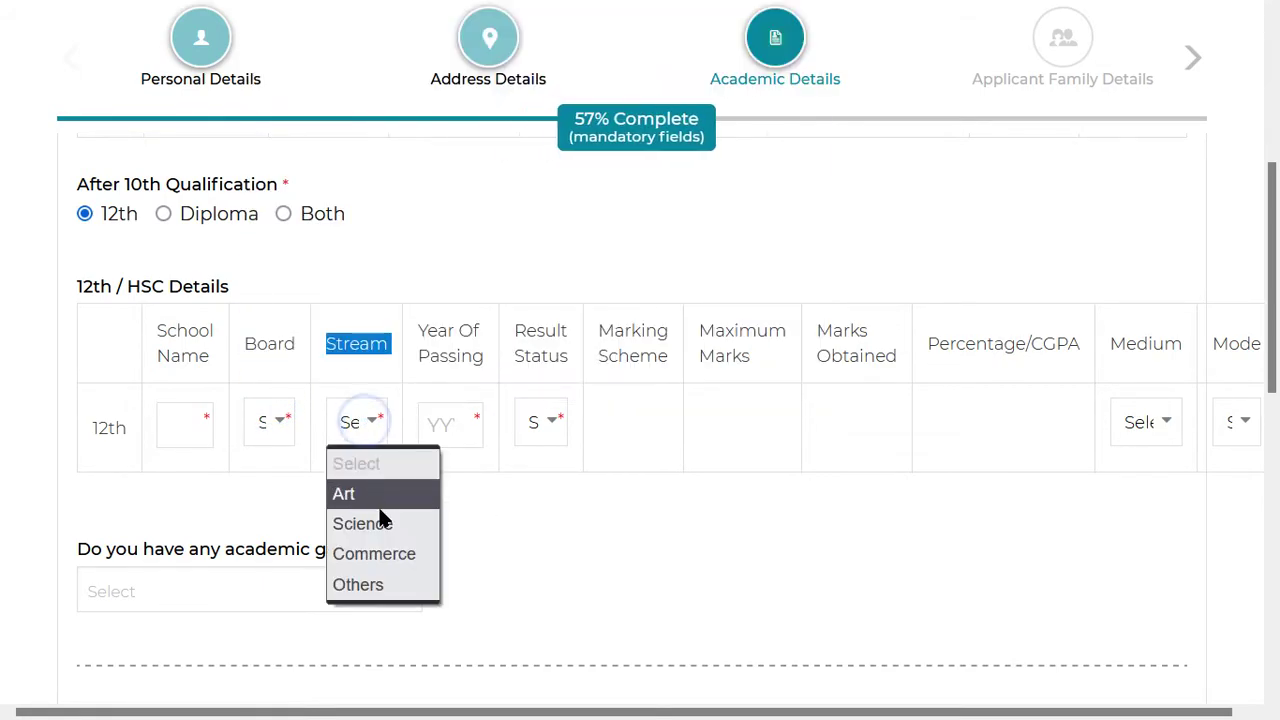
left_click(389, 550)
Step: Set the 12th year of passing to 2012
triple_click(433, 326)
left_click(455, 420)
left_click(442, 117)
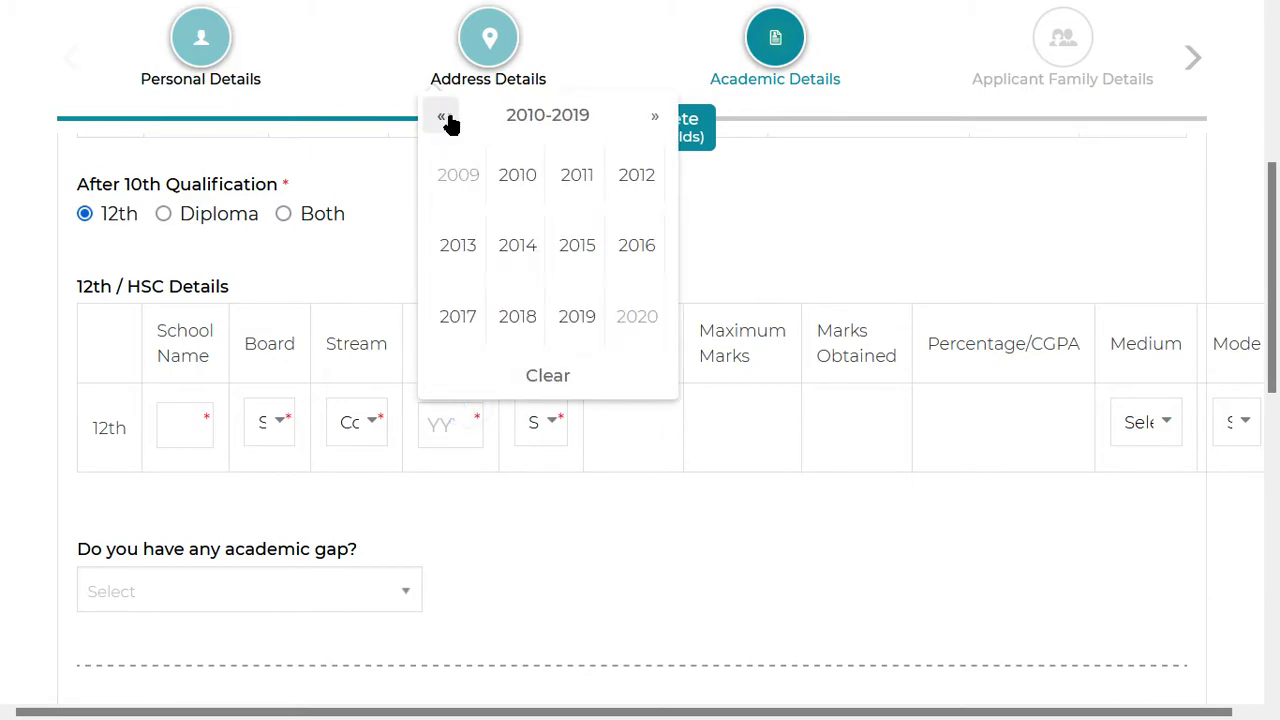
left_click(630, 178)
Step: Set the year of passing in the 10th / SSC Details to 2010
scroll(700, 400, "up", 3)
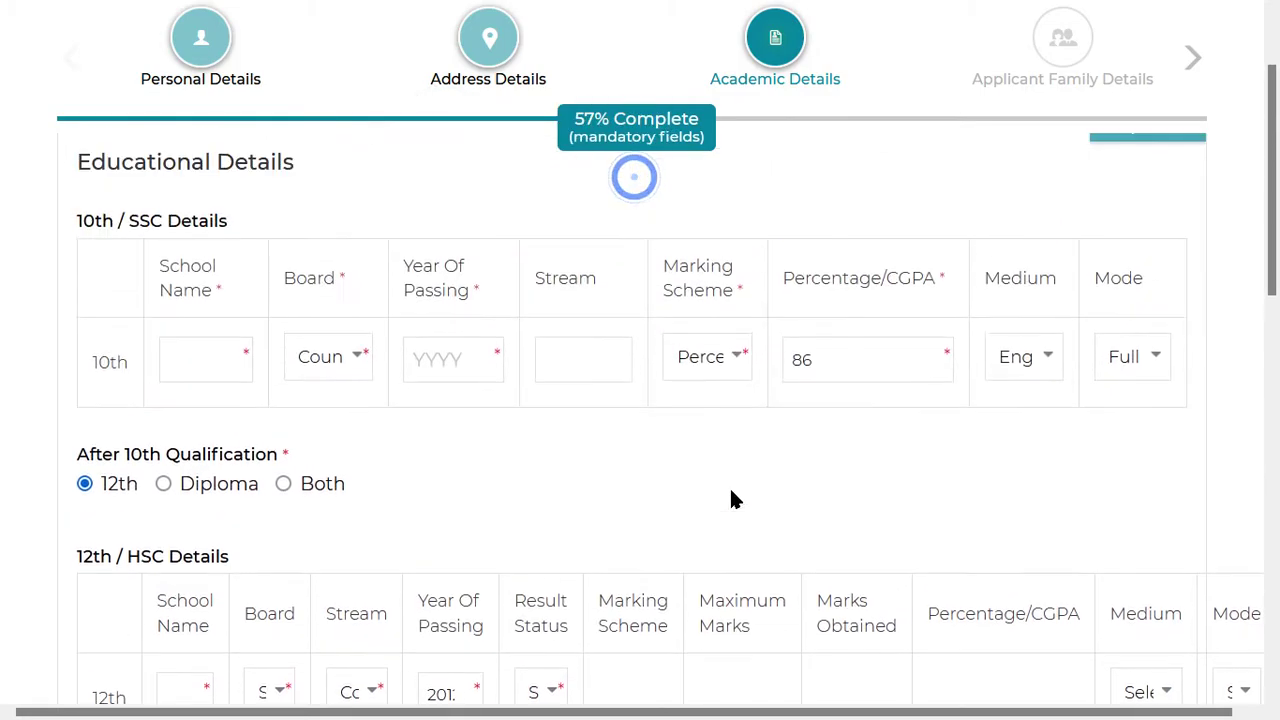
left_click(453, 358)
left_click(453, 358)
left_click(453, 358)
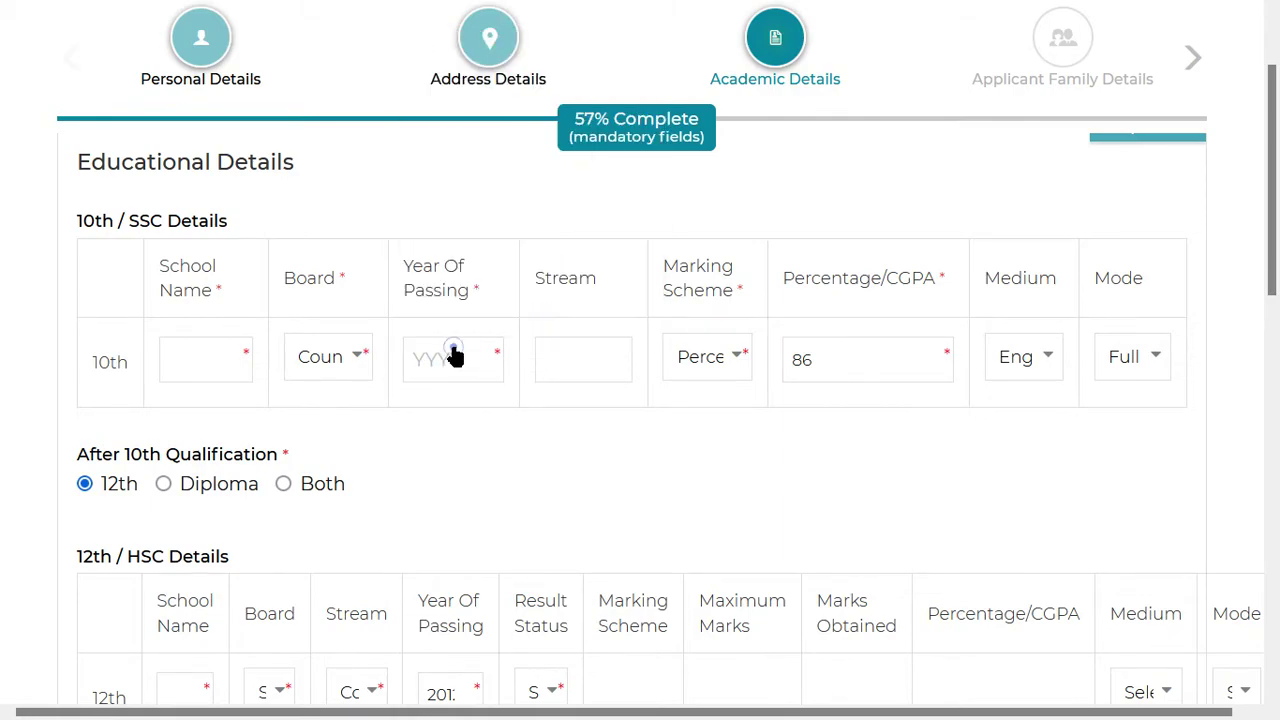
left_click(429, 357)
left_click(461, 352)
left_click(451, 352)
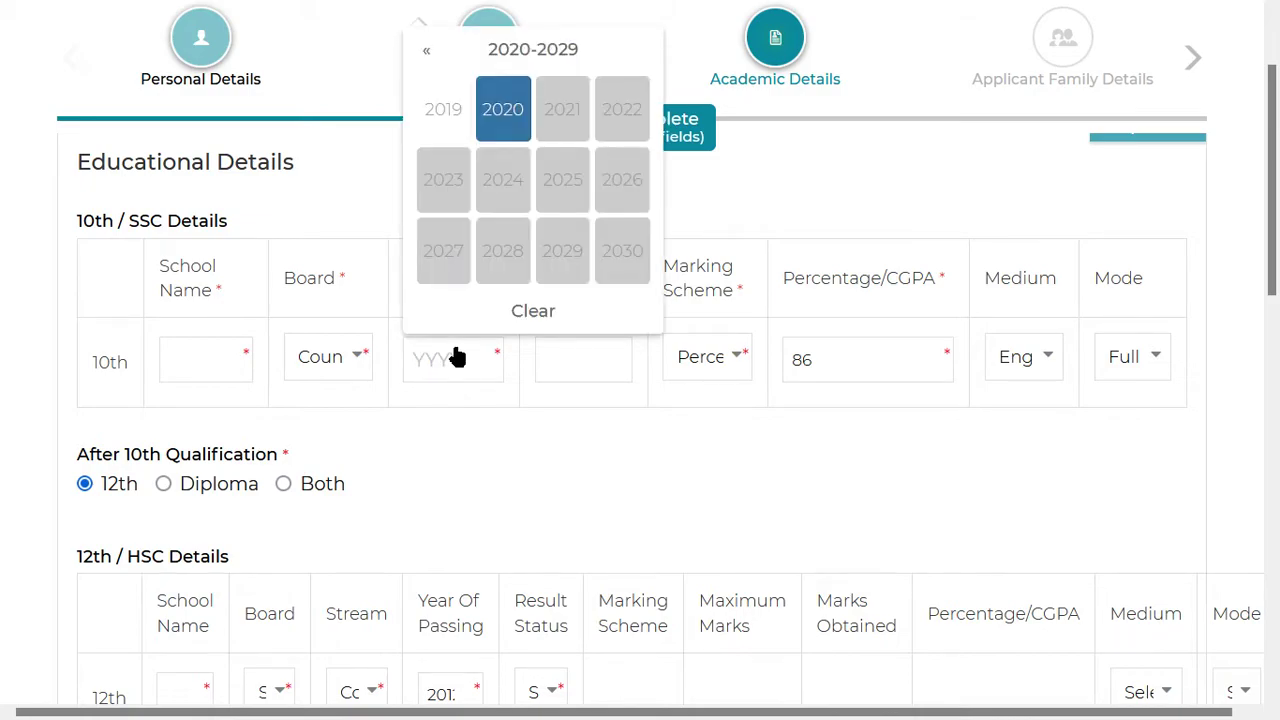
left_click(428, 52)
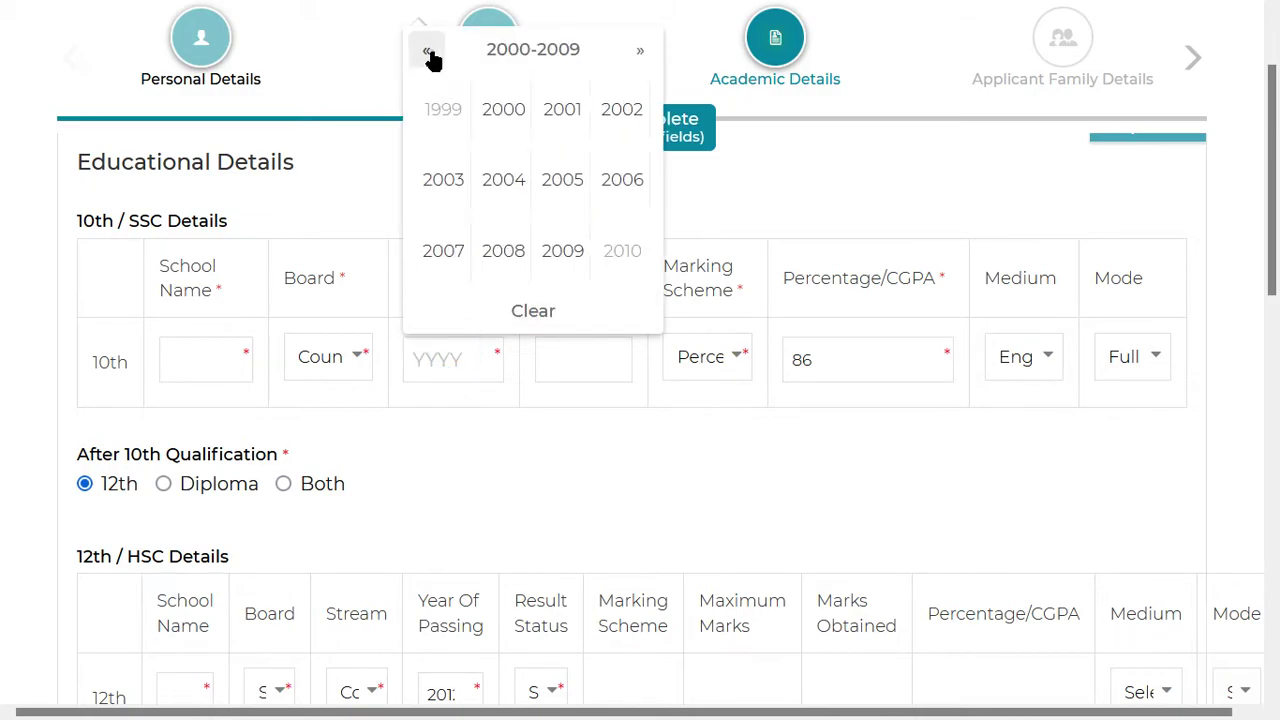
left_click(610, 250)
left_click(569, 444)
scroll(572, 350, "down", 2)
left_click(581, 225)
left_click(567, 224)
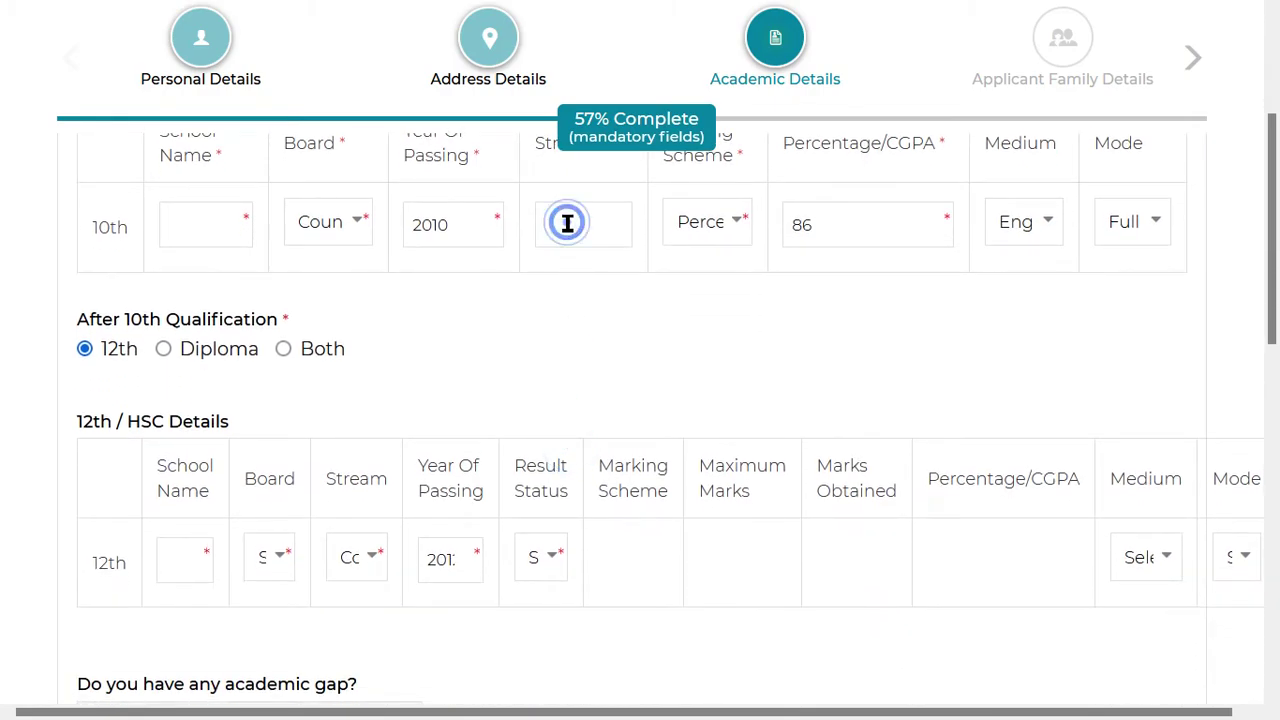
left_click(610, 296)
Step: Set the 12th result status to Declared and the marking scheme to Percentage
scroll(598, 295, "down", 3)
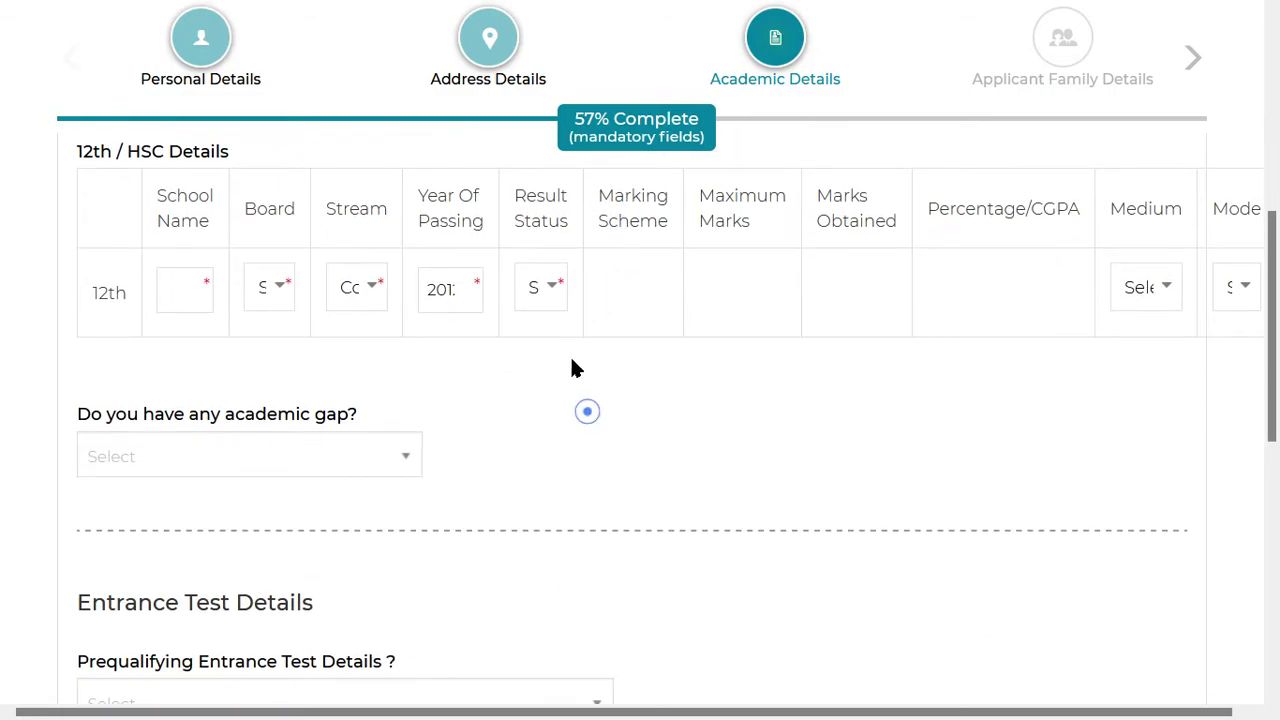
left_click(540, 288)
left_click(467, 295)
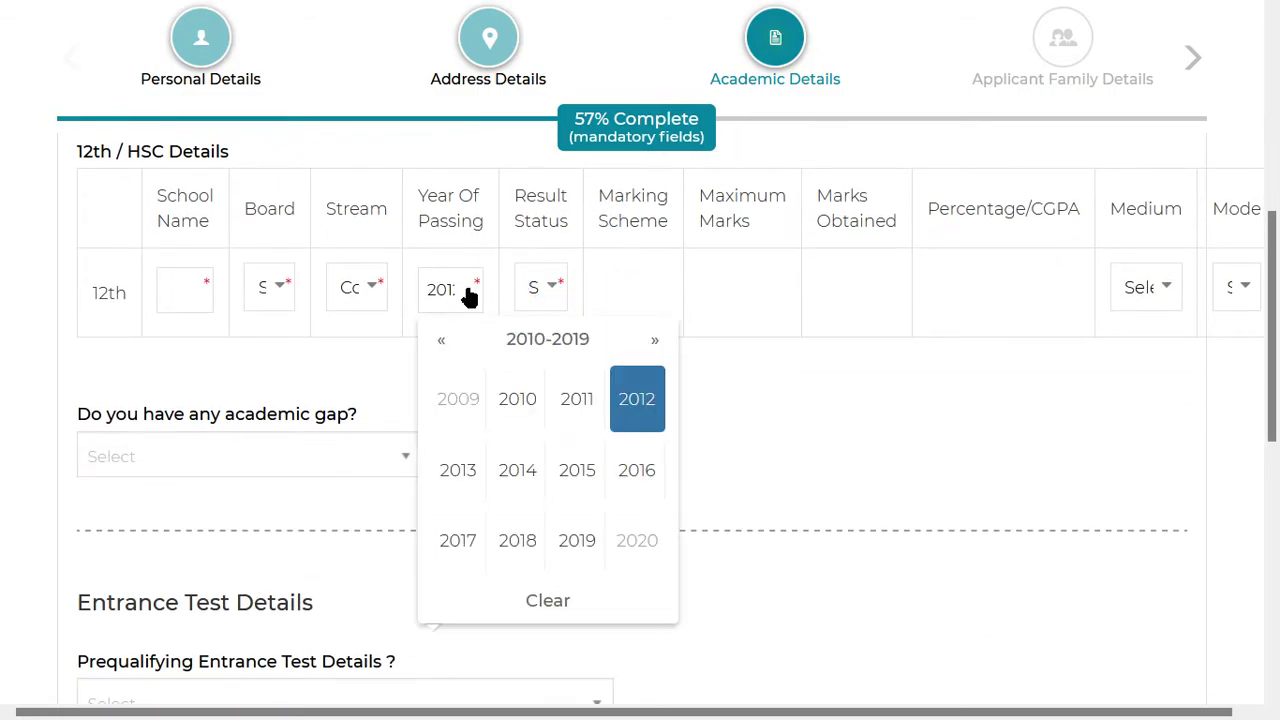
left_click(945, 466)
left_click_drag(541, 188, 533, 248)
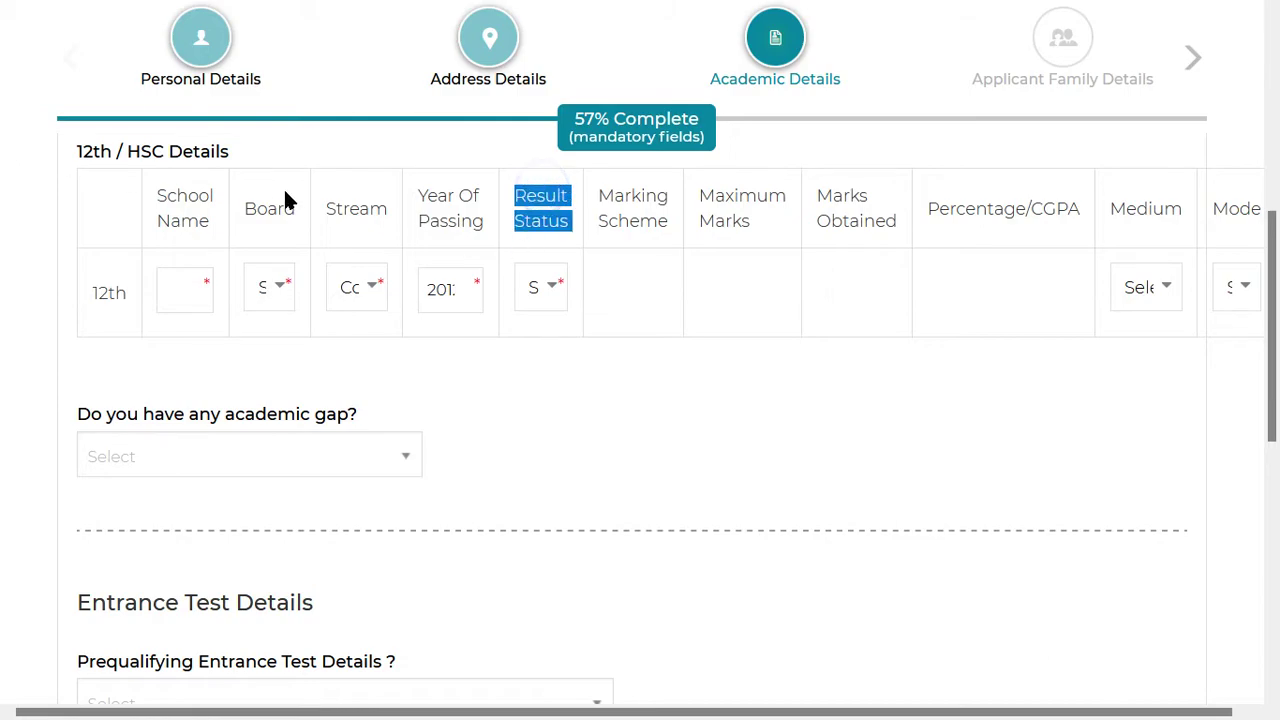
left_click(556, 287)
left_click(570, 390)
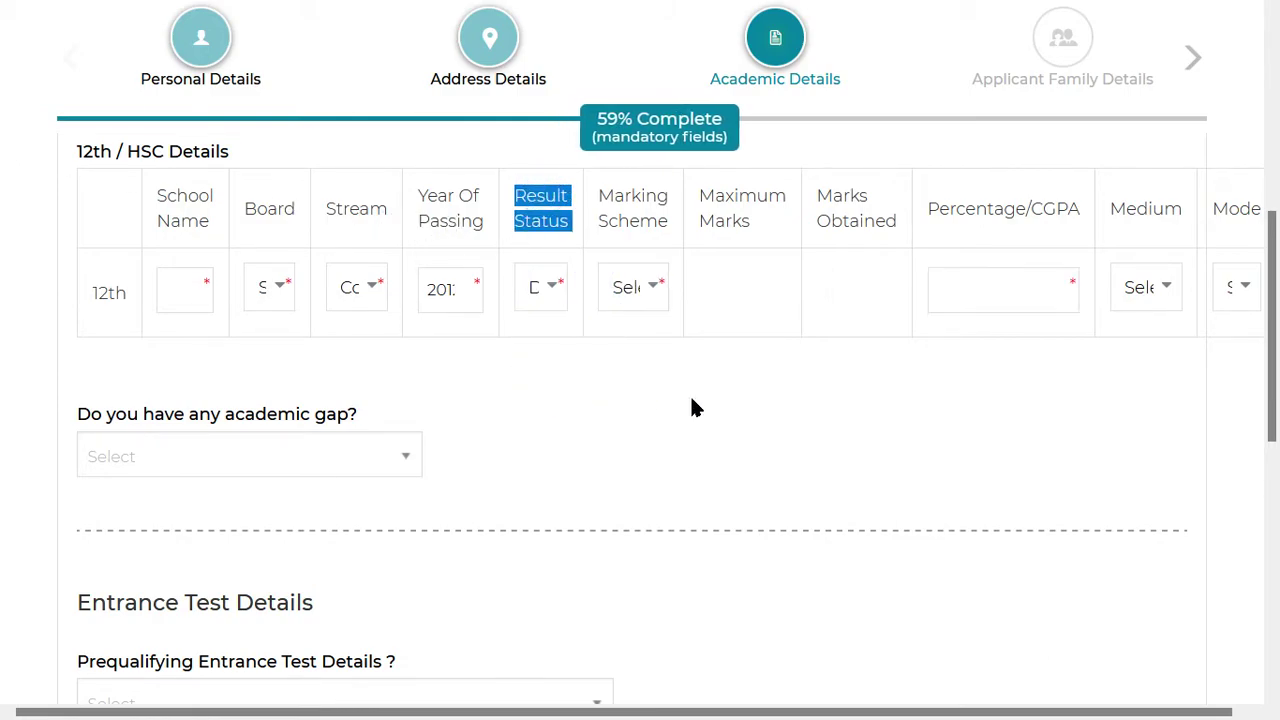
left_click(630, 287)
left_click(662, 357)
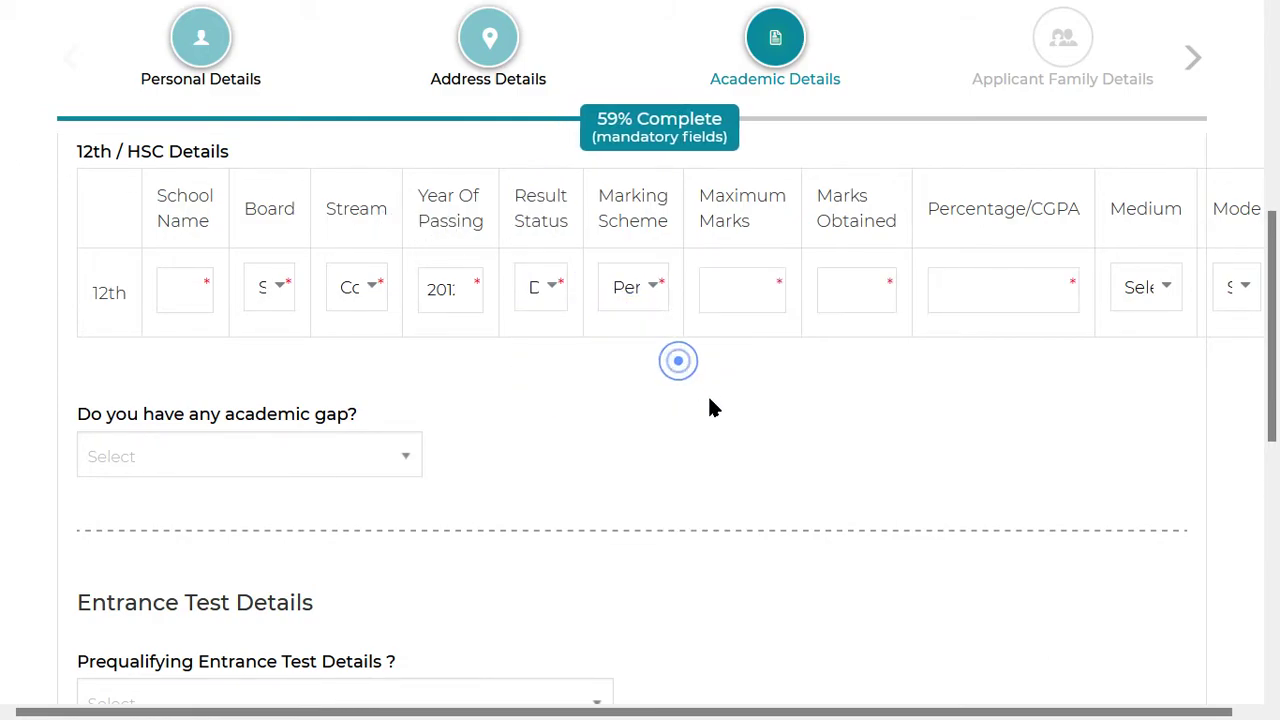
Step: Enter 600 as the 12th maximum marks and 501 as the marks obtained
left_click(716, 302)
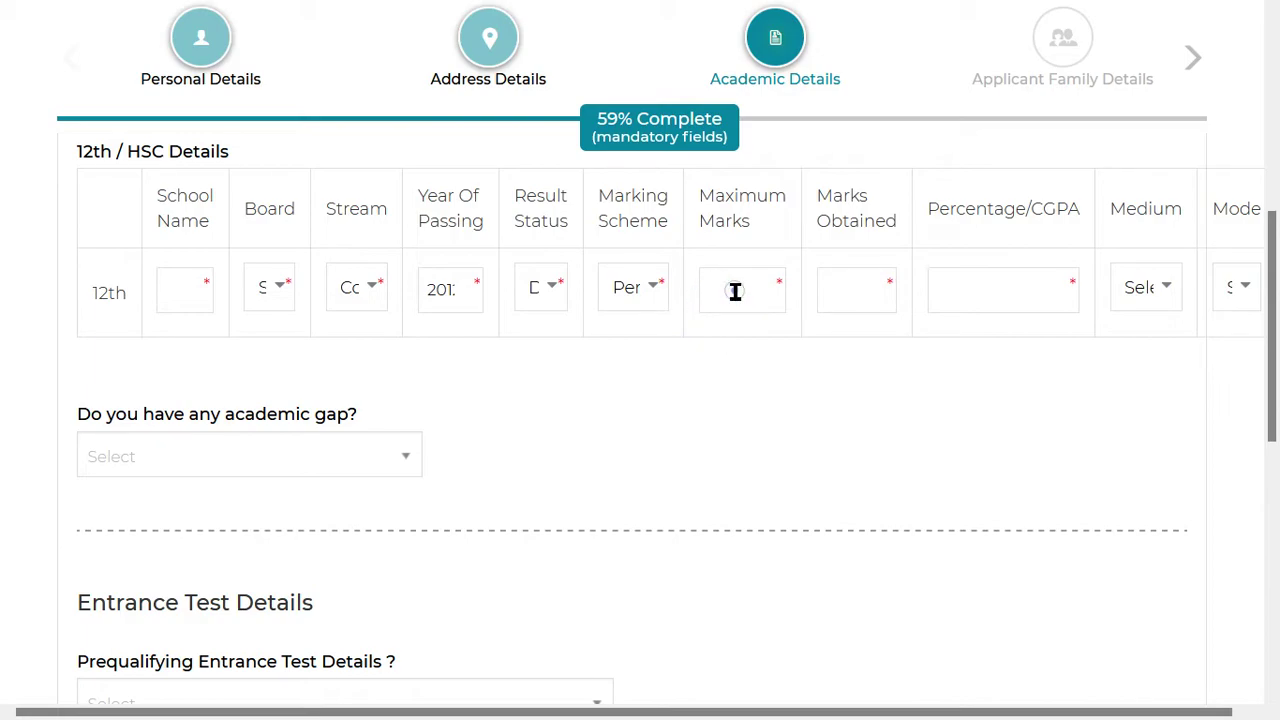
type("600")
left_click(864, 293)
type("377")
double_click(864, 293)
left_click(1006, 277)
left_click(1005, 370)
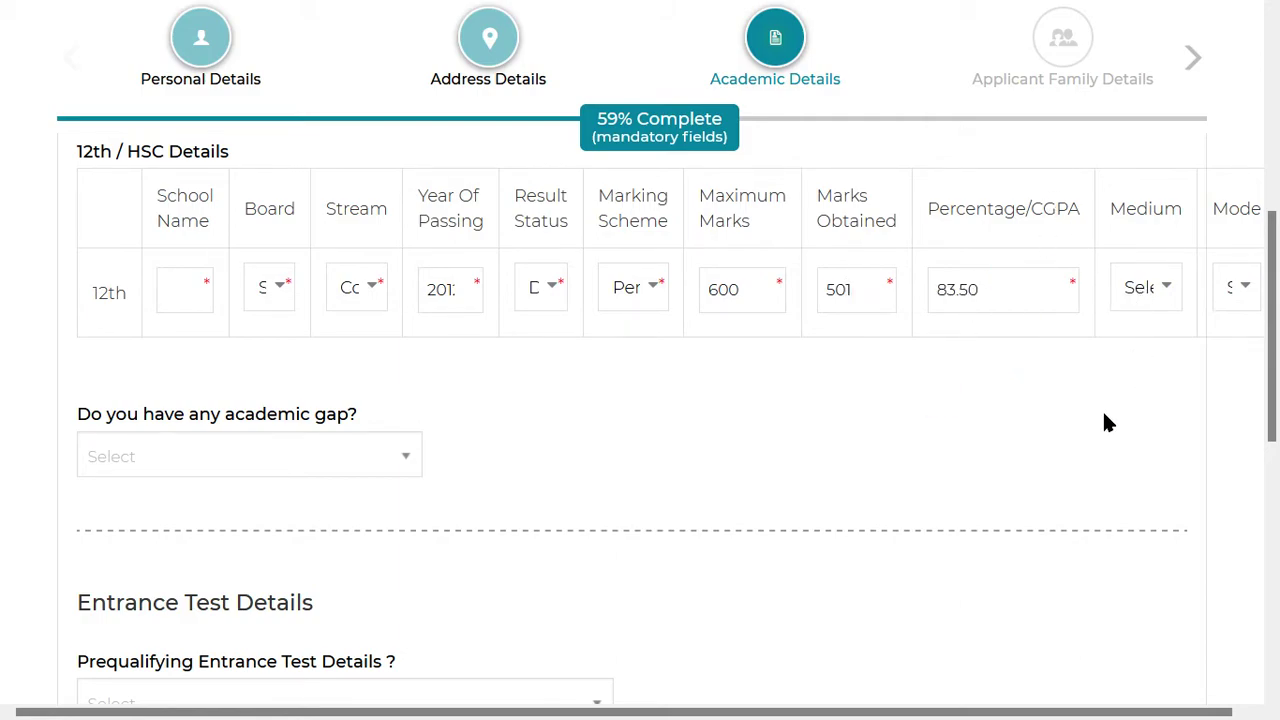
Step: Set the 12th medium to English and the mode to Full time
left_click(1158, 290)
left_click(1145, 355)
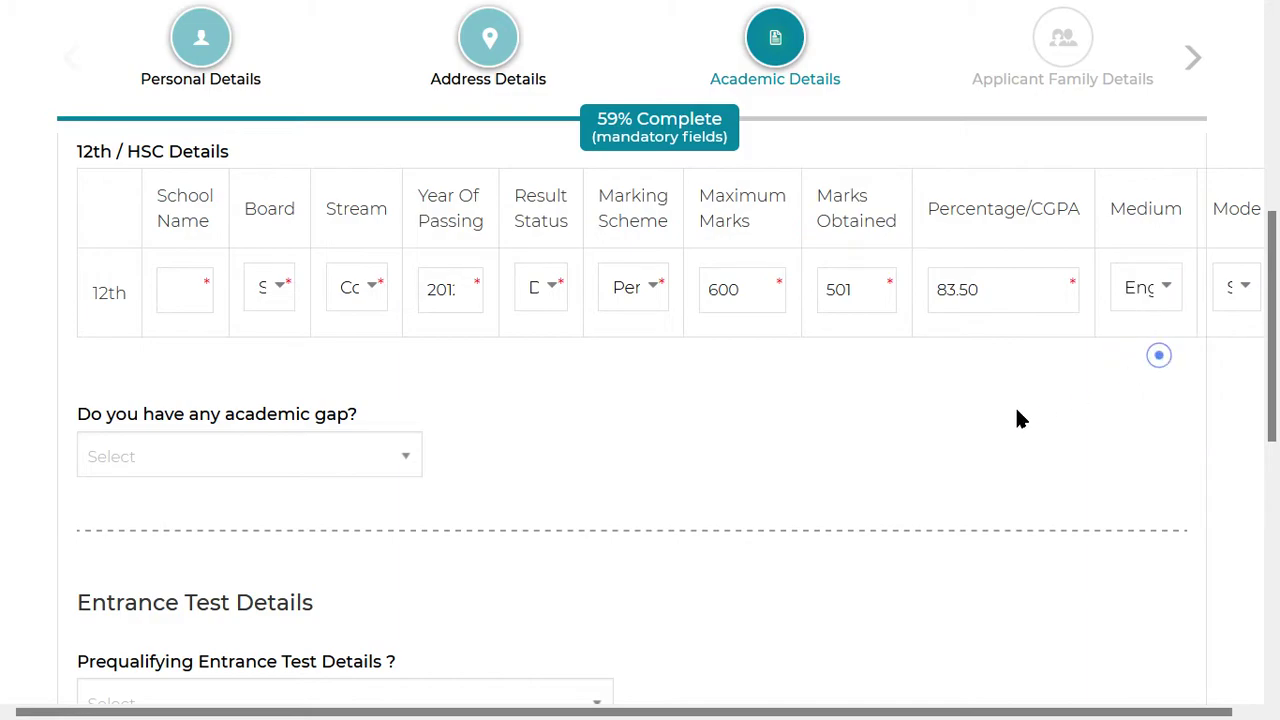
left_click(1016, 413)
left_click(1222, 287)
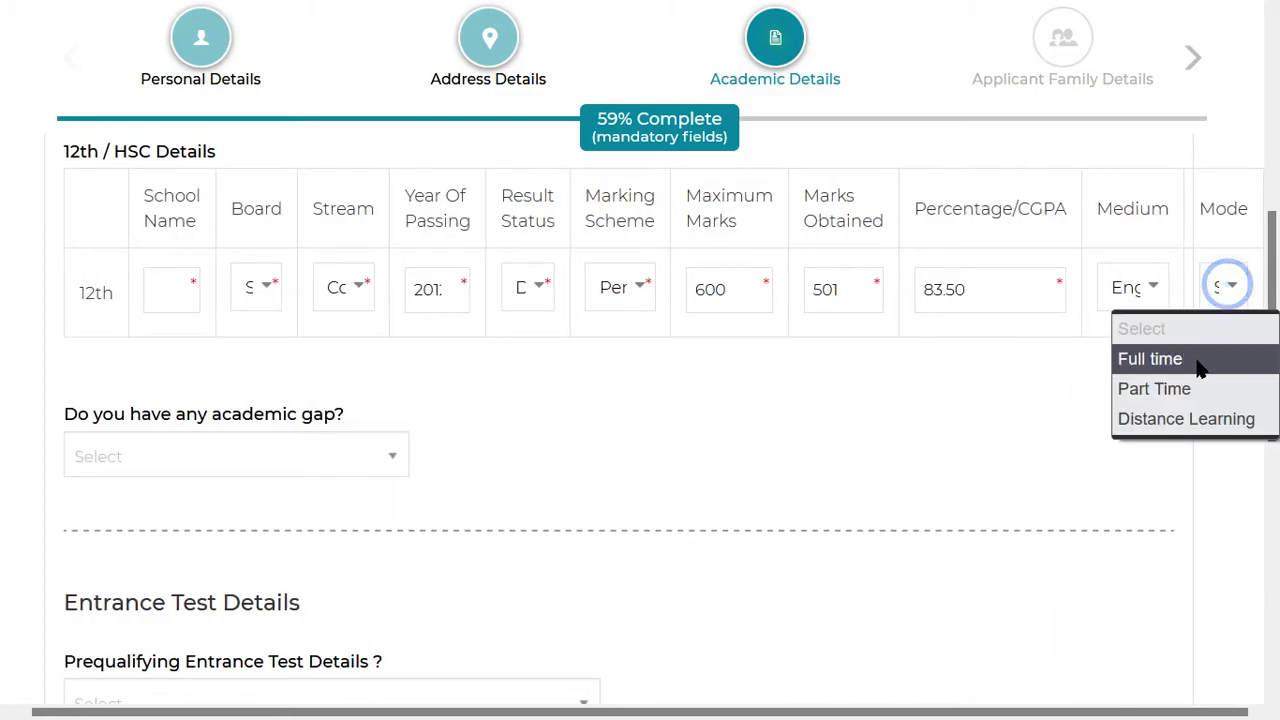
left_click(1200, 366)
left_click(1224, 287)
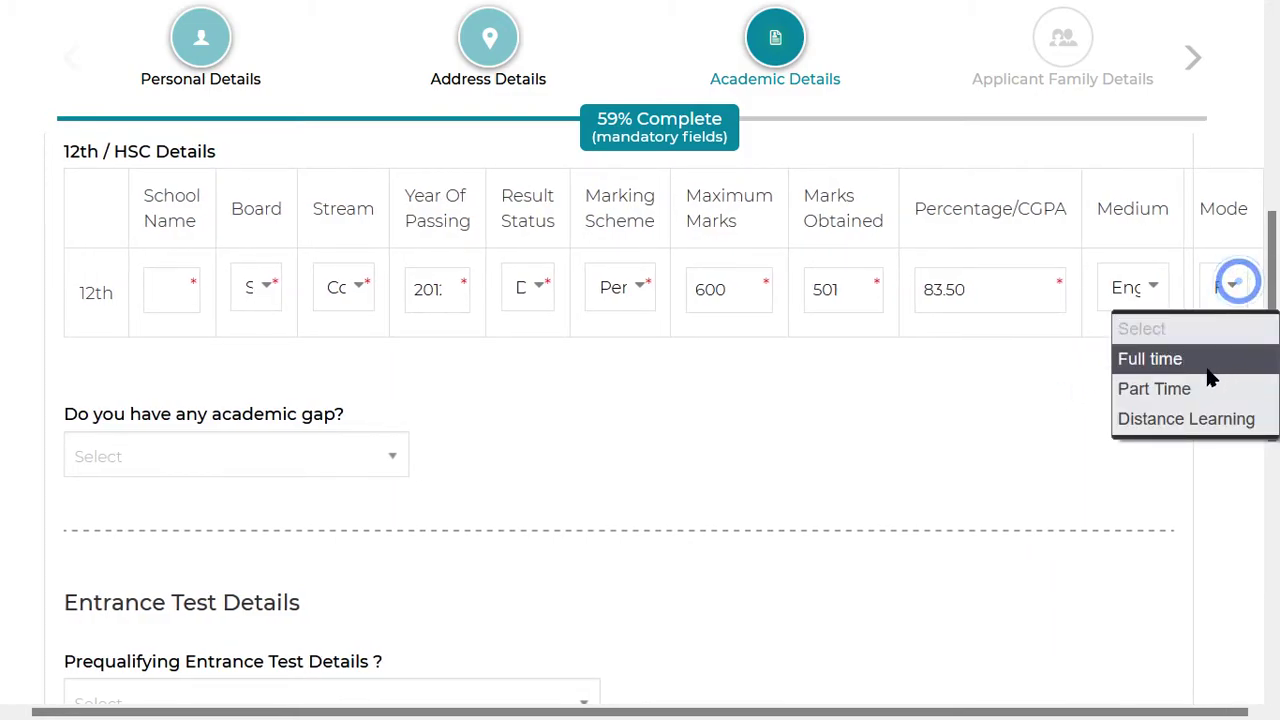
left_click(1210, 374)
left_click(996, 410)
Step: Answer No to the question about having any academic gap
scroll(429, 374, "down", 1)
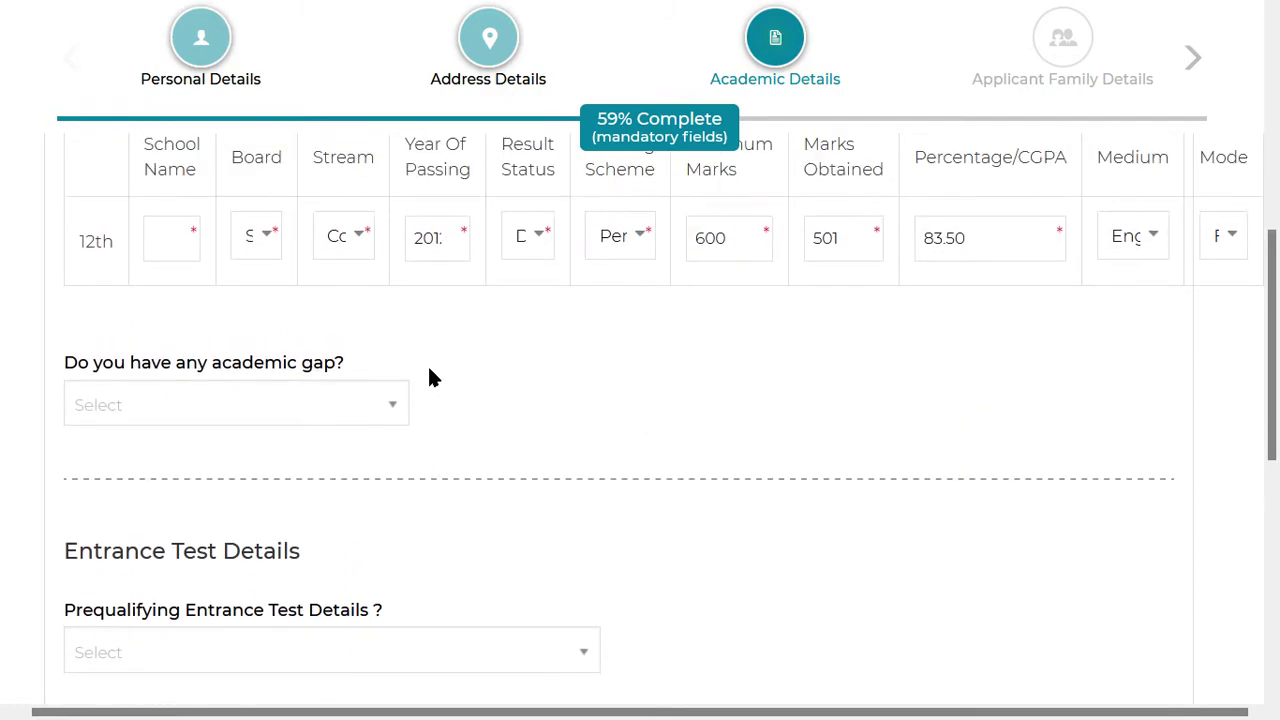
scroll(429, 374, "up", 1)
scroll(149, 297, "down", 2)
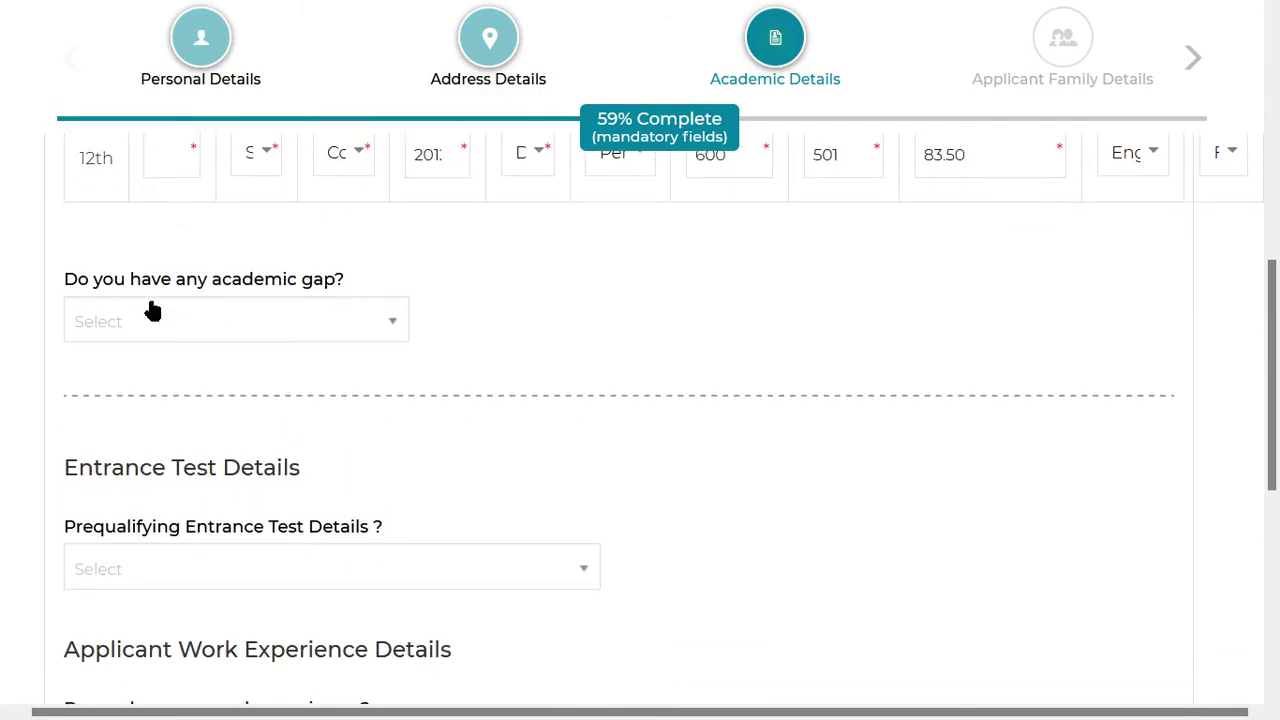
left_click(249, 322)
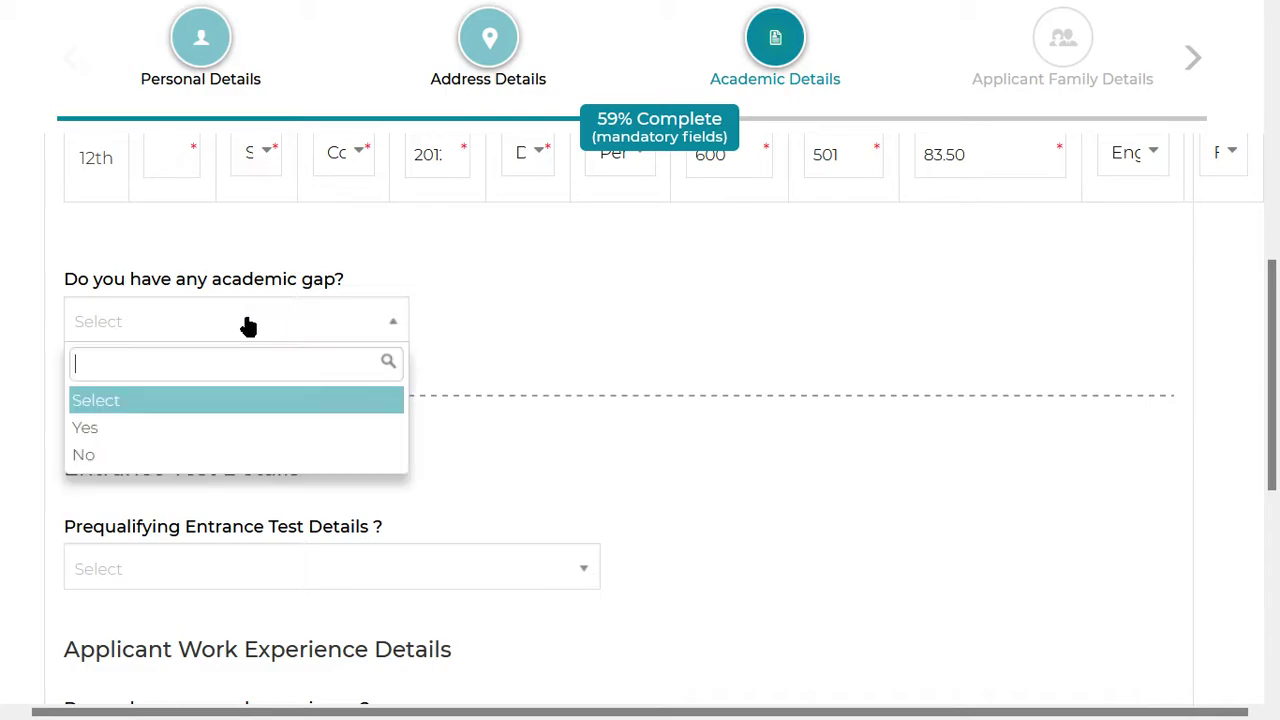
left_click(134, 453)
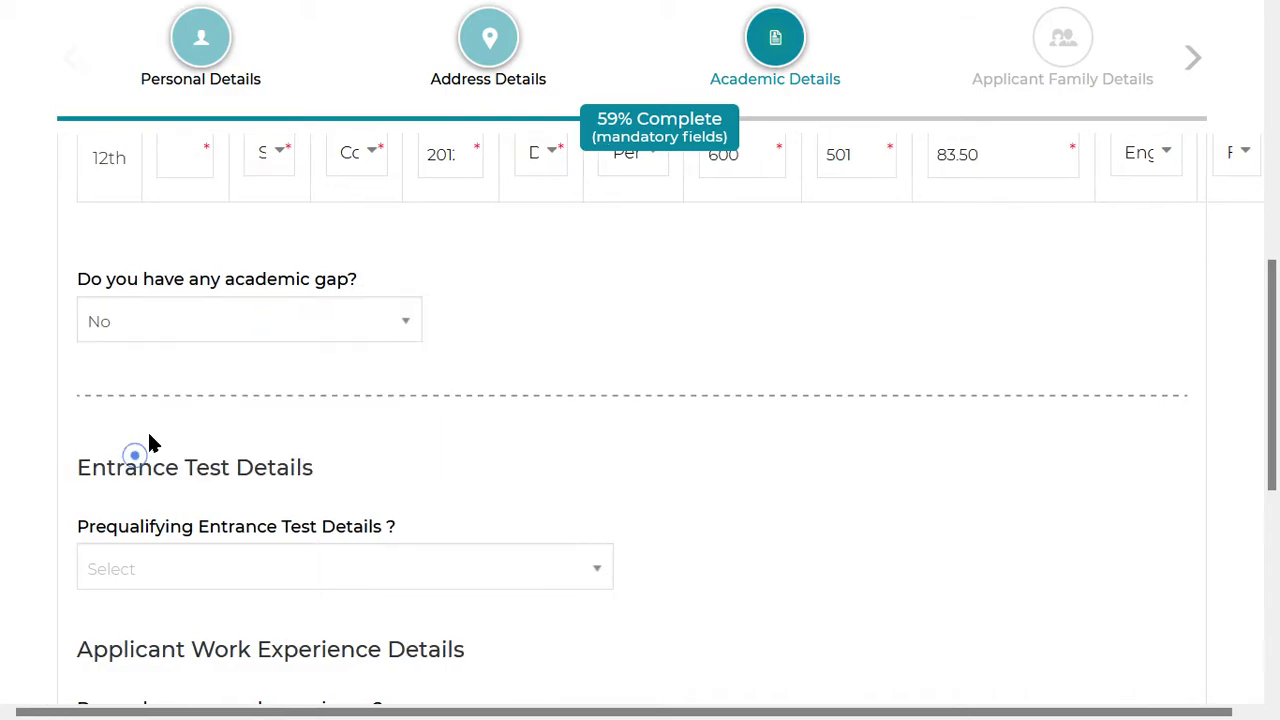
left_click(171, 322)
left_click(128, 446)
Step: Switch the academic gap answer to Yes and check the Years of Gap and Reason of Gap fields
left_click(160, 332)
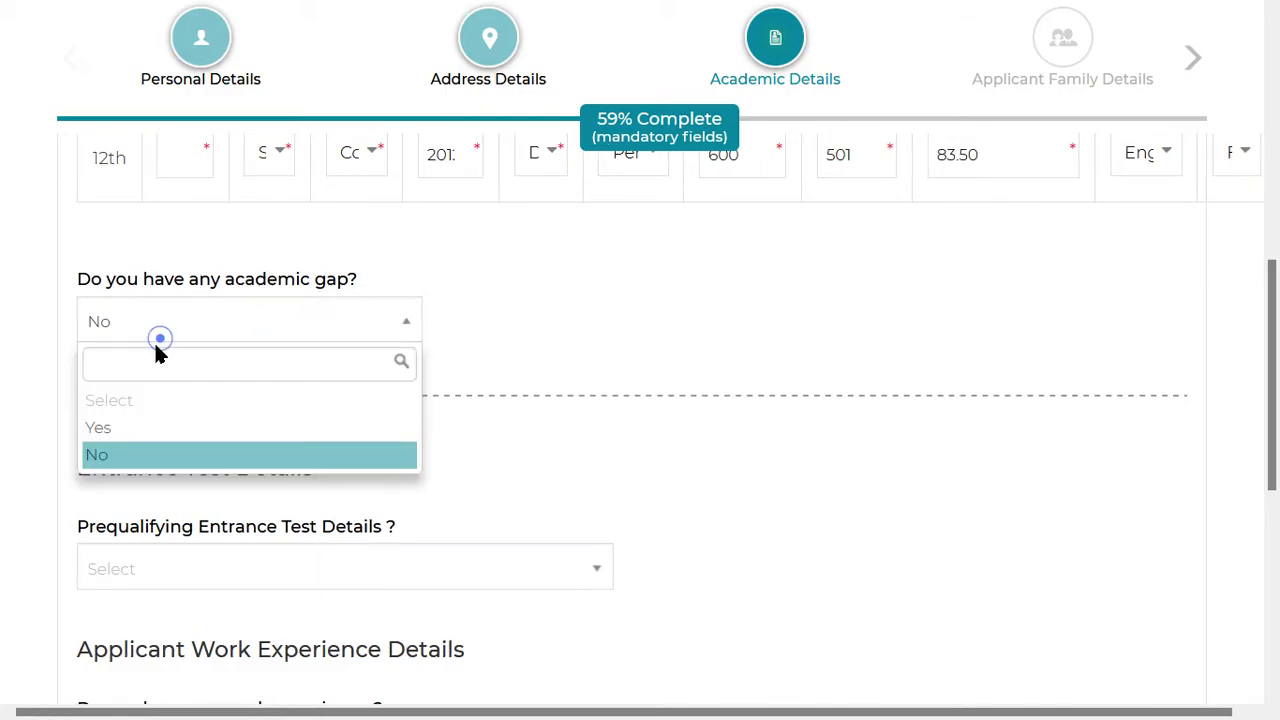
left_click(114, 431)
left_click(381, 410)
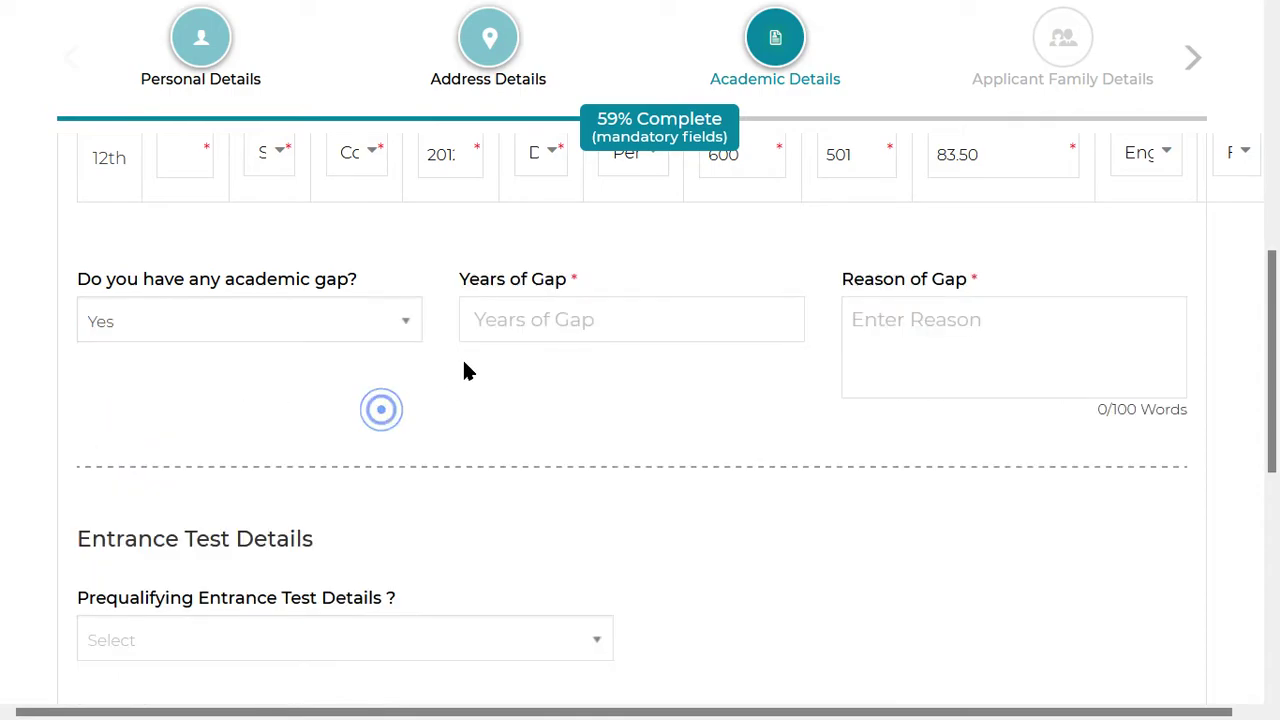
left_click(588, 333)
left_click(900, 323)
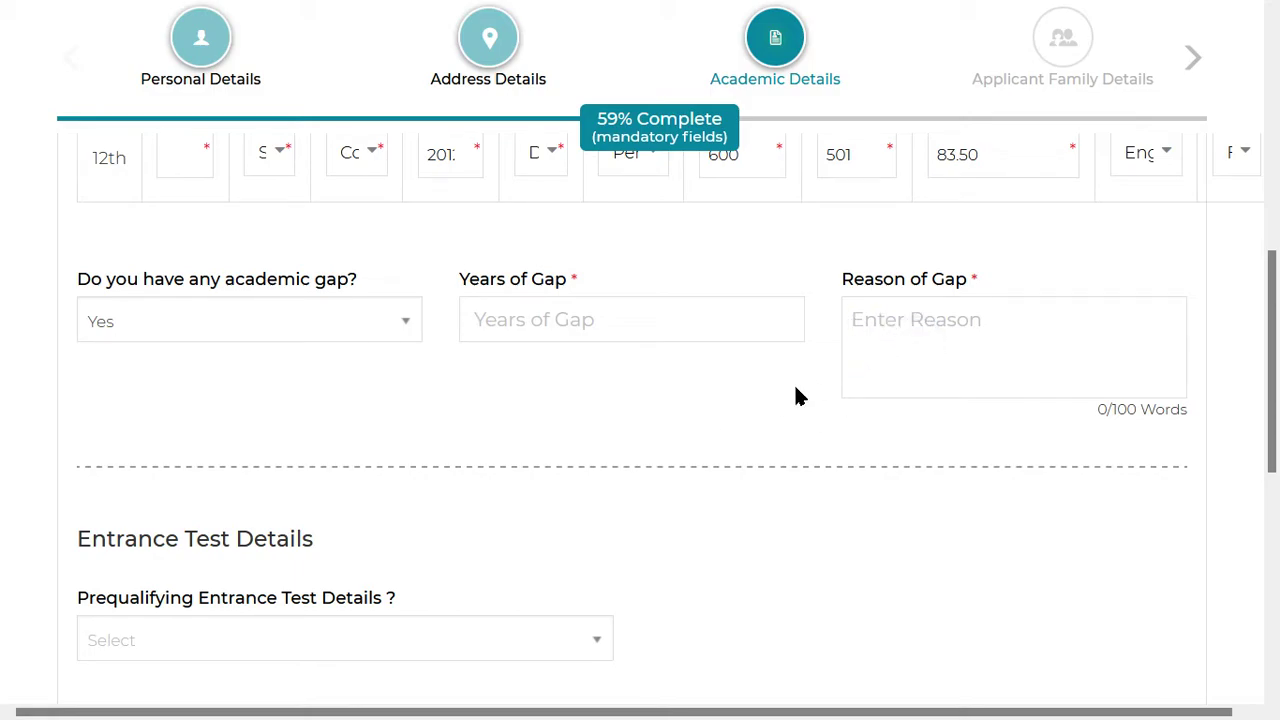
left_click(903, 349)
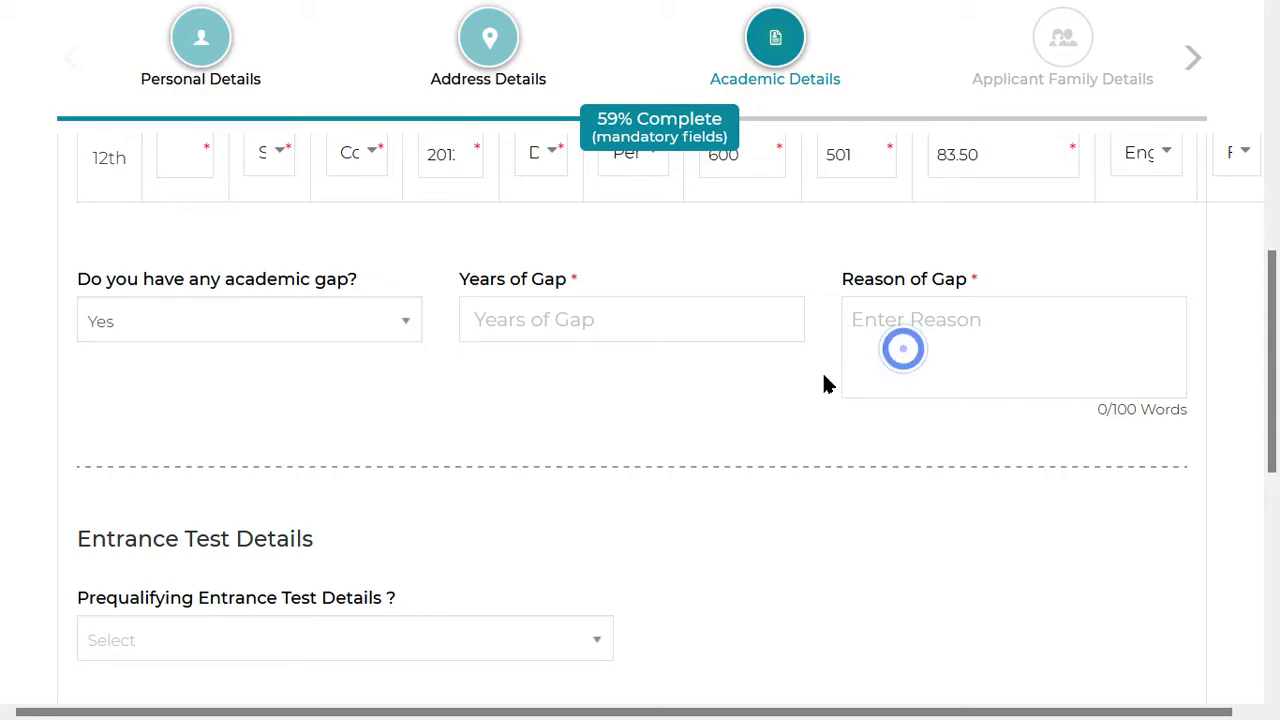
Step: Set the academic gap answer back to No
left_click(180, 318)
left_click(137, 455)
left_click(297, 412)
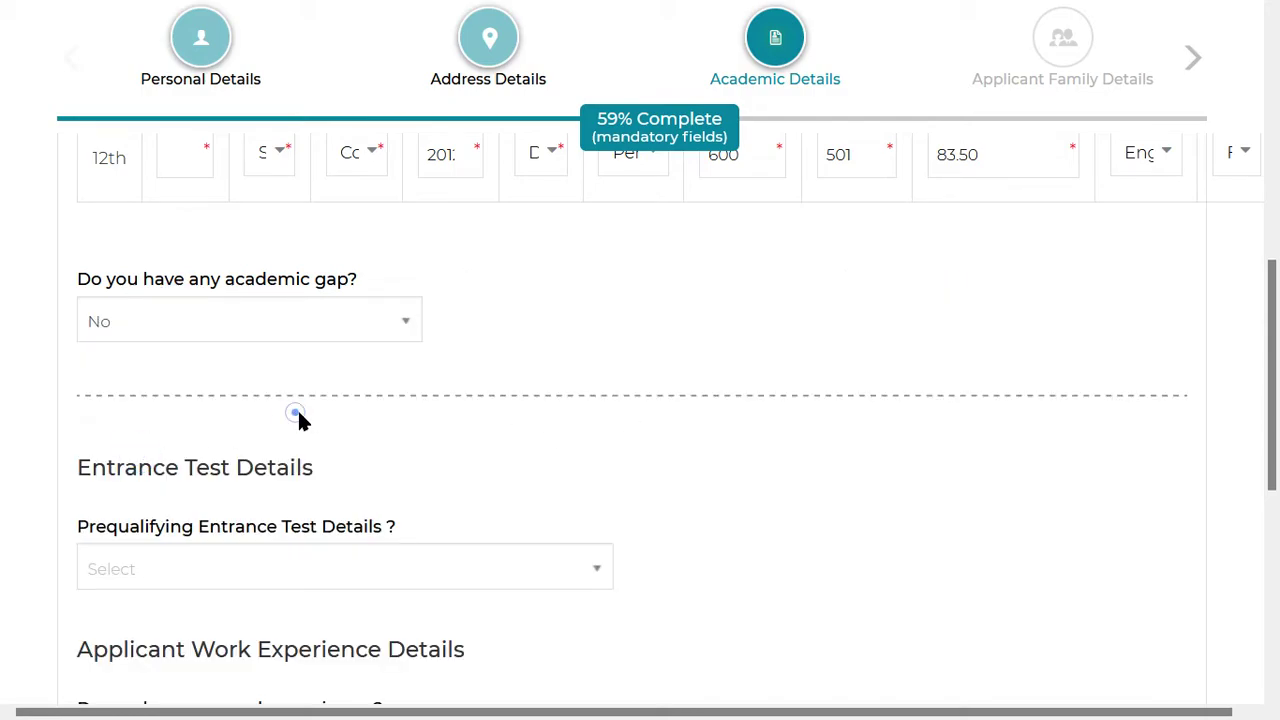
Step: Answer Yes to the Prequalifying Entrance Test Details question
scroll(297, 412, "down", 3)
triple_click(104, 186)
left_click(109, 262)
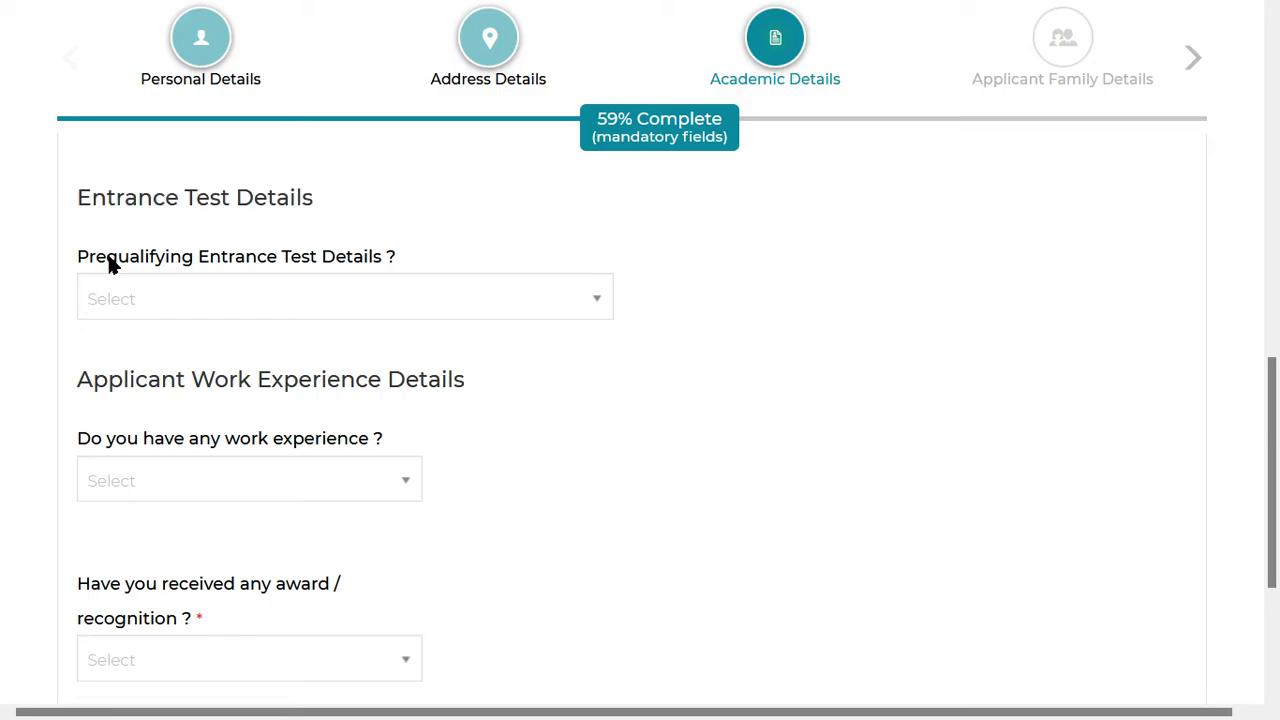
left_click_drag(109, 262, 281, 262)
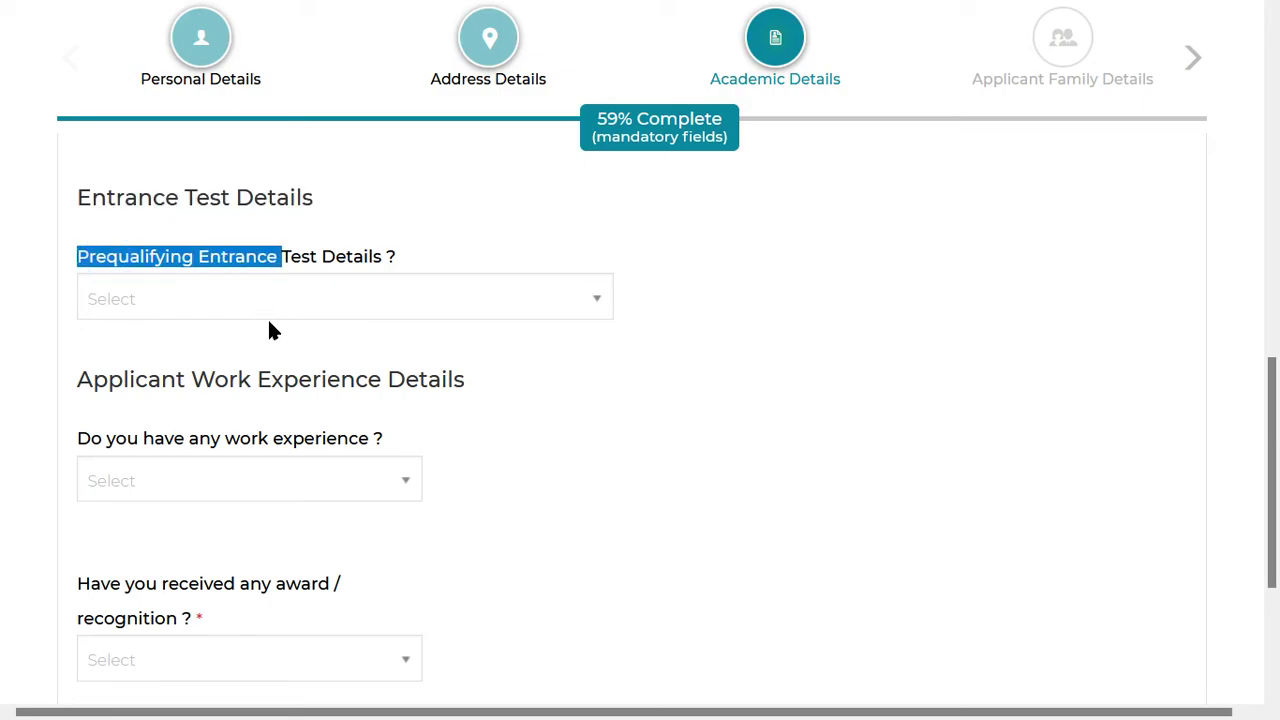
left_click(324, 310)
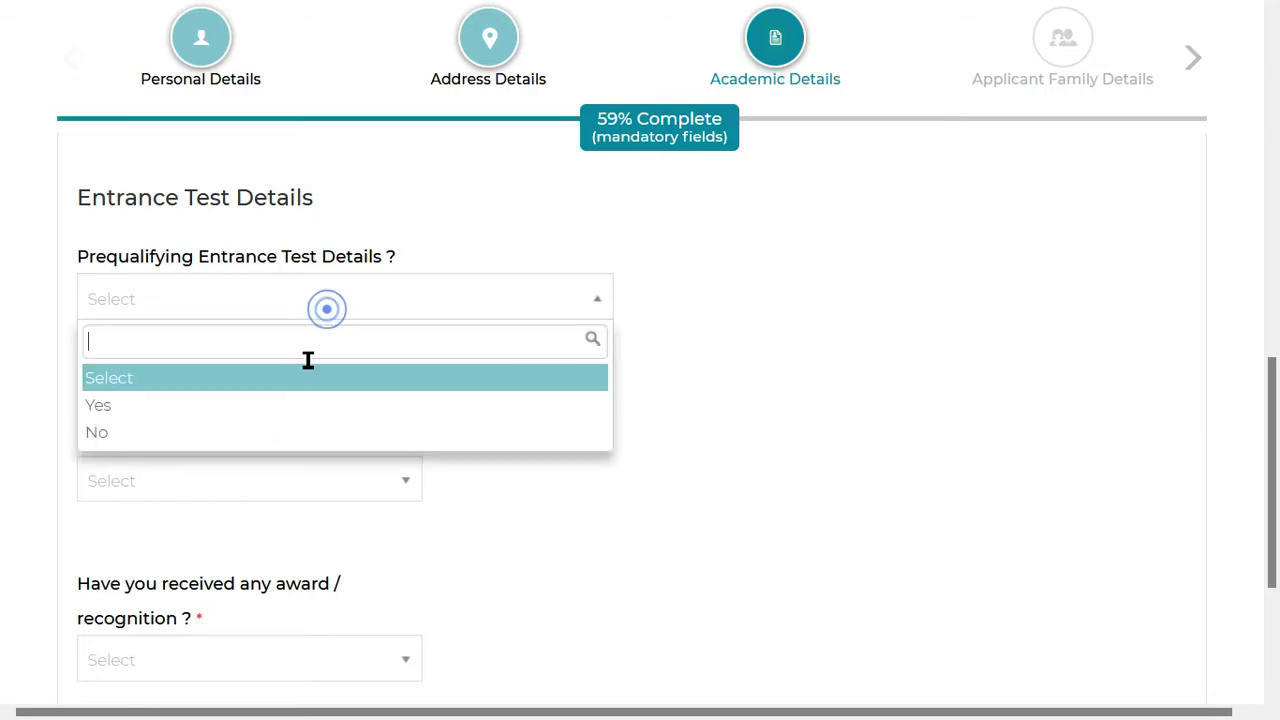
left_click(129, 408)
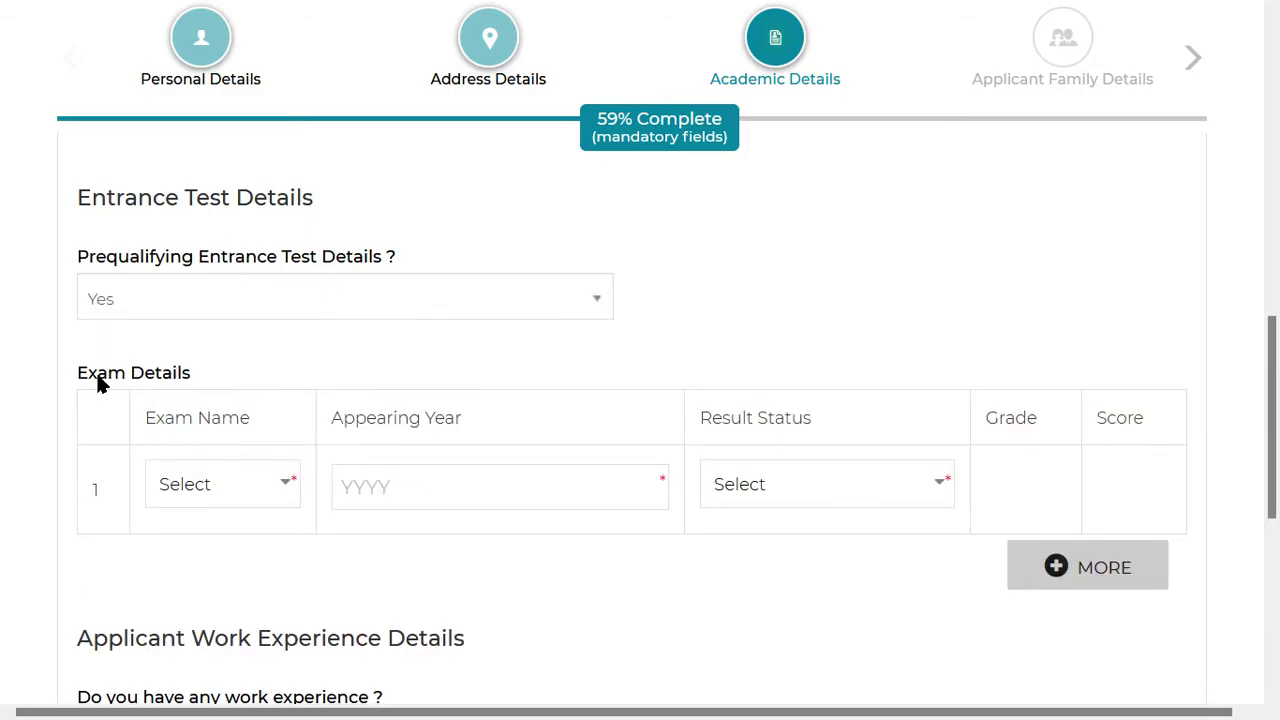
Step: Examine the exam name, appearing year and result status choices in the Exam Details table
left_click_drag(98, 380, 207, 375)
left_click_drag(143, 415, 250, 417)
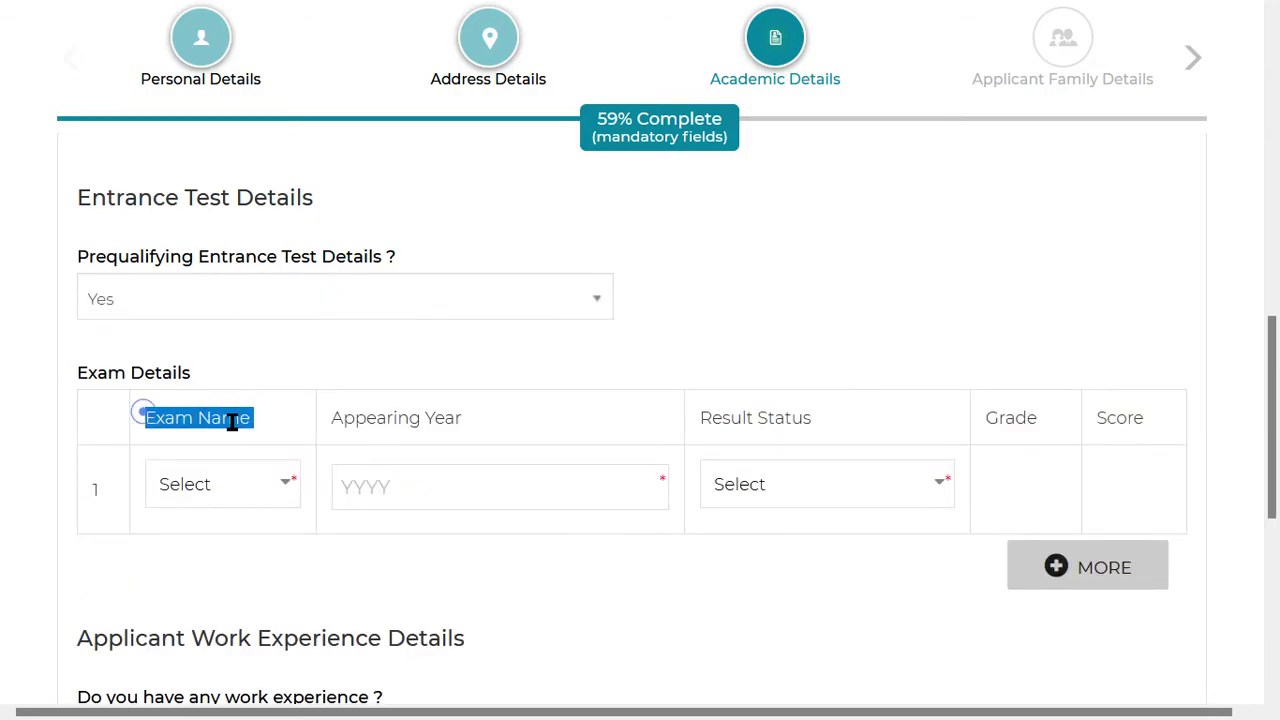
left_click(228, 484)
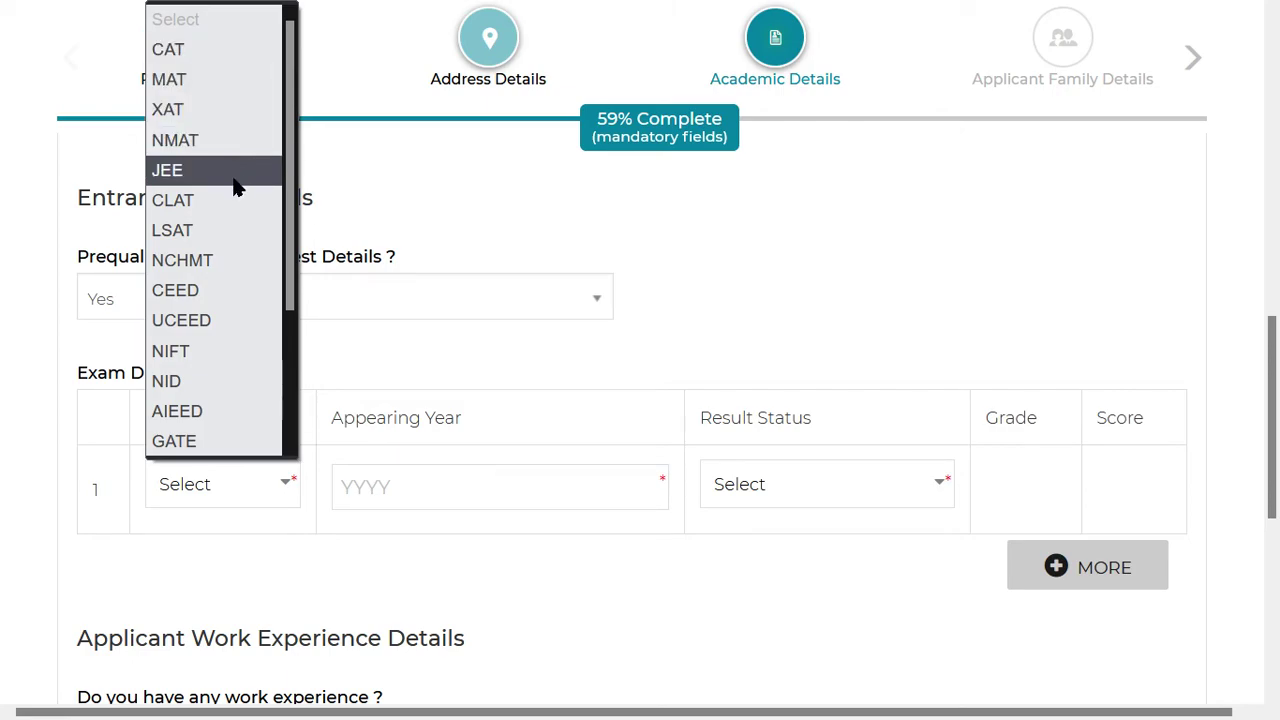
left_click(445, 290)
left_click(370, 502)
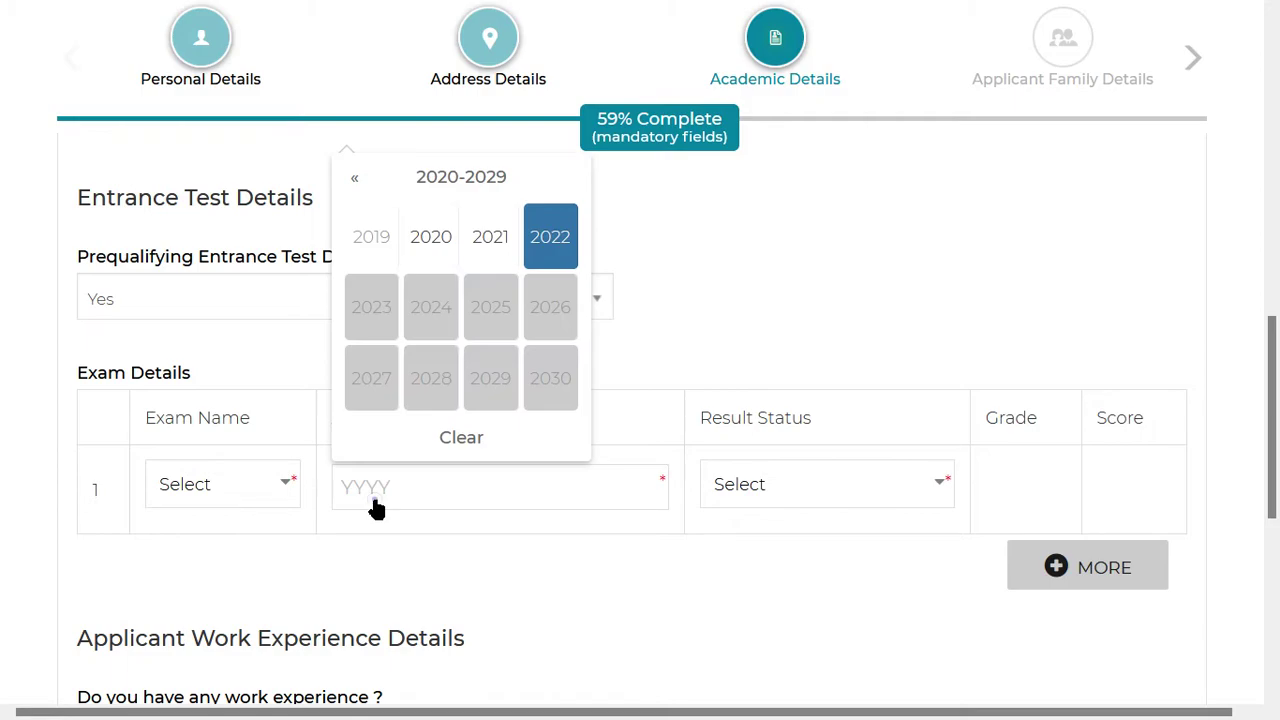
left_click(351, 175)
left_click(351, 175)
left_click(351, 175)
left_click(727, 254)
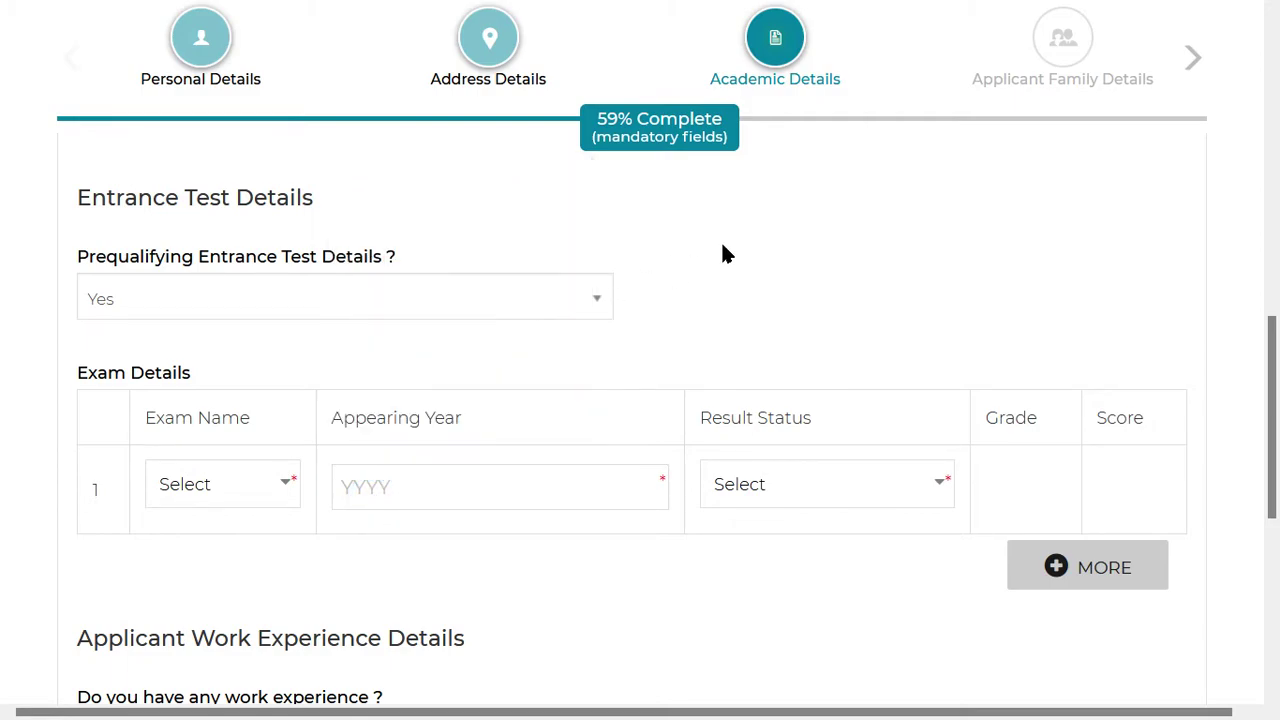
left_click(790, 484)
left_click(791, 485)
Step: Change the Prequalifying Entrance Test Details answer to No
scroll(938, 558, "down", 2)
scroll(634, 500, "up", 1)
scroll(360, 470, "up", 1)
left_click(100, 299)
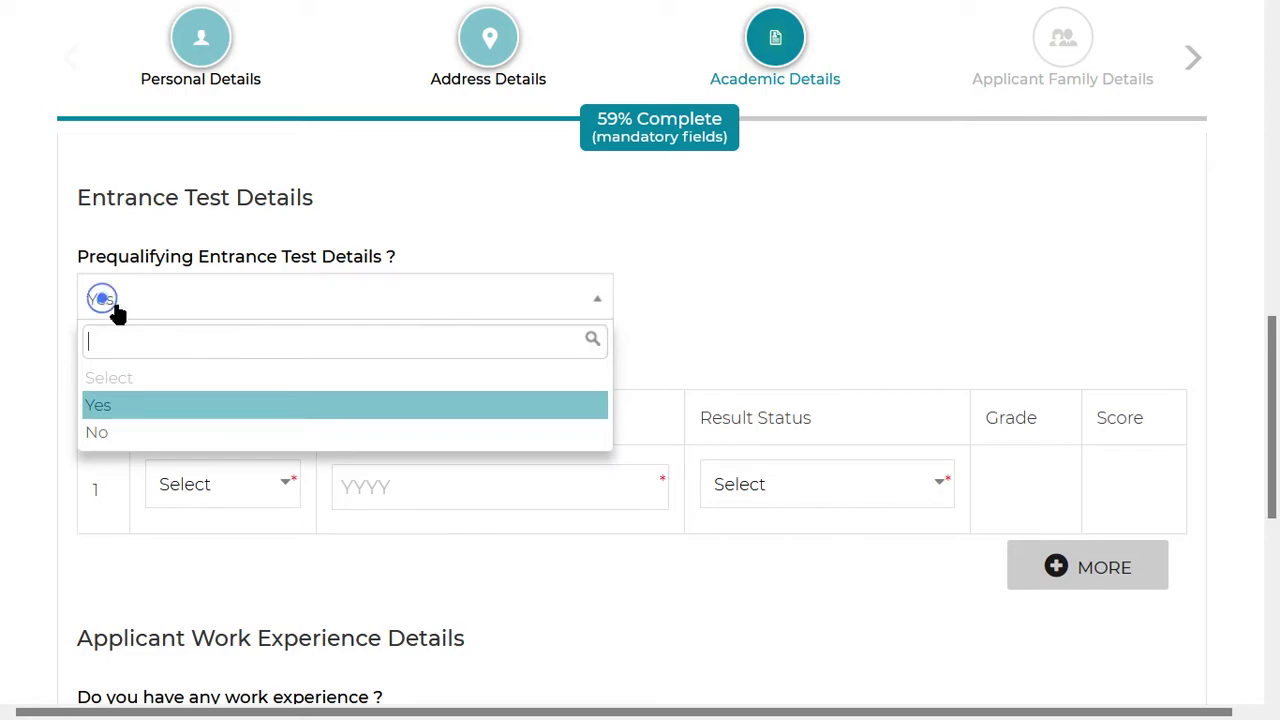
left_click(205, 432)
left_click(686, 296)
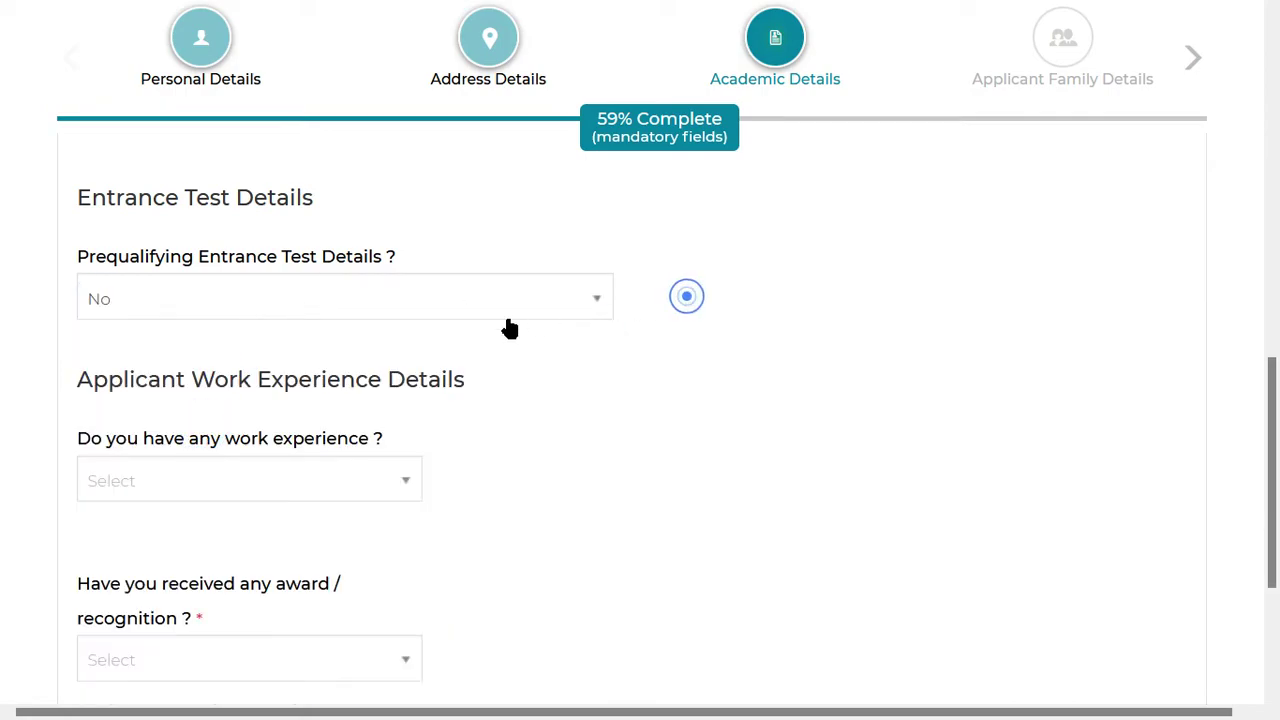
Step: Answer Yes to the question about having any work experience
scroll(350, 352, "down", 1)
left_click_drag(123, 256, 466, 256)
left_click(416, 258)
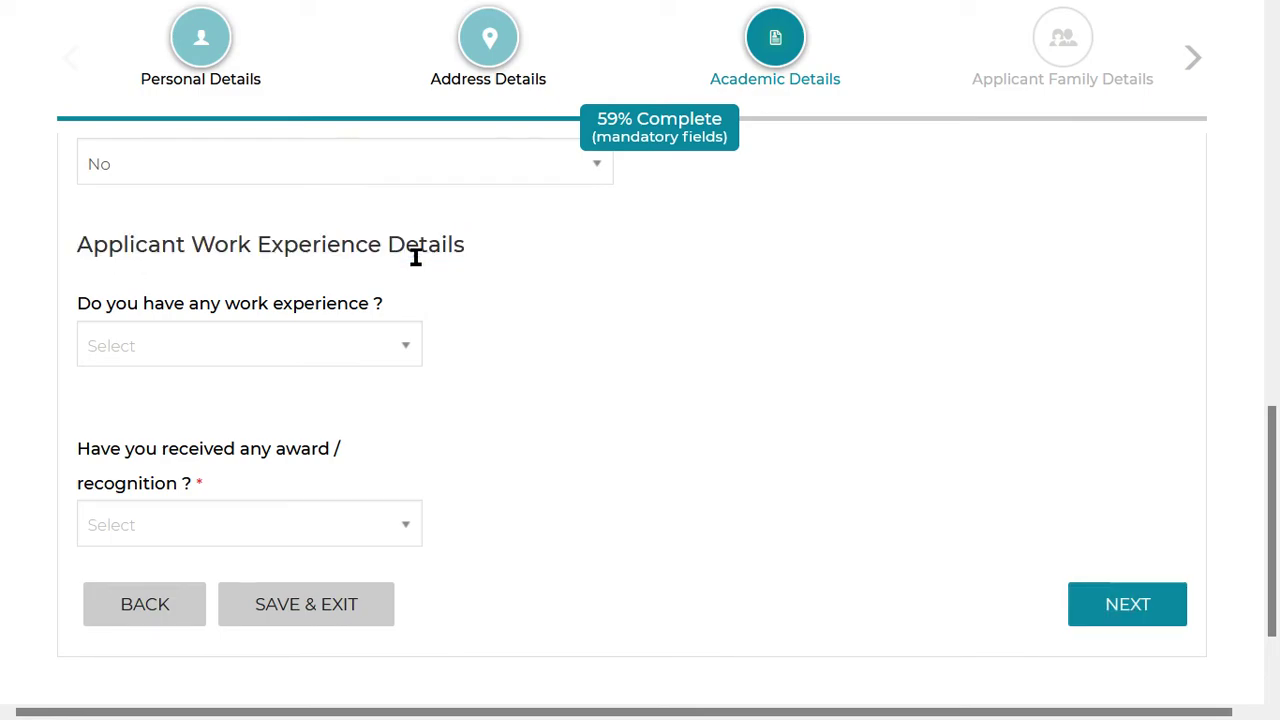
triple_click(86, 306)
left_click(236, 350)
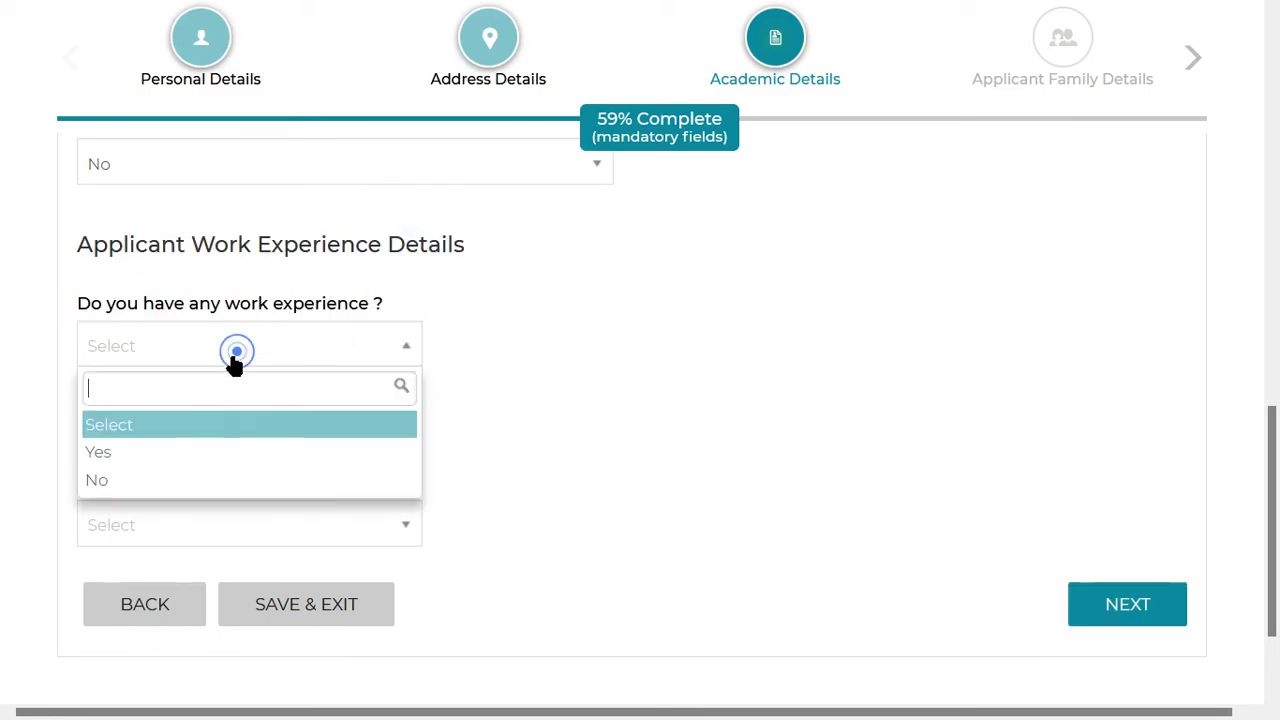
left_click(166, 451)
Step: Examine the Designation and Organisation Name fields in the Work Experience Details table
scroll(334, 397, "down", 3)
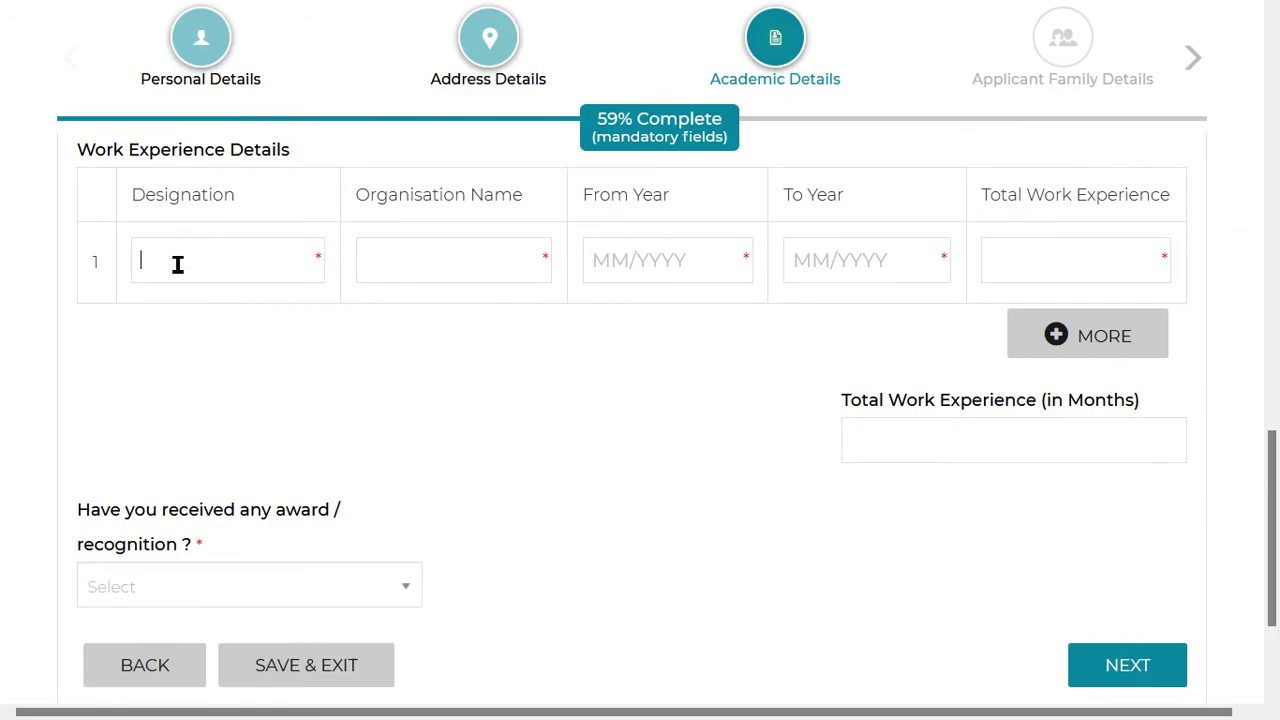
left_click(441, 261)
scroll(610, 385, "up", 1)
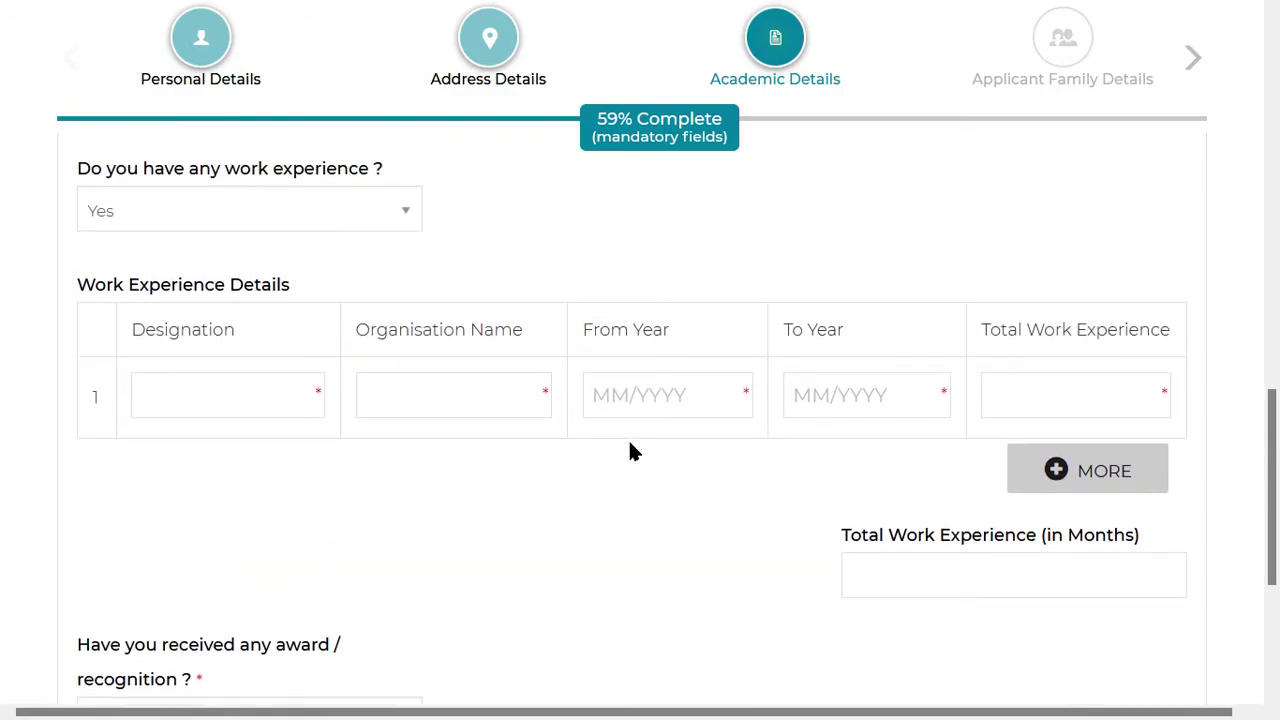
left_click(202, 402)
left_click(390, 390)
left_click(520, 465)
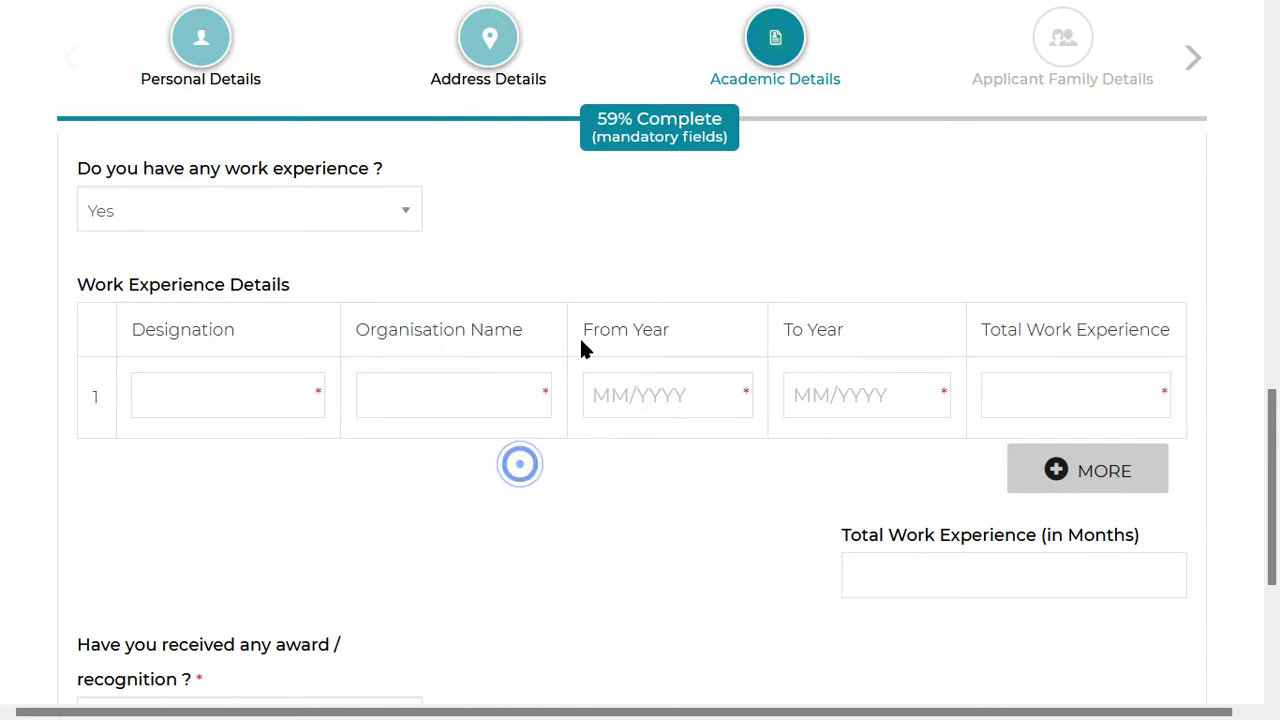
triple_click(582, 332)
left_click(391, 410)
left_click(450, 527)
left_click(220, 402)
left_click(220, 402)
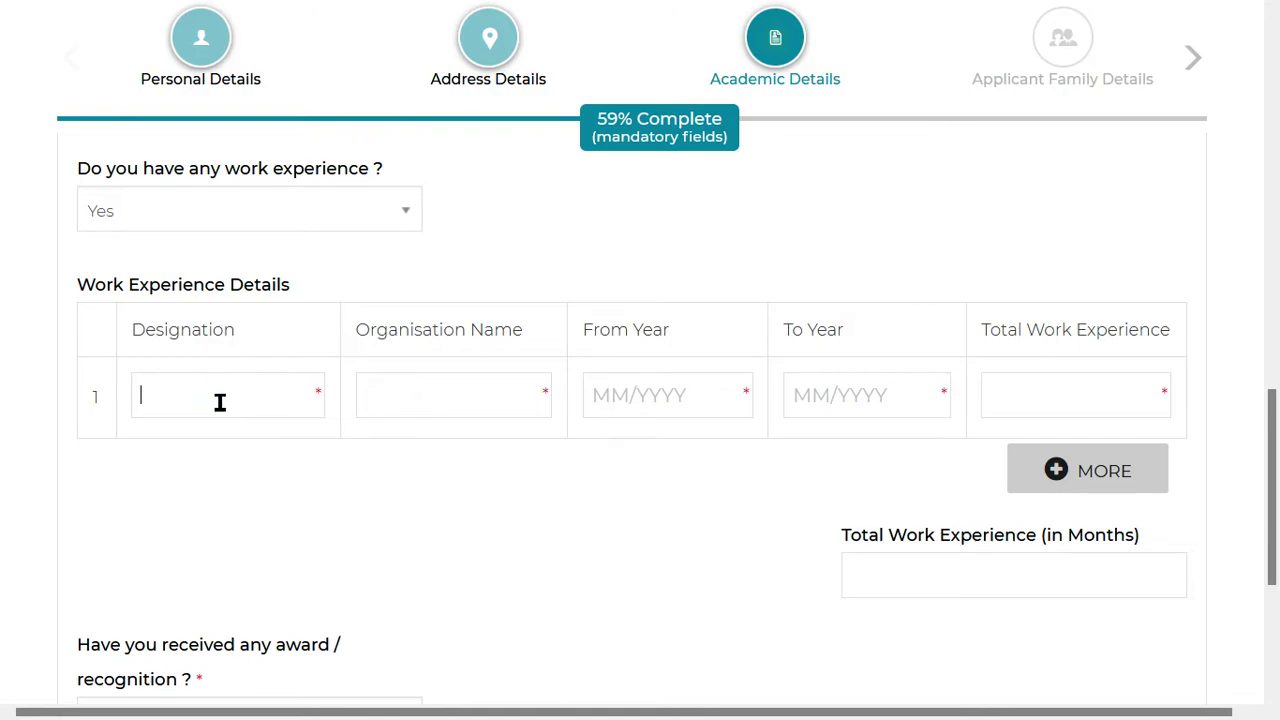
left_click(286, 406)
left_click(257, 394)
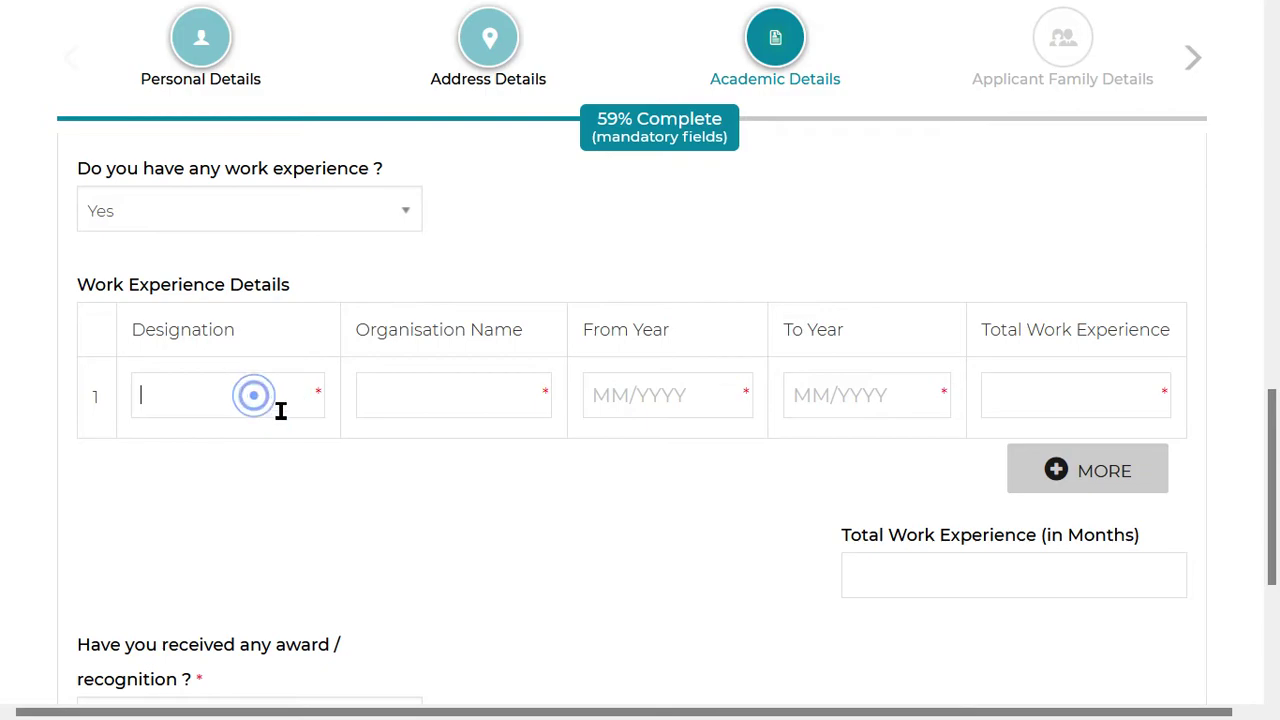
Step: Examine the From Year, To Year and Total Work Experience columns and the option for adding more work experience rows
left_click(215, 392)
left_click_drag(397, 333, 526, 351)
left_click(440, 394)
triple_click(623, 331)
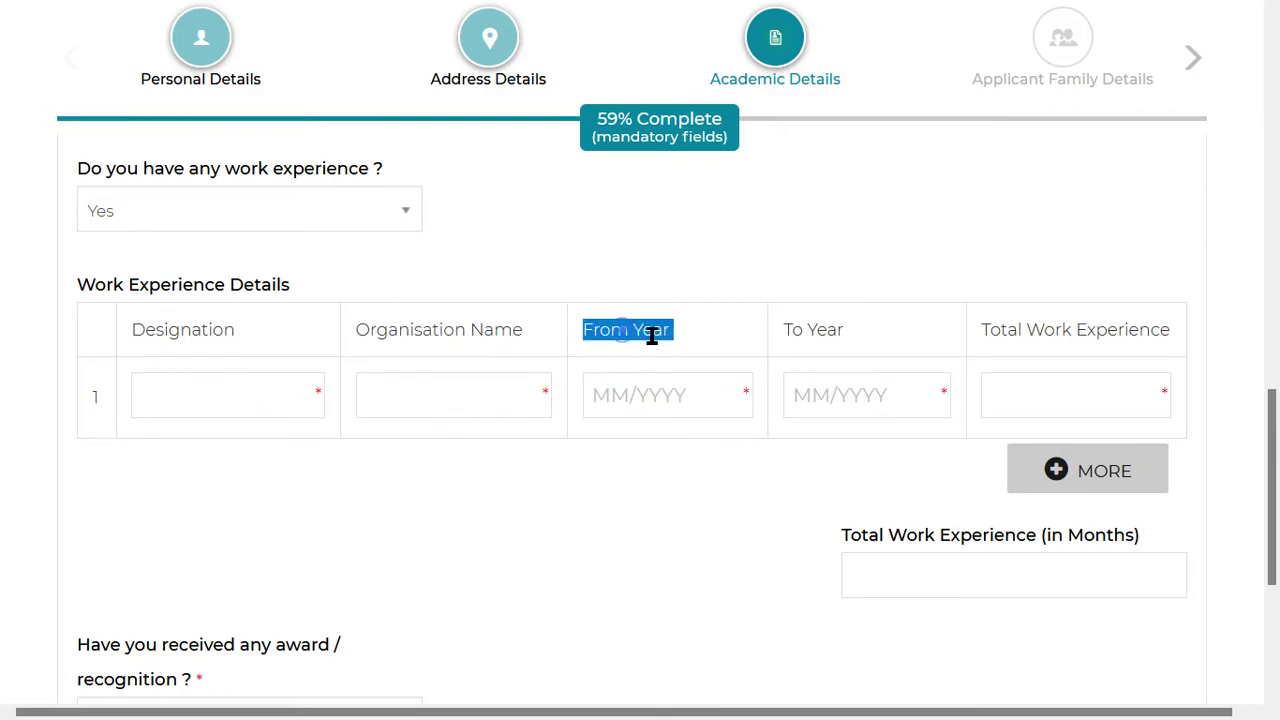
triple_click(796, 340)
left_click_drag(996, 344, 1158, 370)
left_click(1077, 393)
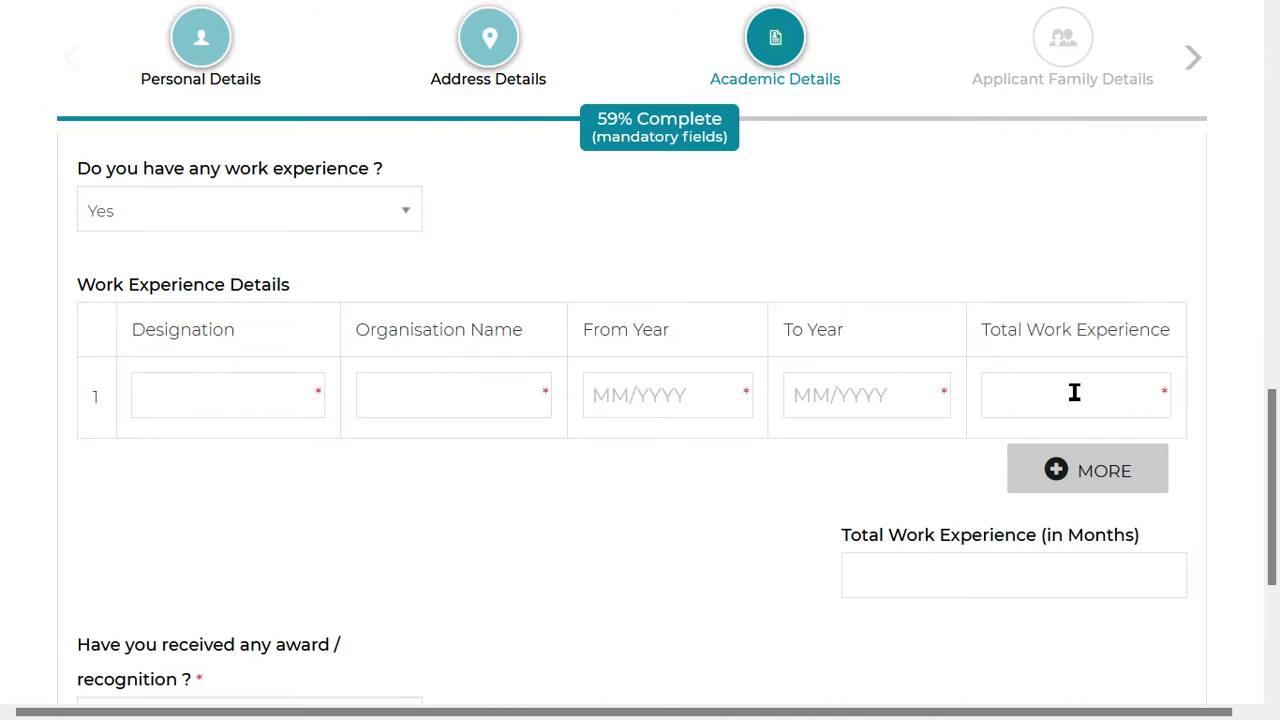
left_click(1038, 405)
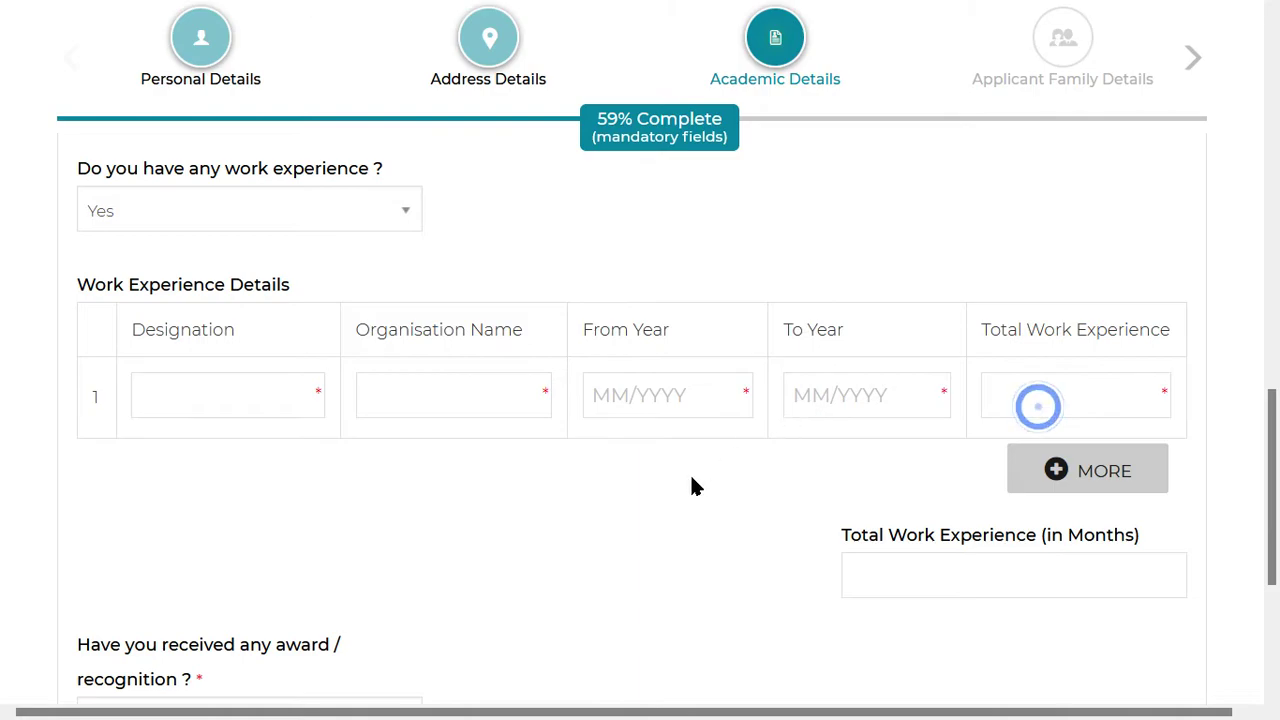
left_click(665, 394)
left_click(714, 506)
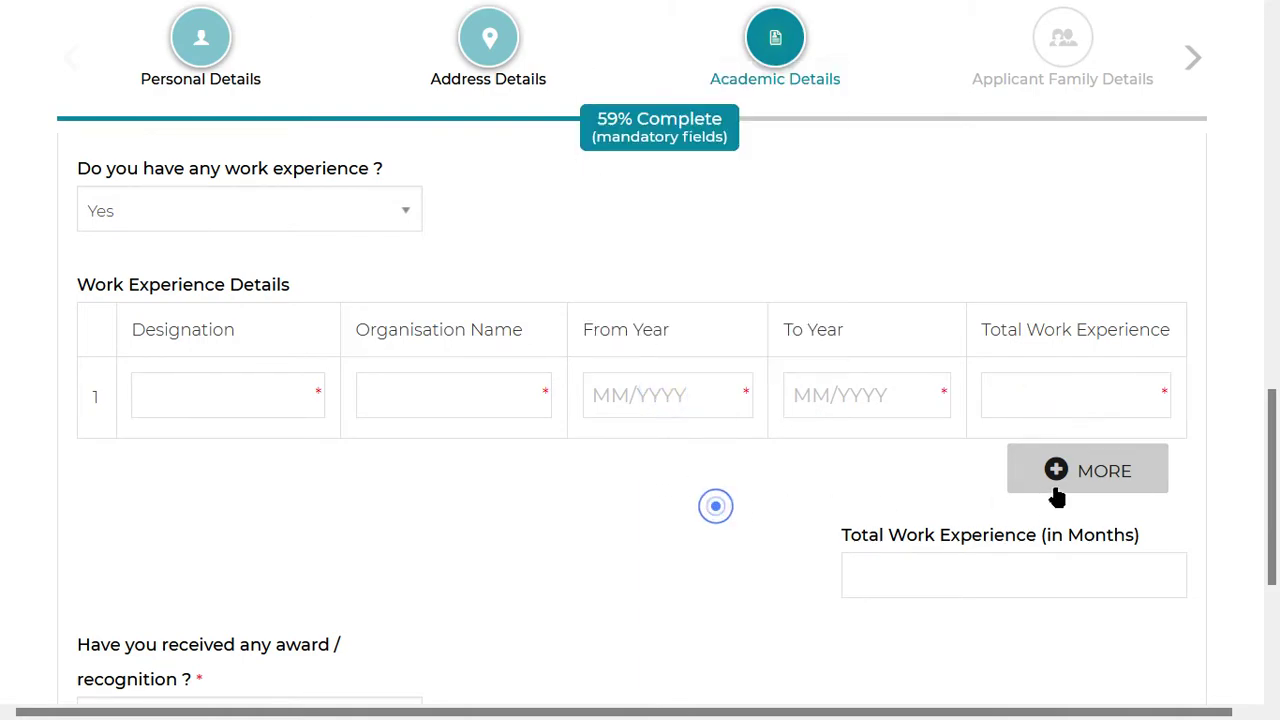
left_click(1082, 480)
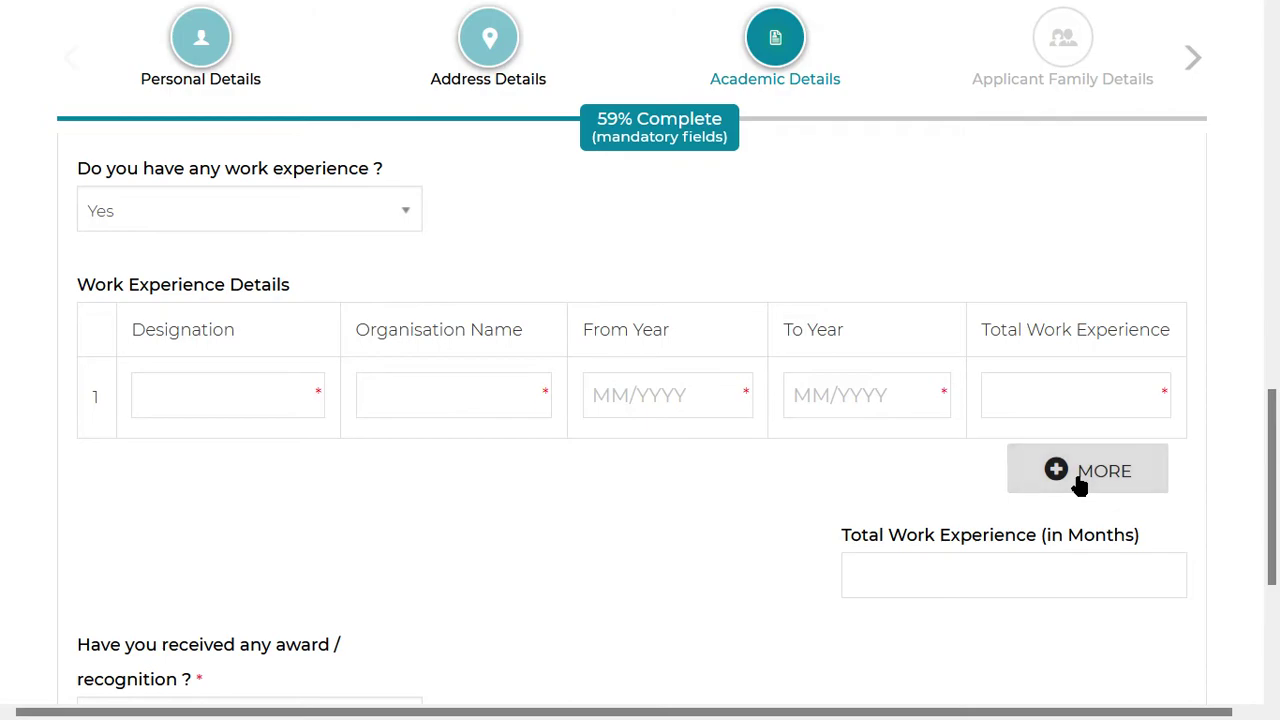
Step: Answer Yes to the question about having received any award or recognition
scroll(824, 455, "down", 3)
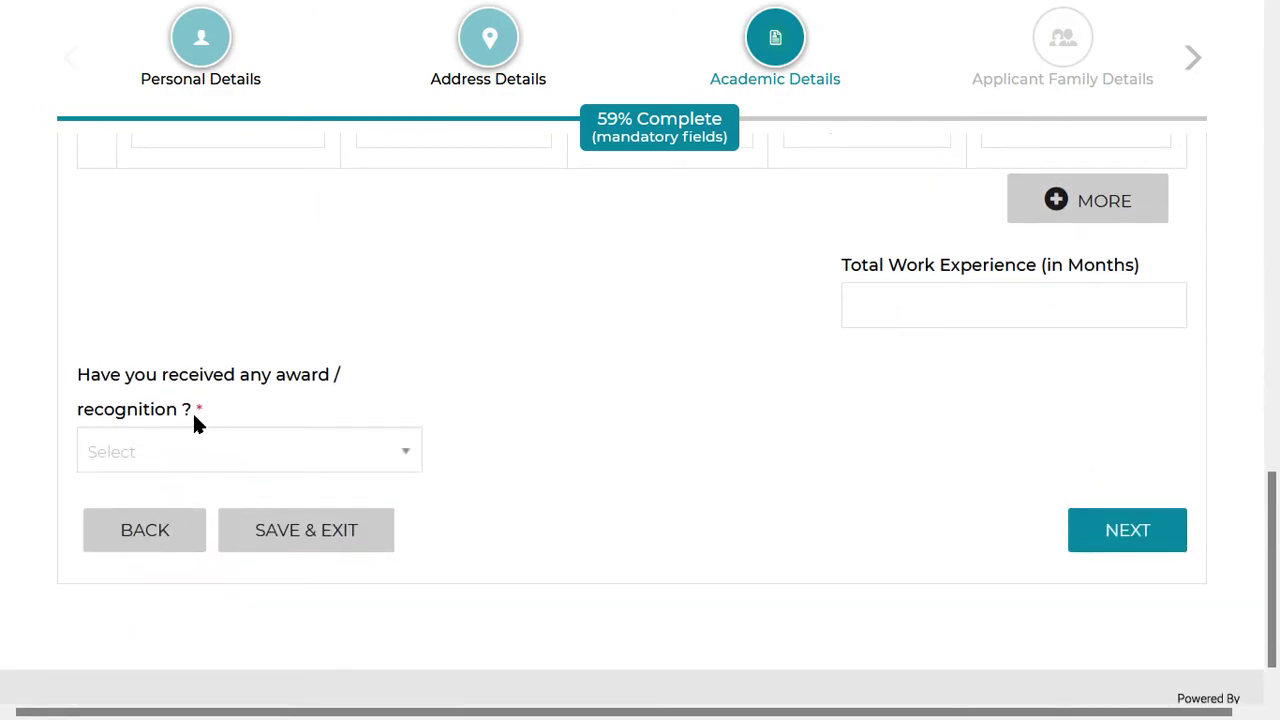
left_click(253, 463)
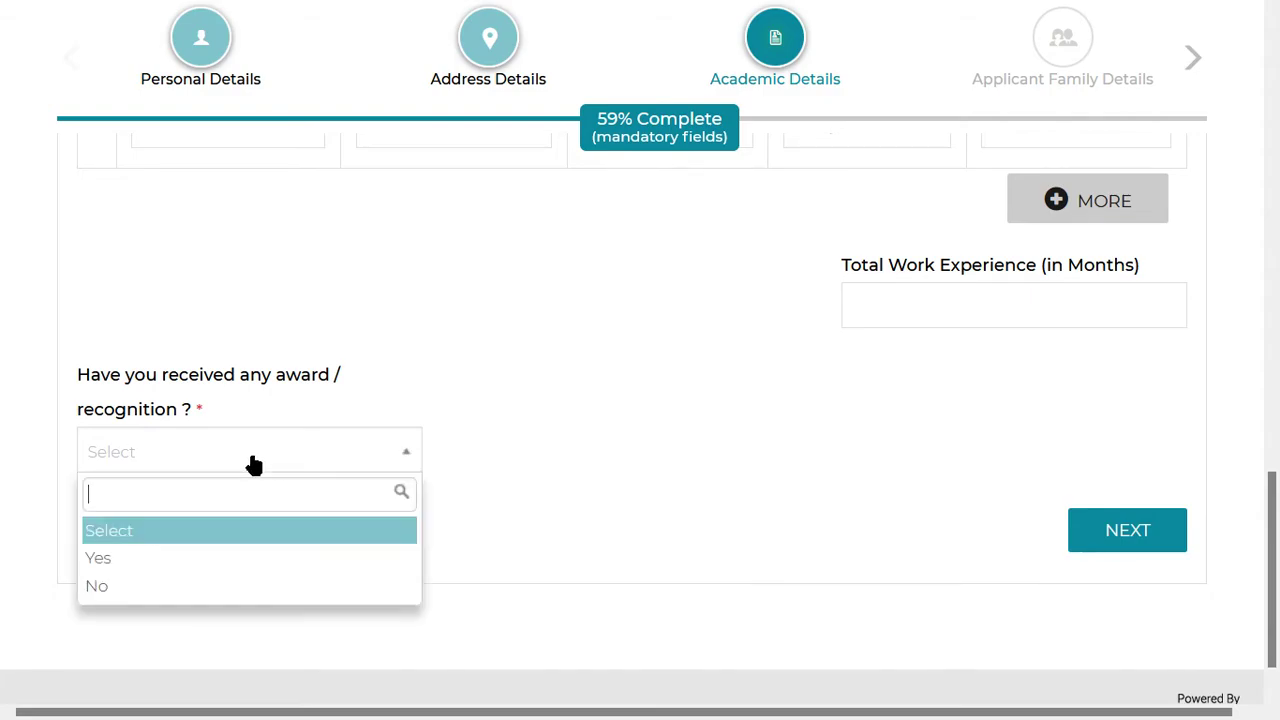
left_click(201, 564)
scroll(307, 528, "down", 1)
scroll(307, 520, "down", 2)
Step: Set the award level to State in row 1 and School in row 2 of Awards / Recognitions Details
double_click(160, 311)
left_click(160, 389)
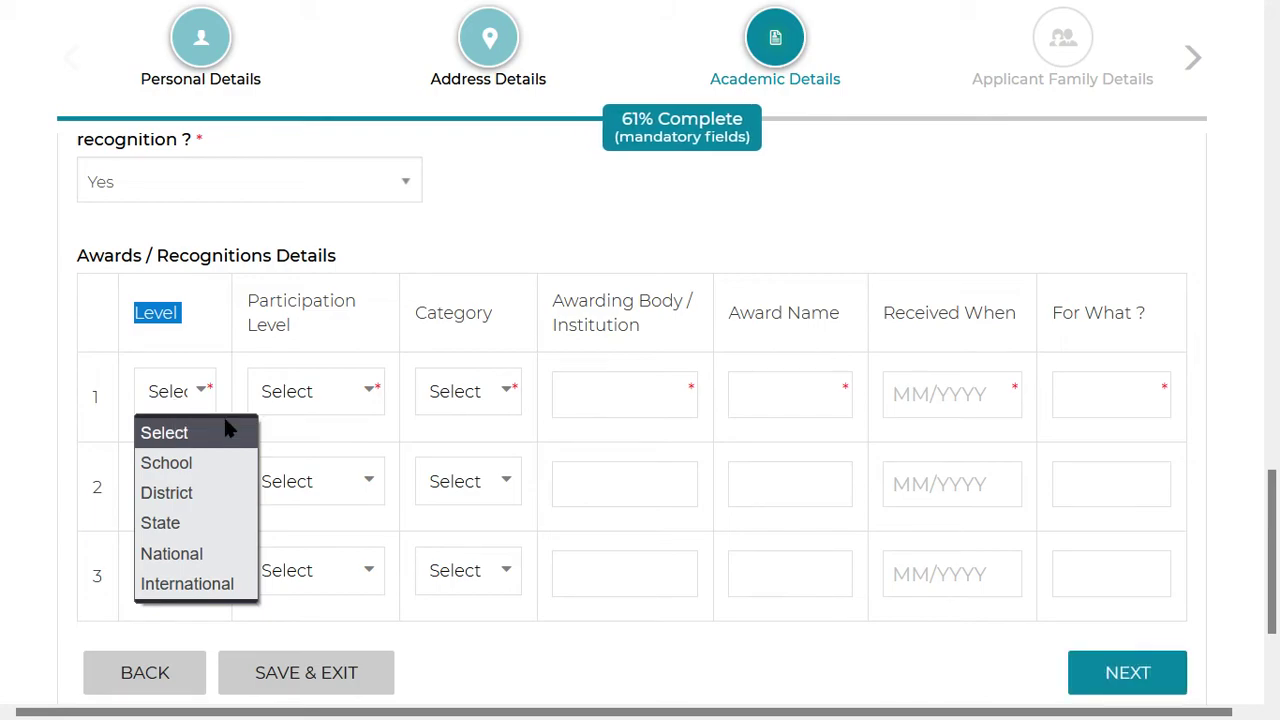
left_click(221, 520)
left_click(194, 476)
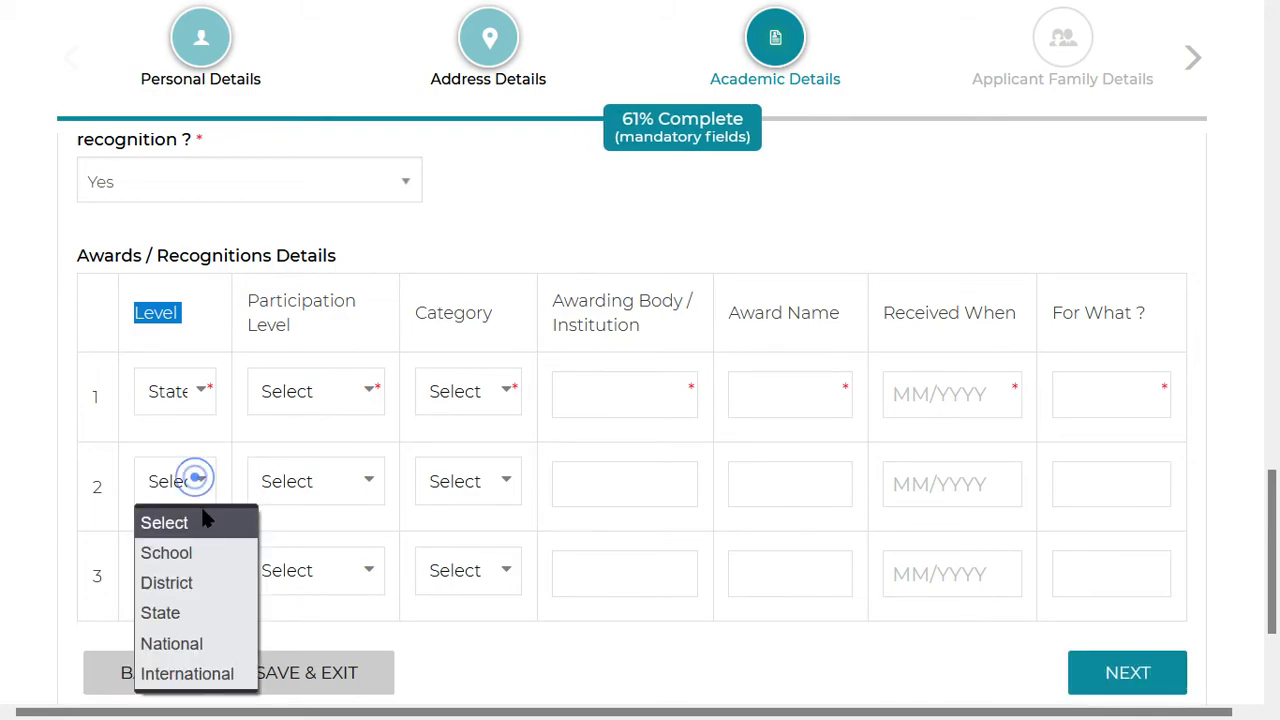
left_click(188, 563)
Step: Set the first award's participation level to Winner and its category to Sports
left_click(293, 392)
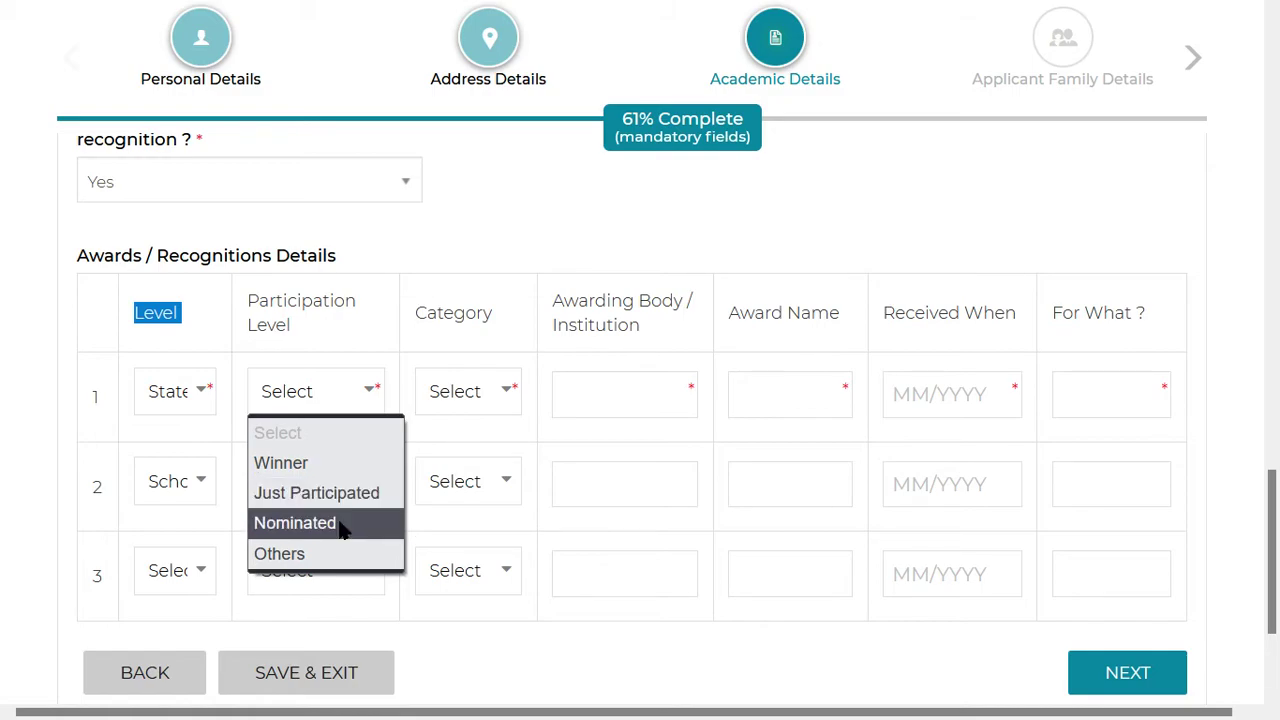
left_click(312, 466)
double_click(447, 315)
left_click(468, 398)
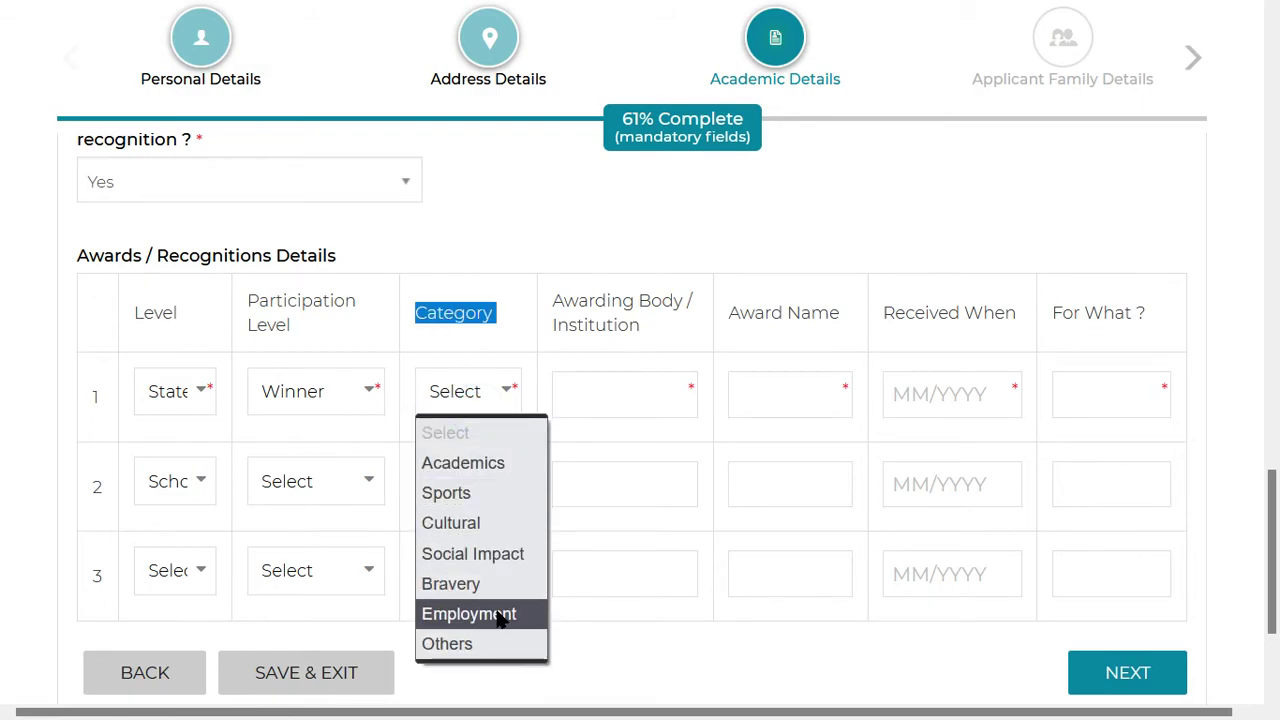
left_click(470, 493)
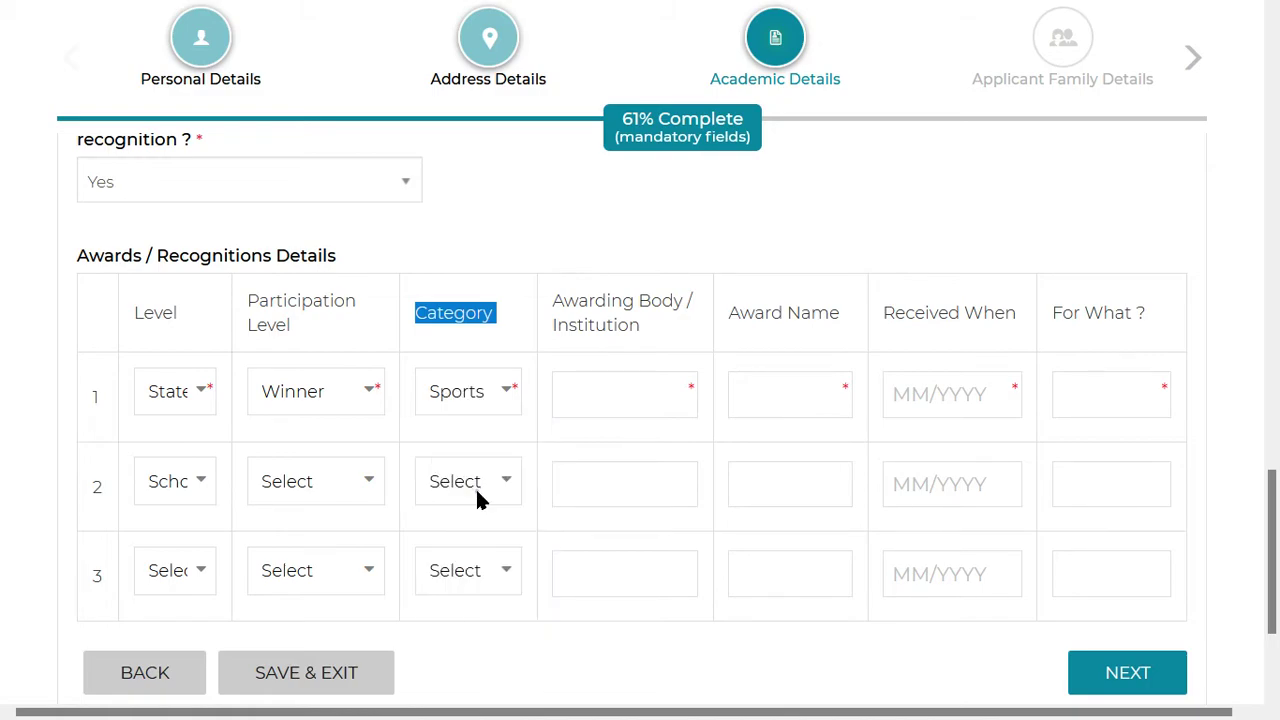
Step: Examine the first award's Awarding Body / Institution, Award Name, Received When and For What fields
double_click(614, 300)
left_click(623, 397)
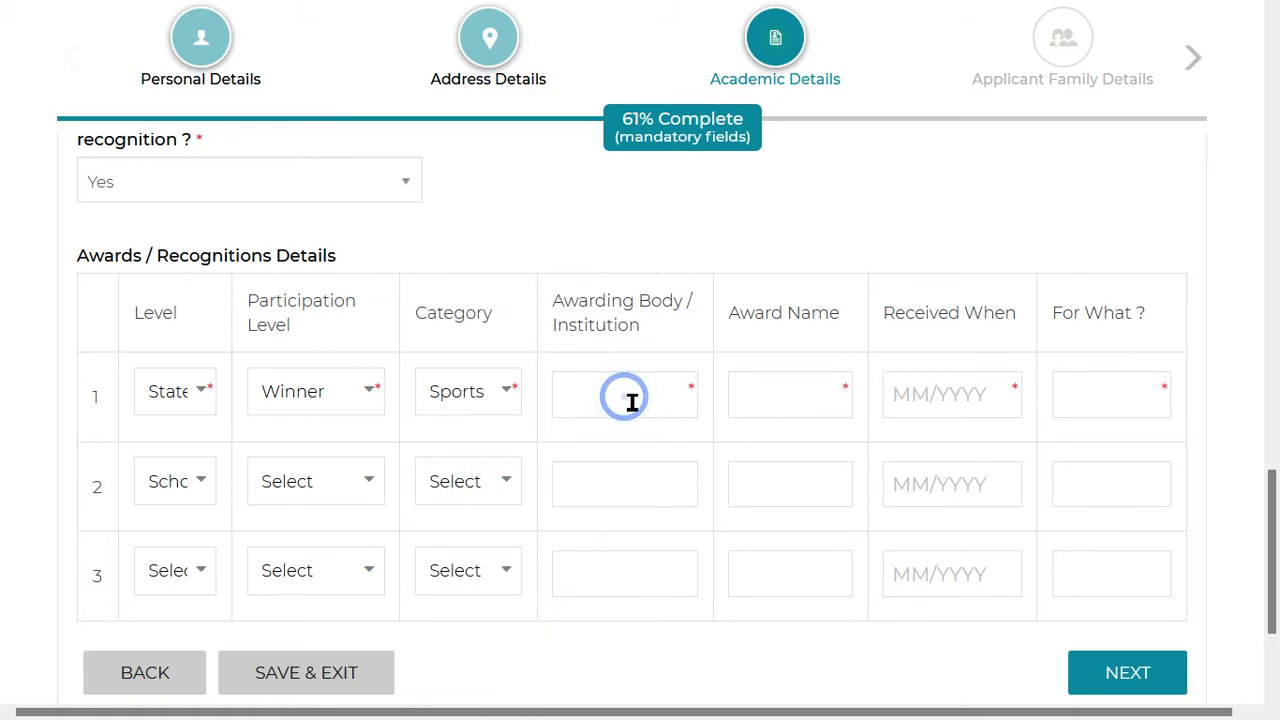
left_click(641, 405)
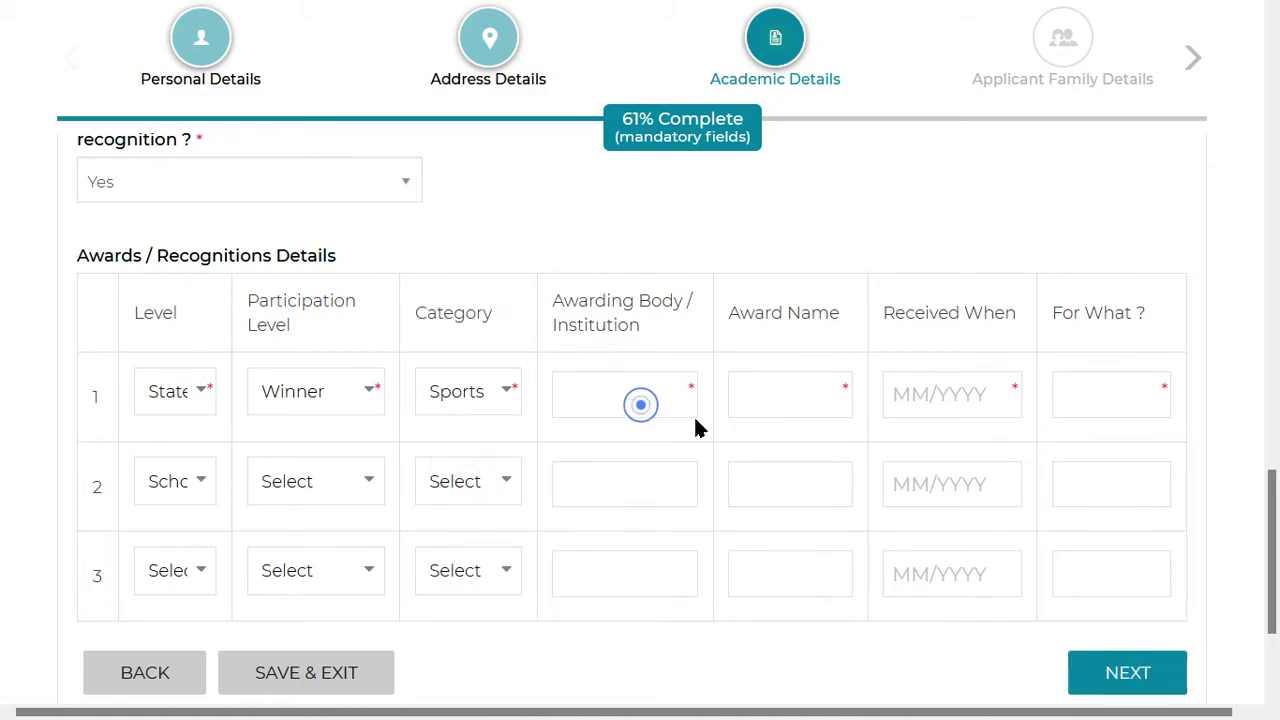
left_click(786, 404)
left_click(953, 406)
left_click(1108, 399)
left_click(1112, 399)
left_click(1111, 399)
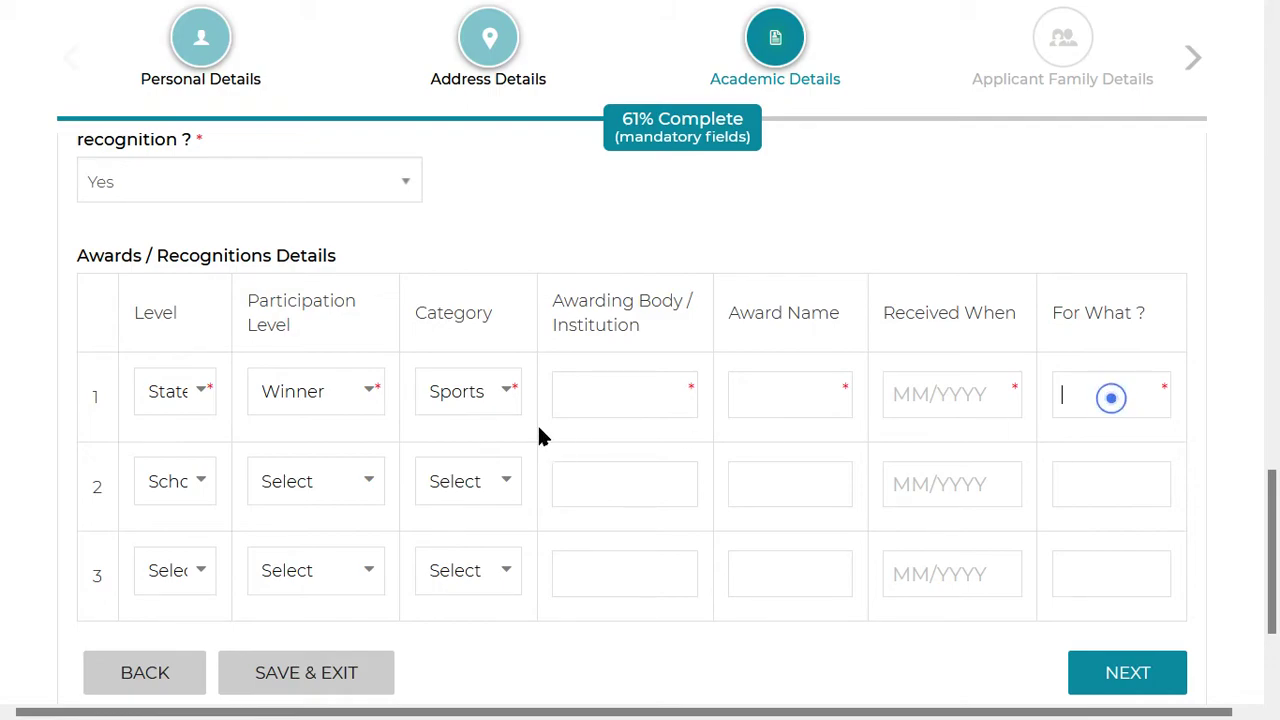
Step: Change the award / recognition answer to No and continue to the Applicant Family Details page
scroll(320, 491, "down", 2)
scroll(294, 486, "up", 3)
left_click_drag(110, 313, 329, 320)
scroll(346, 351, "down", 3)
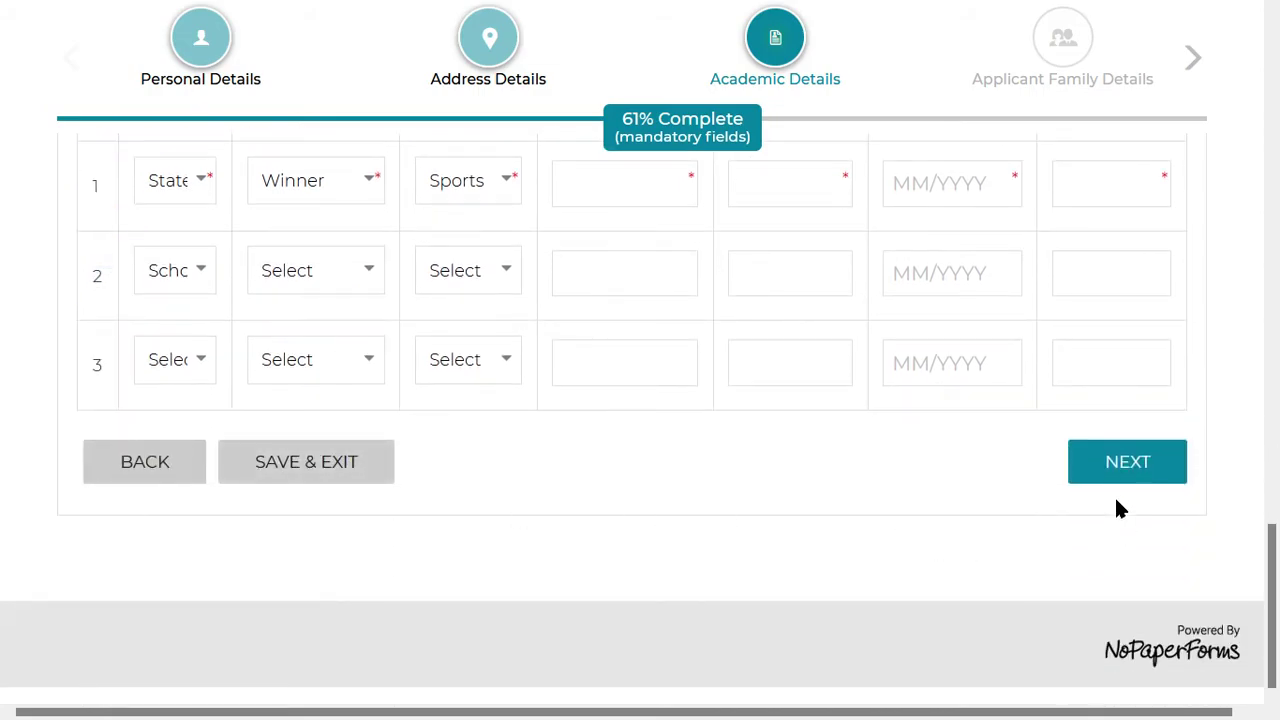
scroll(363, 543, "up", 3)
left_click(155, 512)
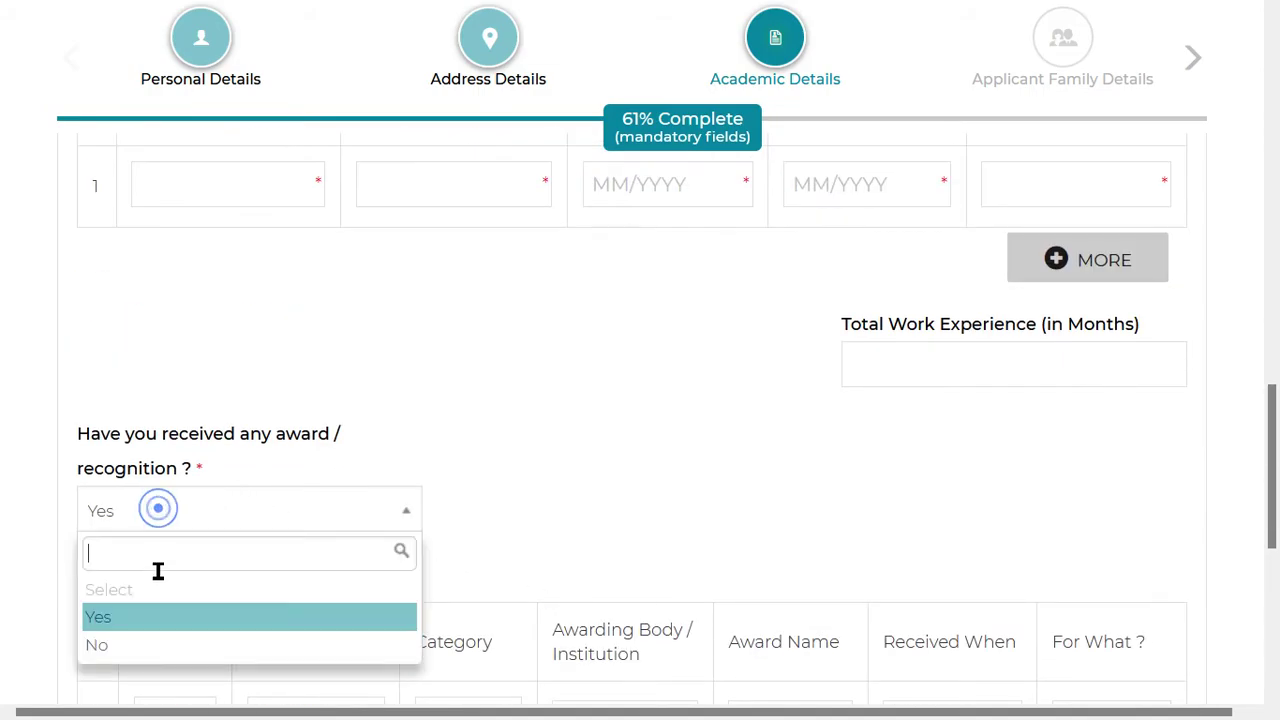
left_click(150, 645)
left_click(1110, 466)
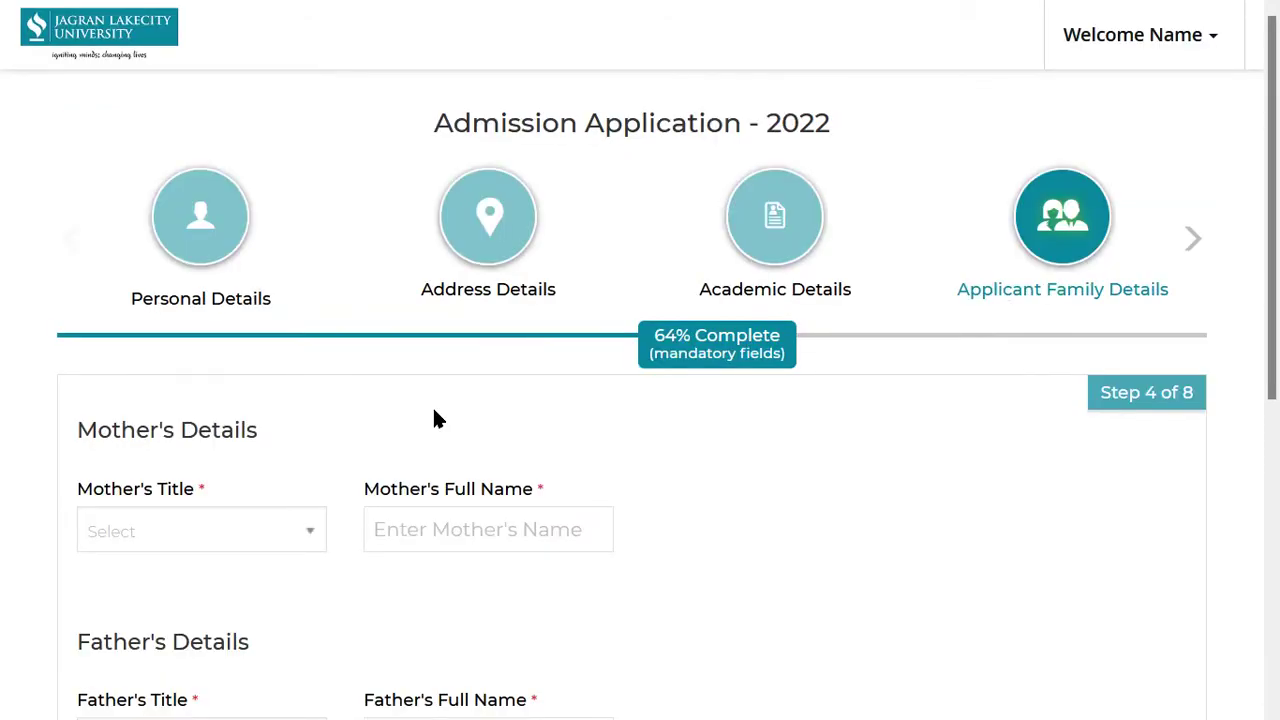
Step: Set the mother's title to Mrs. in Mother's Details
scroll(434, 420, "down", 4)
scroll(434, 420, "up", 4)
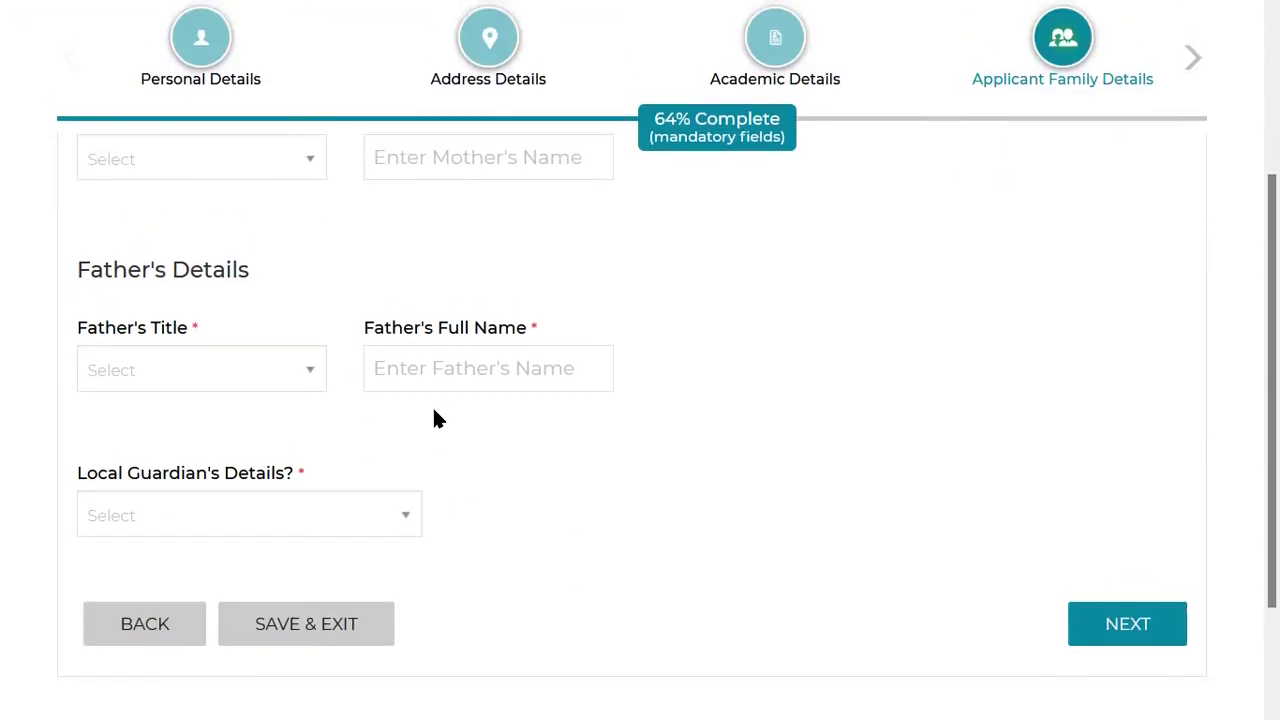
left_click(171, 529)
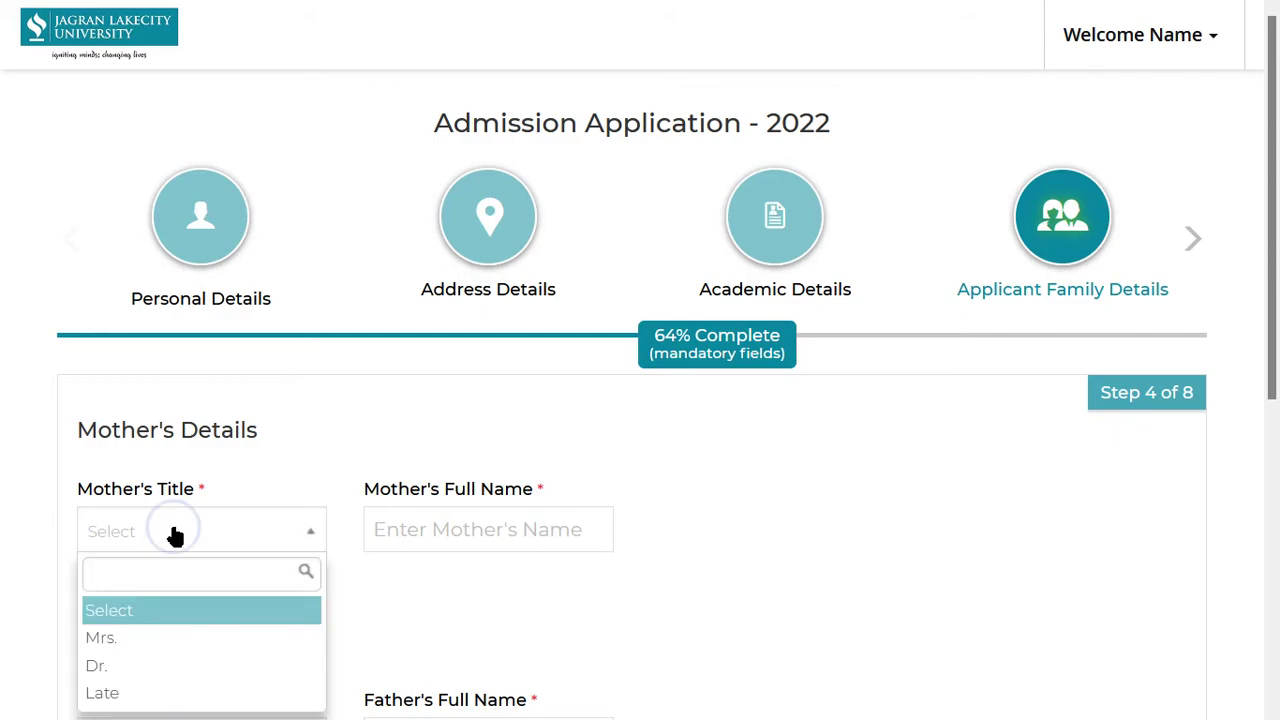
scroll(175, 537, "down", 1)
left_click(132, 503)
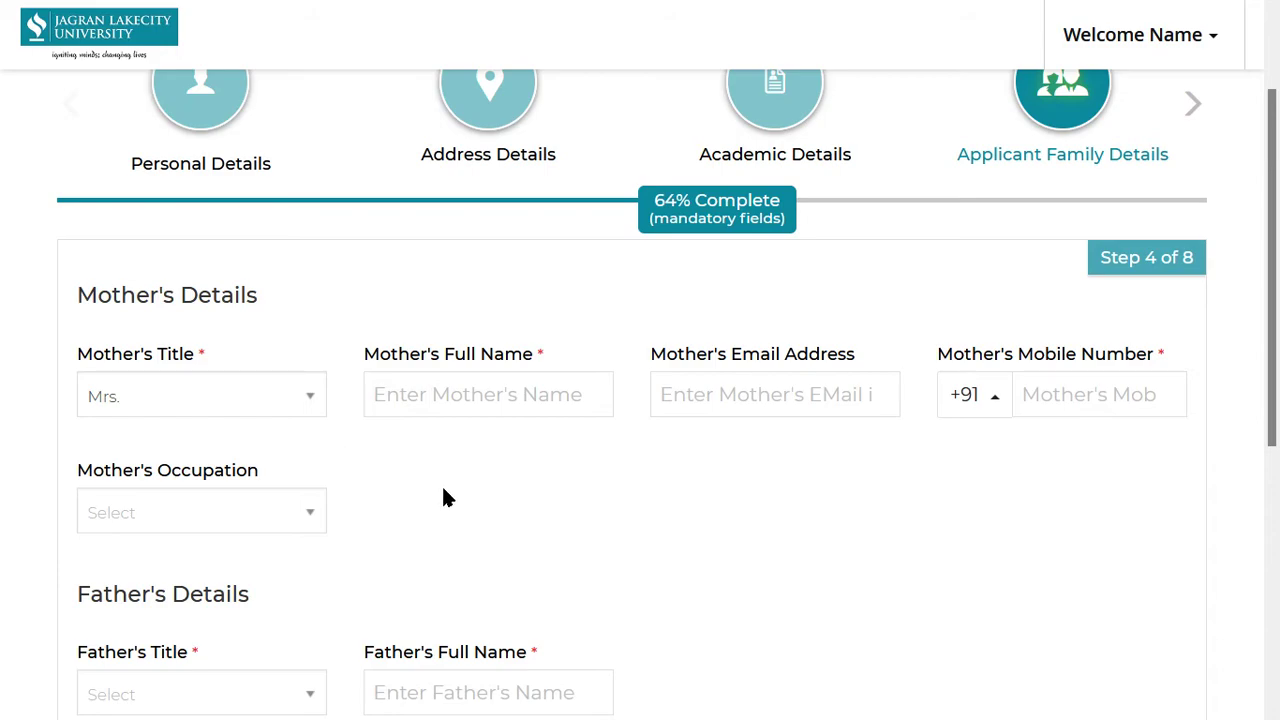
Step: Set the mother's occupation to Home Maker
left_click(445, 408)
left_click(766, 397)
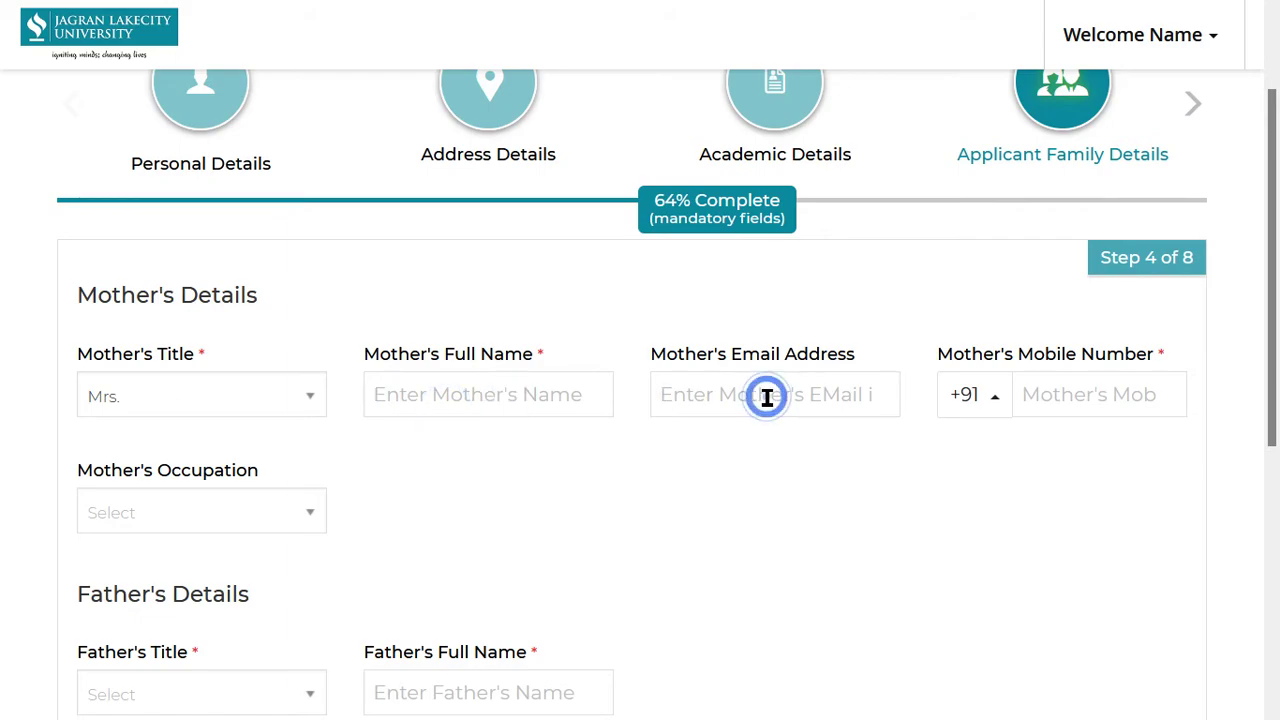
left_click(1085, 382)
left_click(1087, 394)
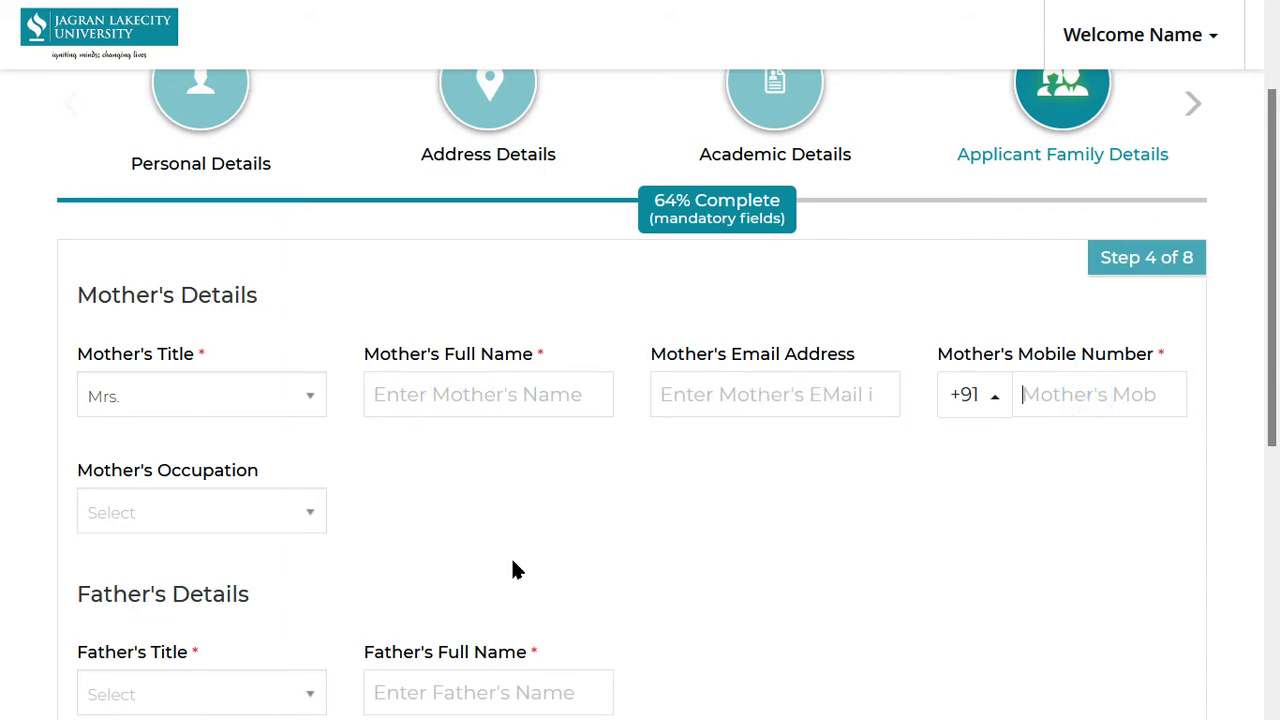
scroll(511, 570, "down", 3)
left_click(186, 247)
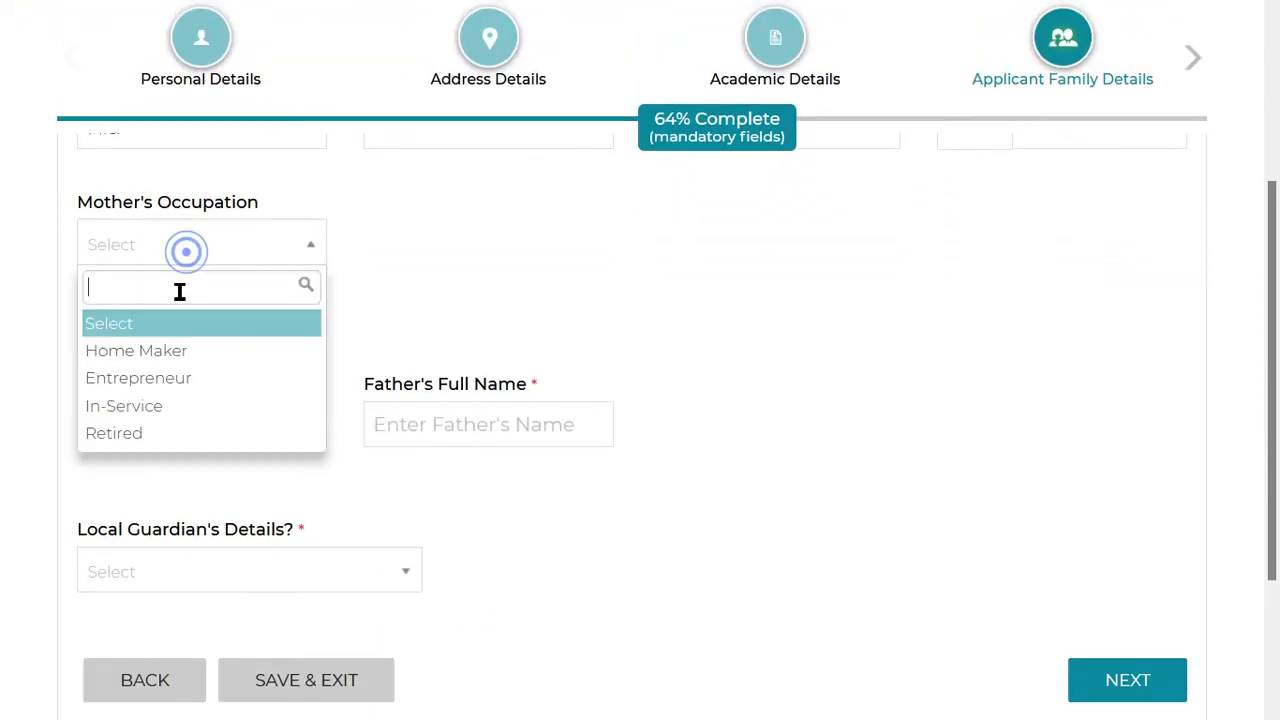
left_click(172, 352)
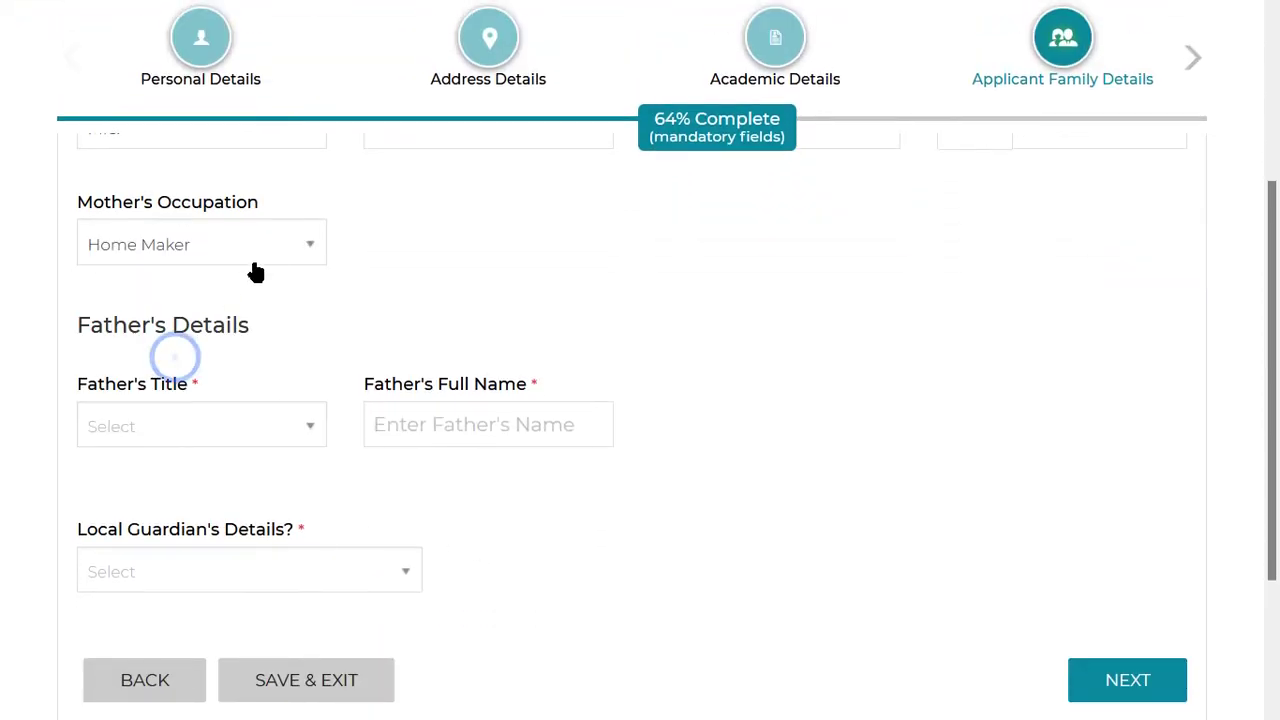
left_click(283, 248)
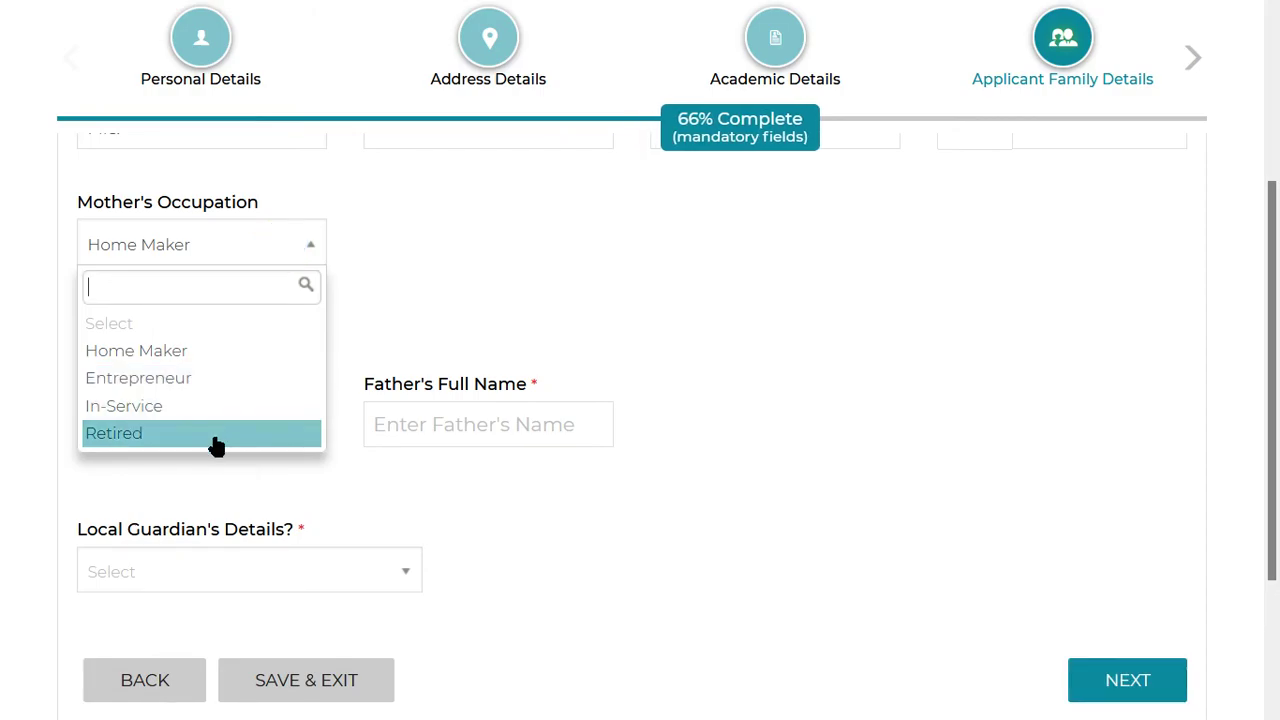
left_click(184, 352)
left_click(372, 284)
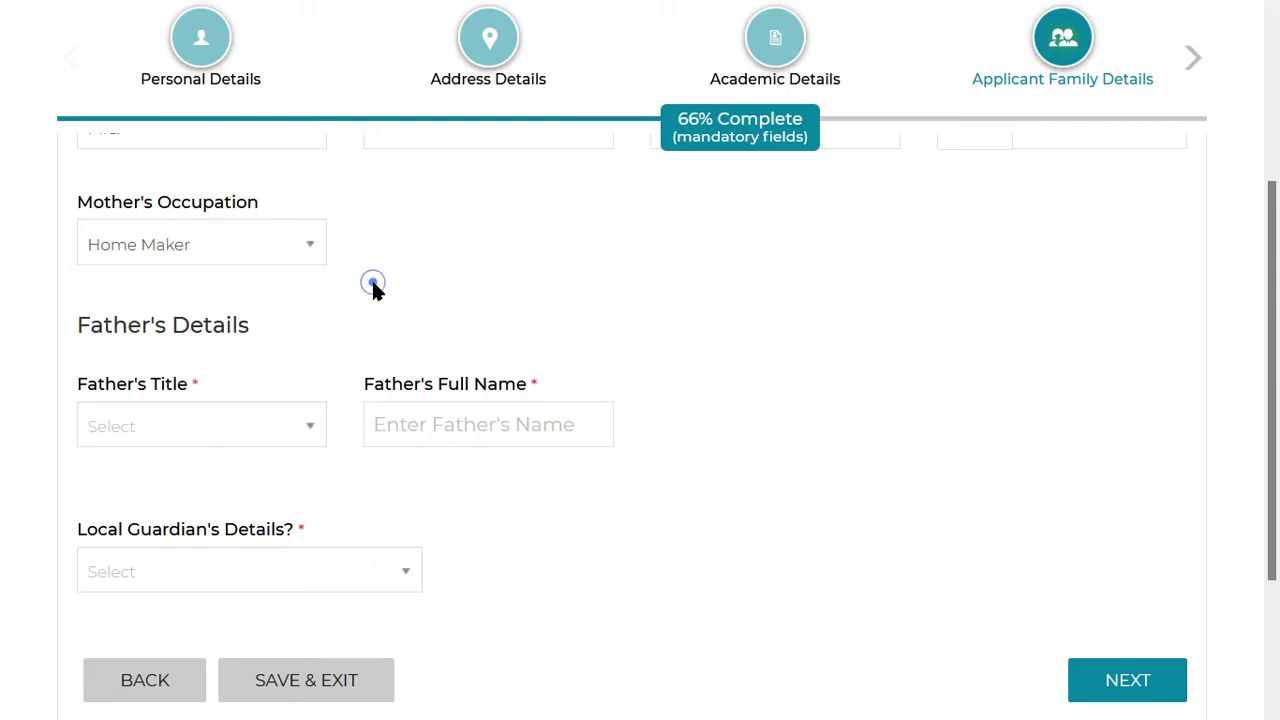
Step: Set the father's title to Mr. in Father's Details
triple_click(129, 323)
left_click(362, 306)
triple_click(100, 392)
left_click(203, 426)
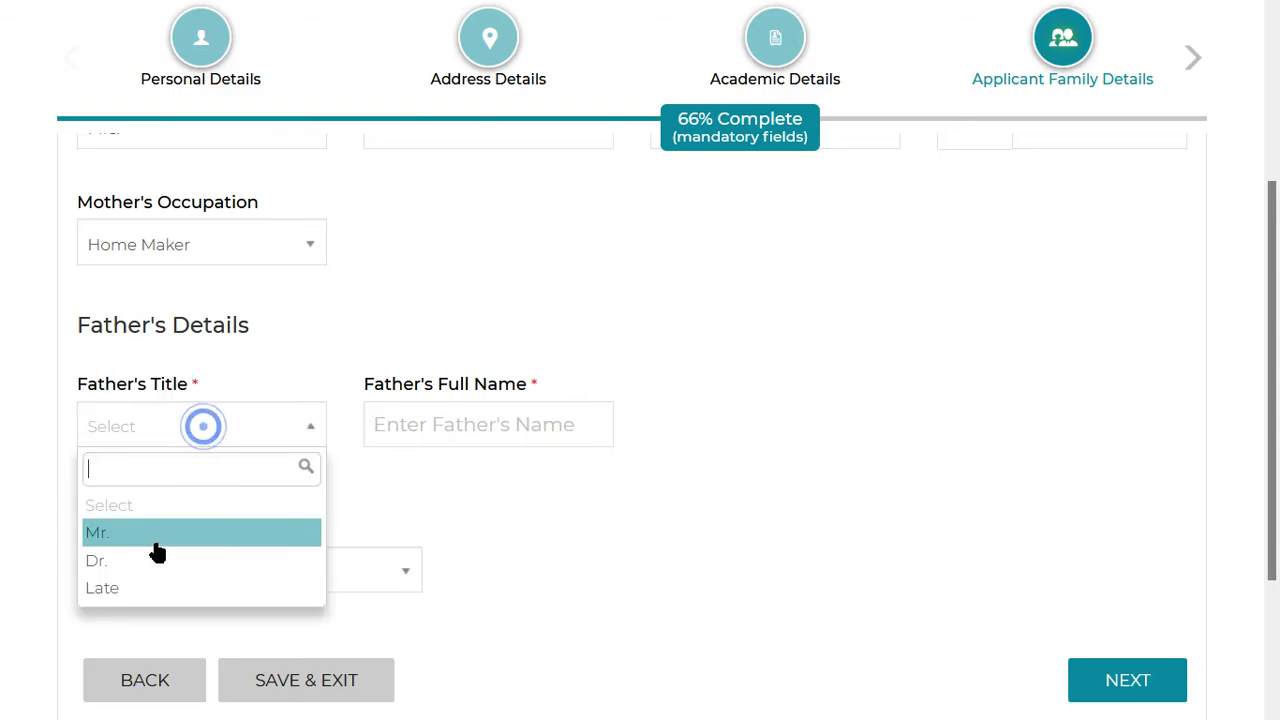
left_click(143, 531)
left_click(519, 431)
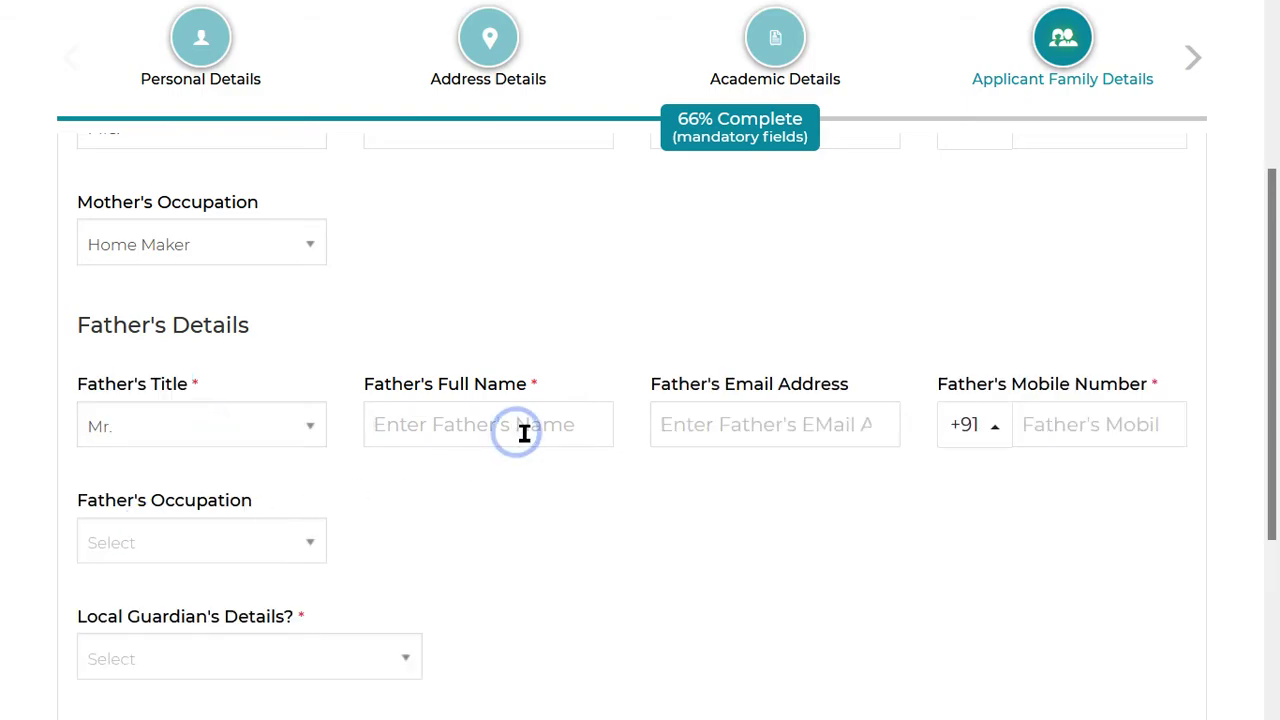
left_click(732, 425)
left_click(1122, 424)
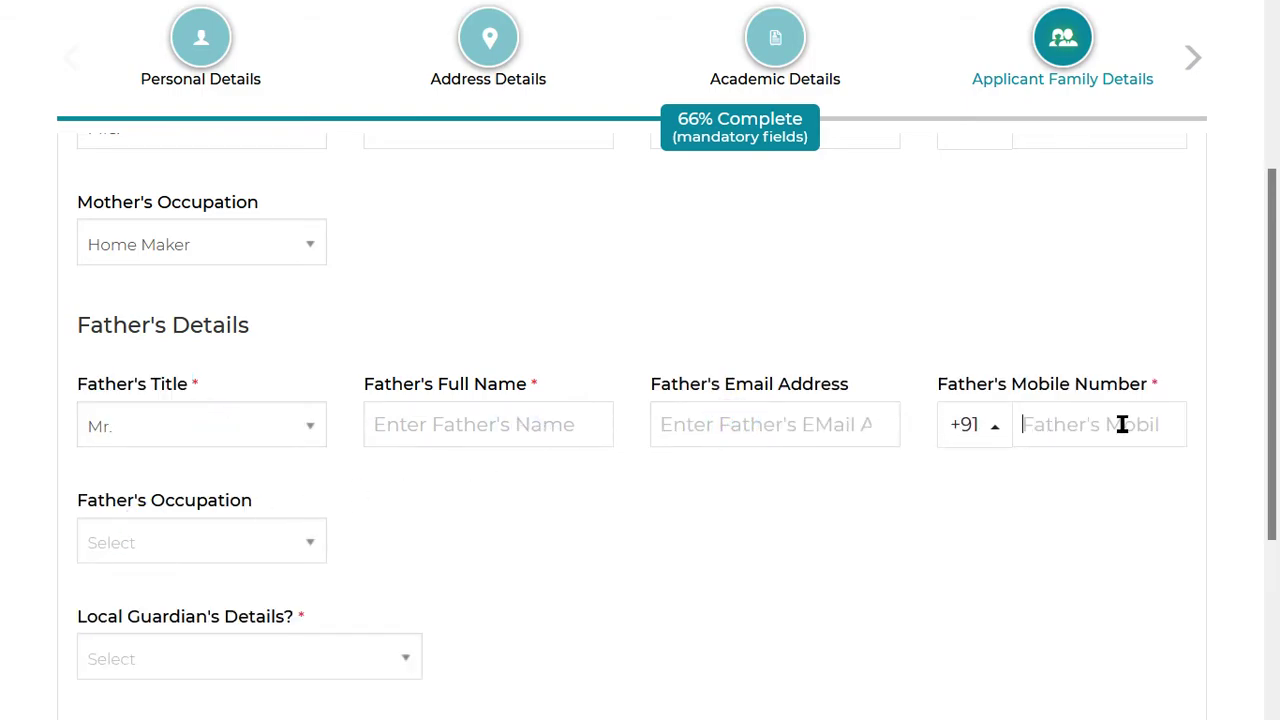
Step: Set the father's occupation to Home Maker
scroll(929, 537, "down", 2)
left_click(166, 407)
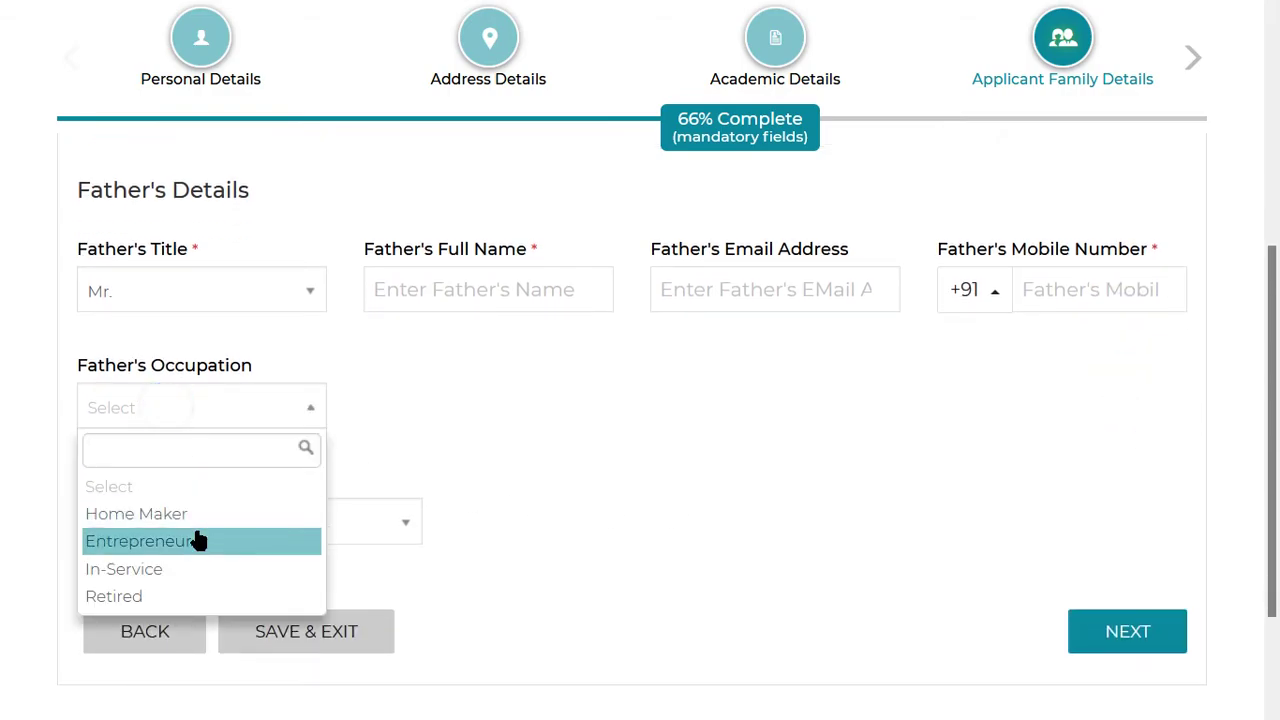
left_click(150, 515)
scroll(270, 495, "up", 4)
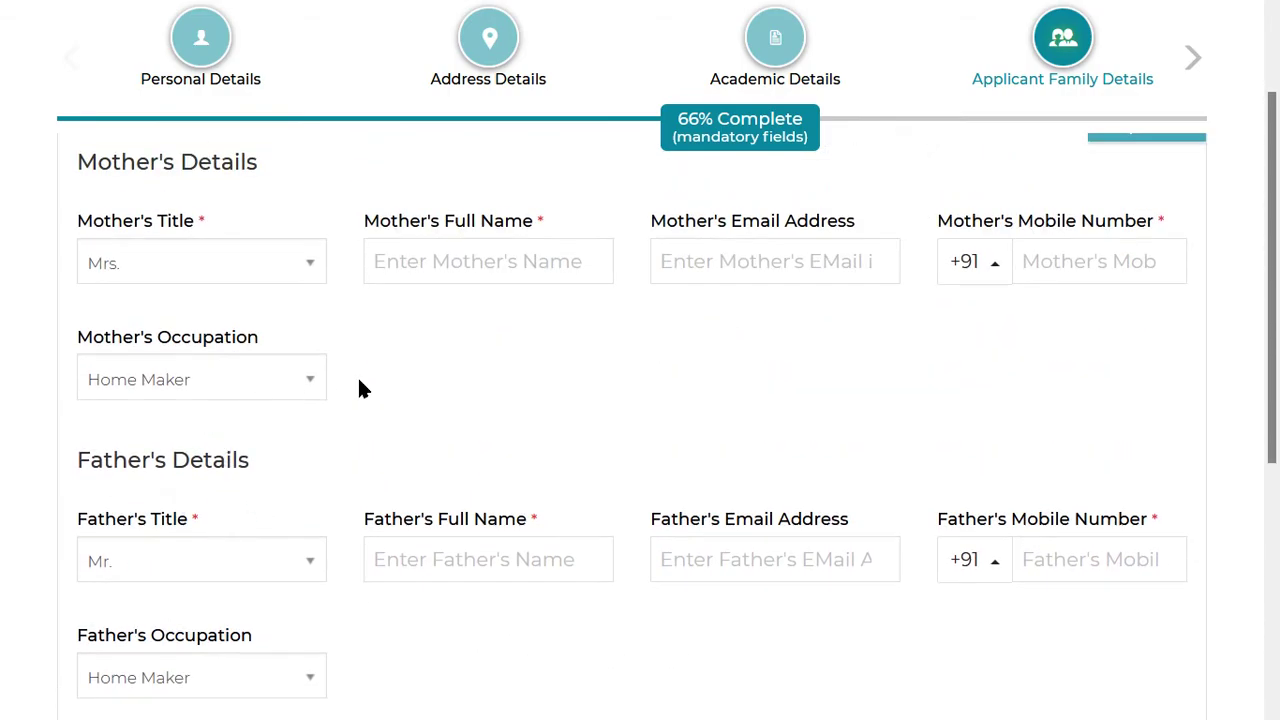
Step: Answer Yes to the Local Guardian's Details question
scroll(429, 380, "down", 6)
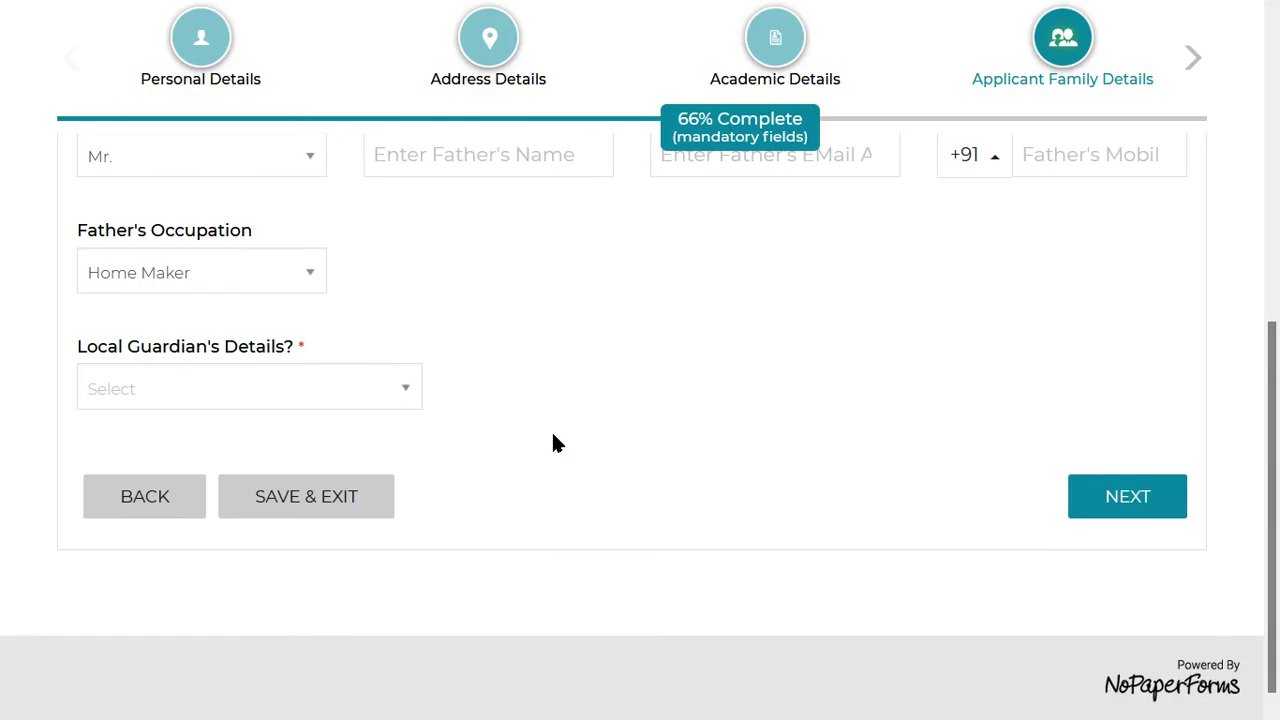
left_click_drag(71, 355, 311, 366)
left_click(598, 455)
left_click(240, 398)
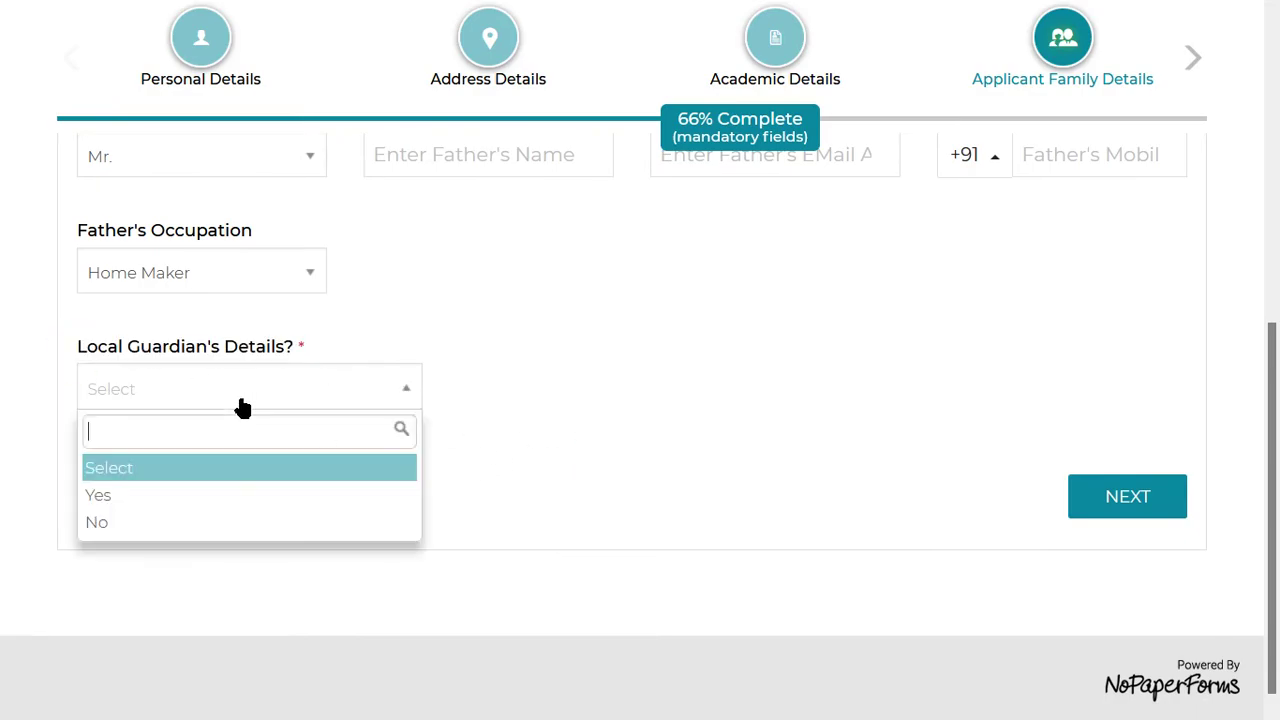
left_click(165, 500)
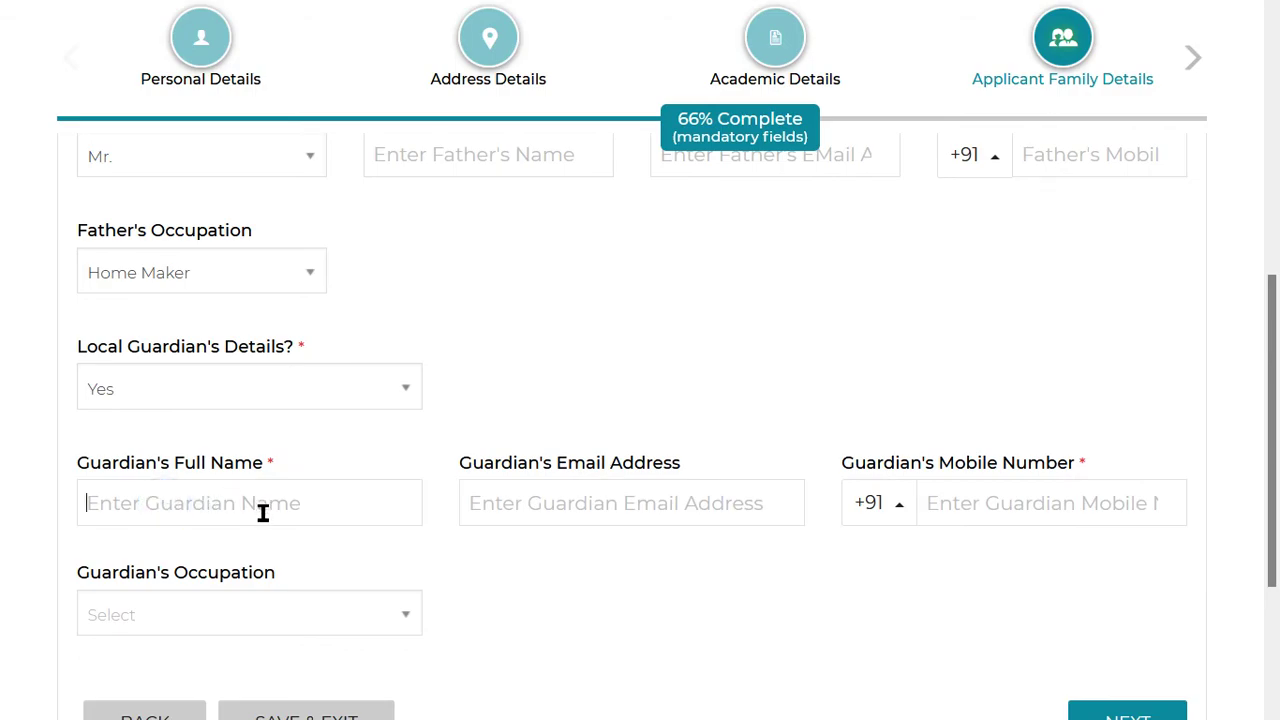
Step: Set the guardian's occupation to Home Maker
left_click(546, 503)
left_click(987, 505)
scroll(657, 530, "down", 2)
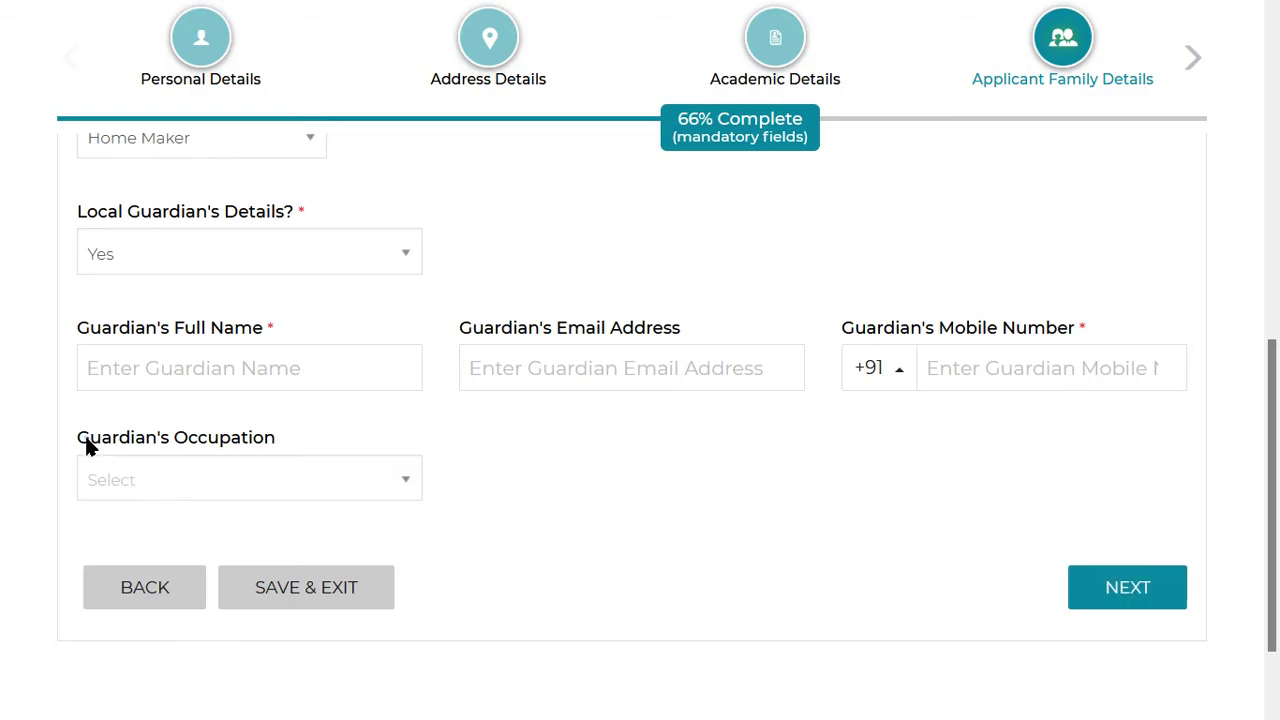
left_click_drag(88, 447, 297, 451)
left_click(523, 463)
left_click(246, 488)
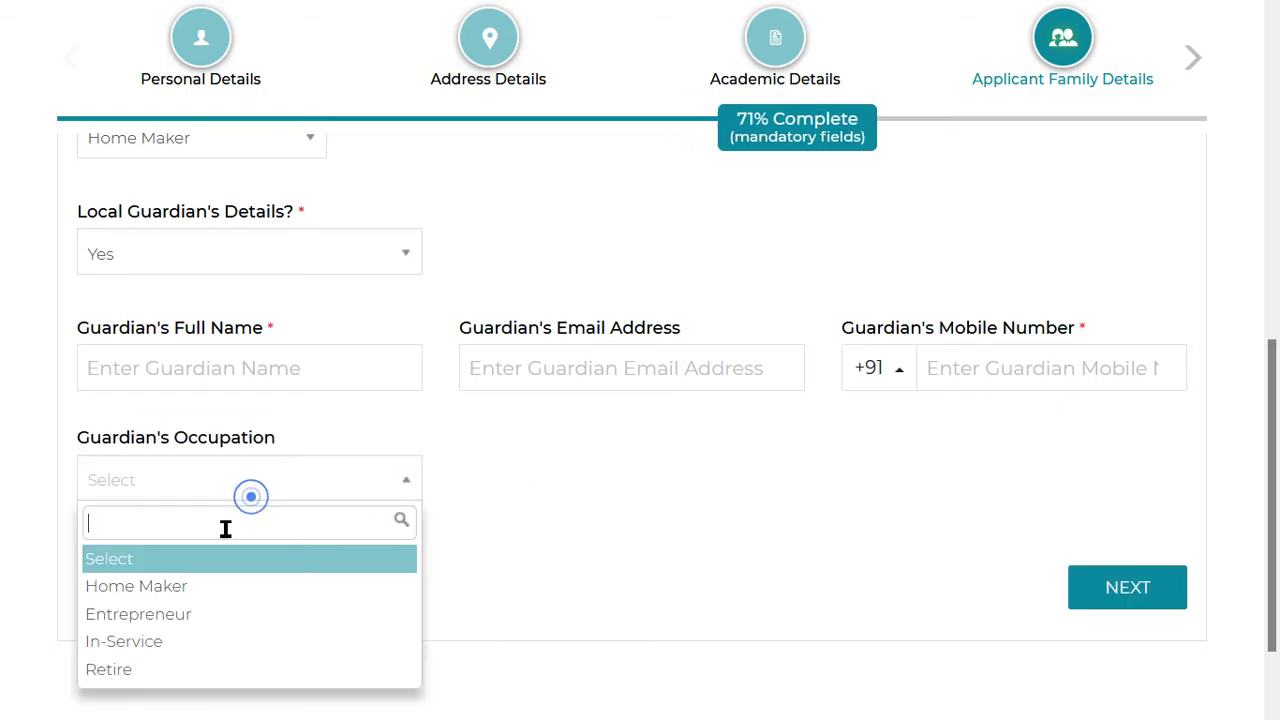
left_click(192, 587)
left_click(566, 486)
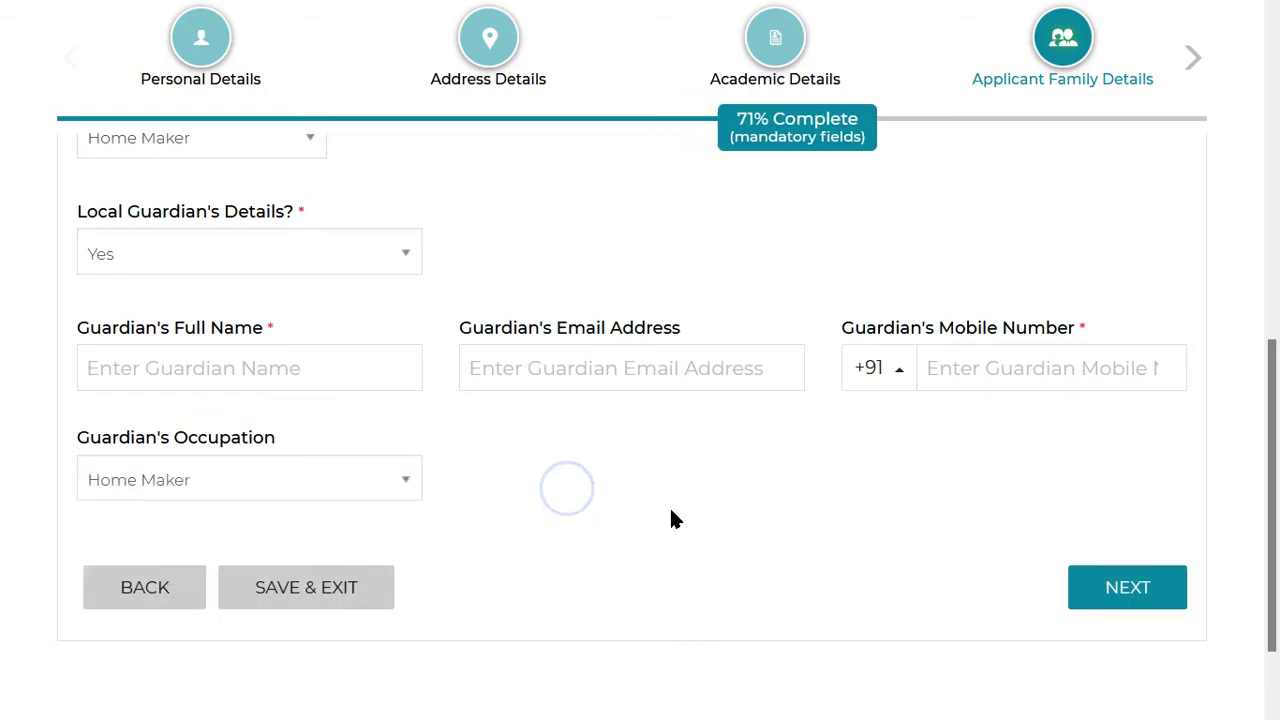
Step: Continue from the completed family details to the Additional Details page
scroll(663, 509, "up", 4)
scroll(1017, 501, "down", 5)
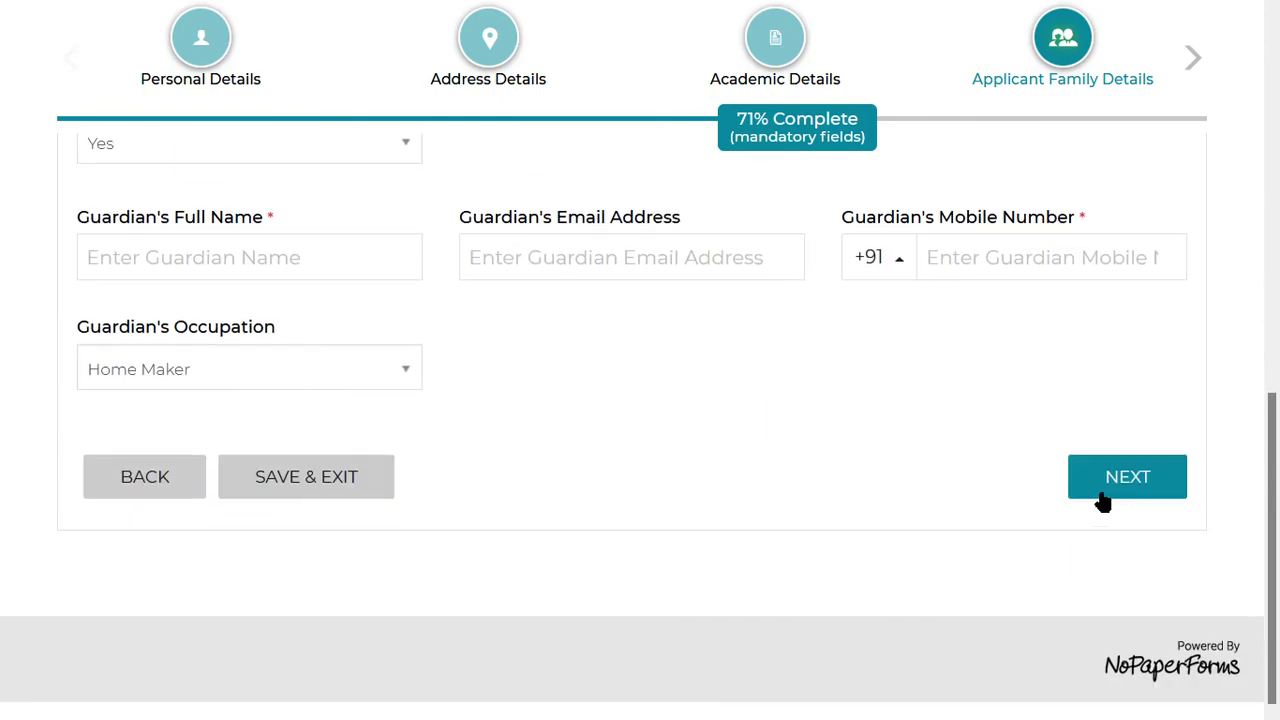
left_click(1100, 488)
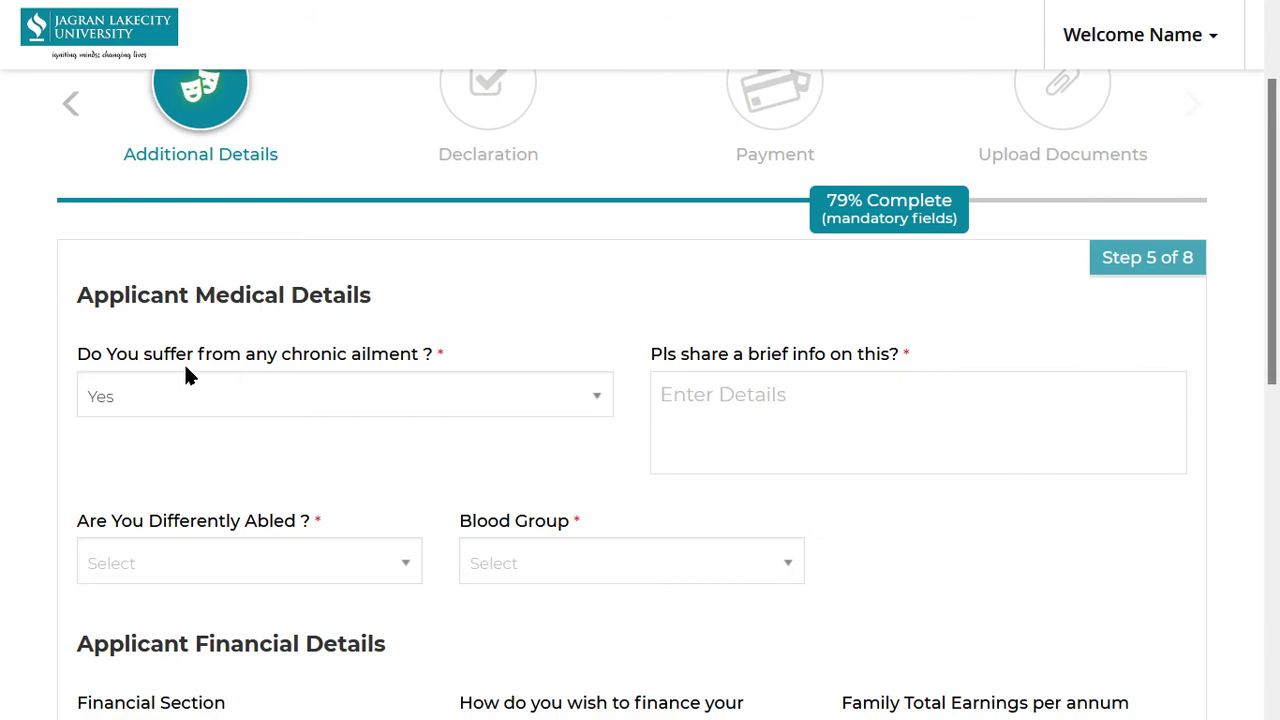
Step: Answer Yes to the chronic ailment question and activate the accompanying brief info field
left_click(297, 405)
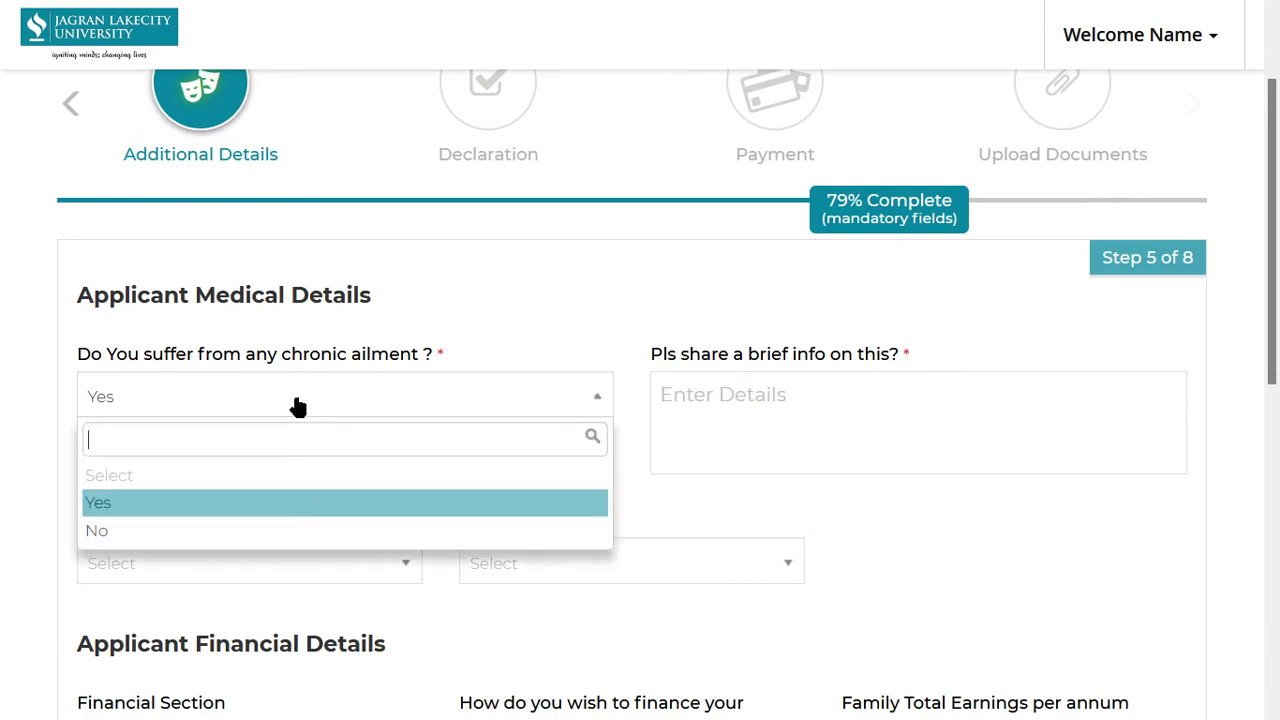
left_click(125, 508)
left_click(750, 389)
left_click(775, 392)
left_click(771, 390)
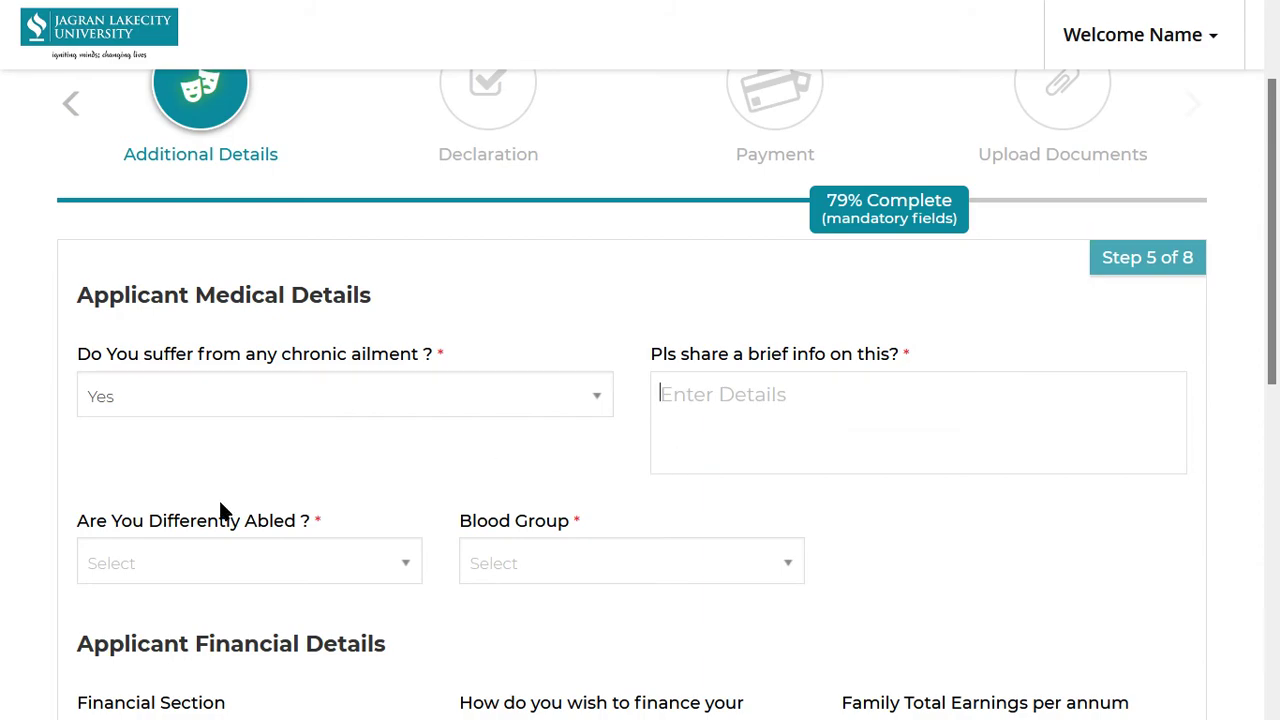
Step: Change the chronic ailment answer to No in Applicant Medical Details
scroll(225, 510, "down", 4)
scroll(170, 290, "up", 3)
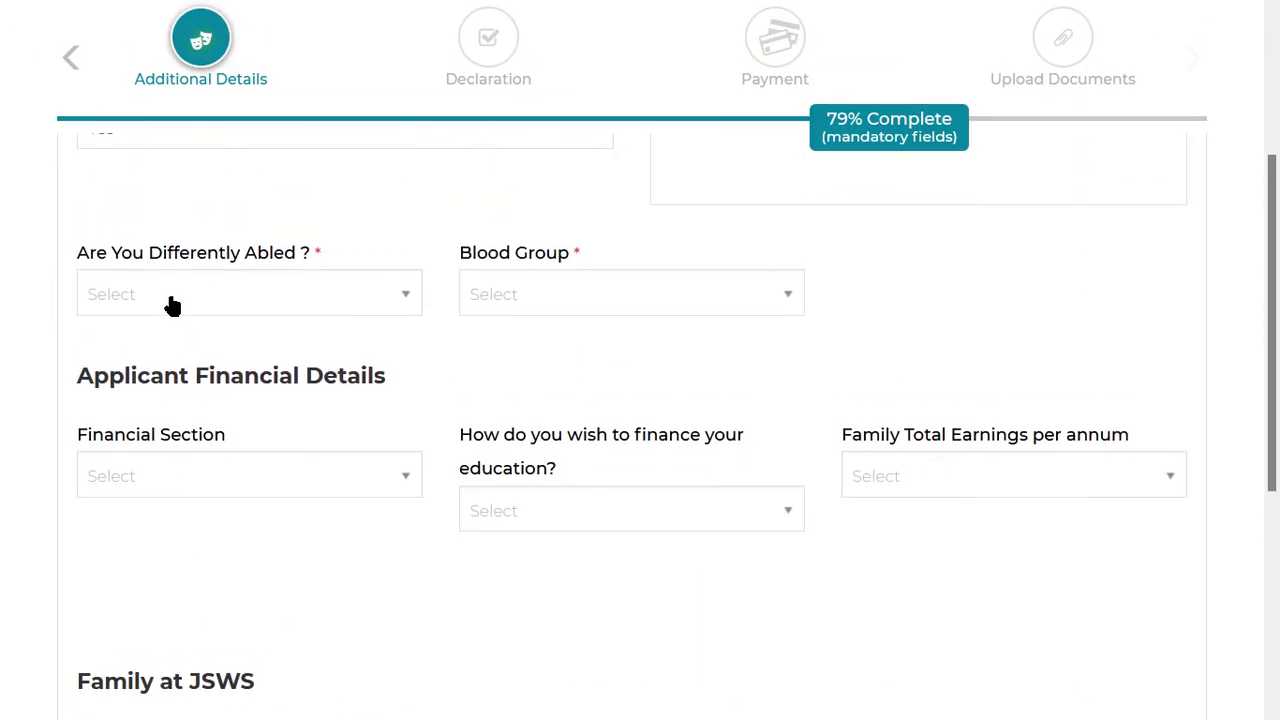
left_click(164, 266)
left_click(160, 396)
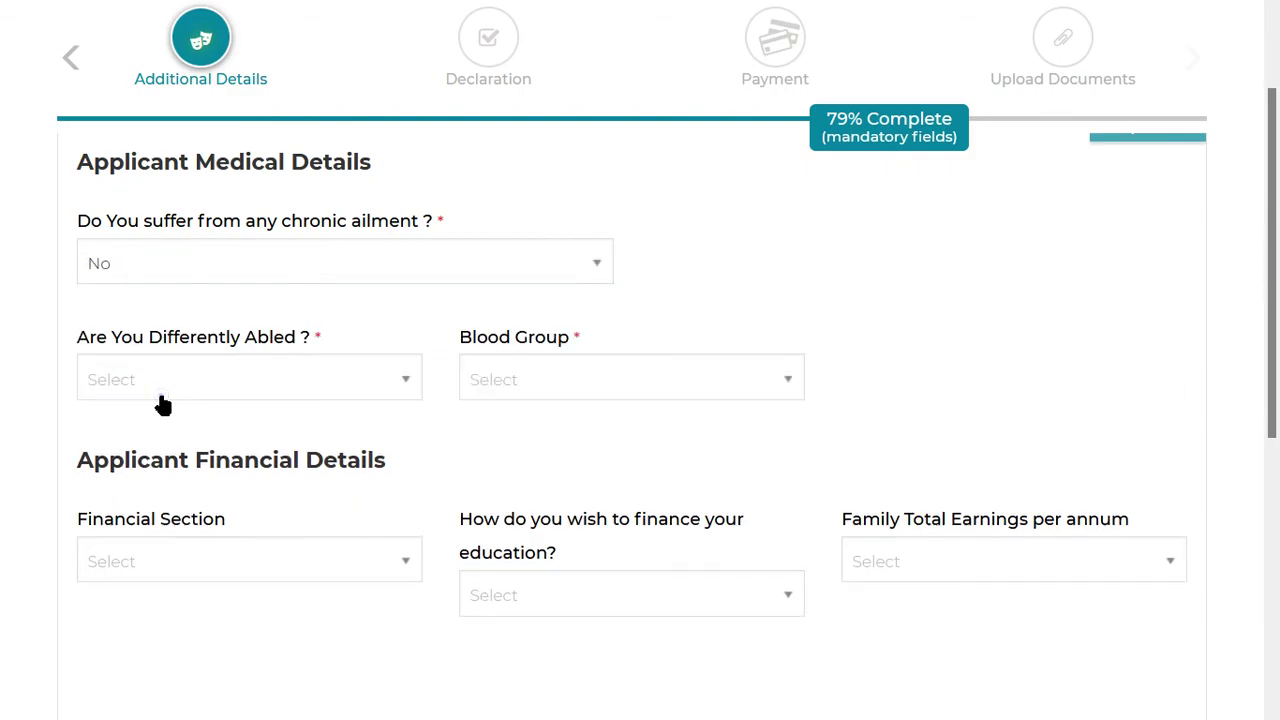
Step: Answer Yes to the Are You Differently Abled question
left_click_drag(88, 350, 286, 371)
left_click(286, 372)
left_click(224, 485)
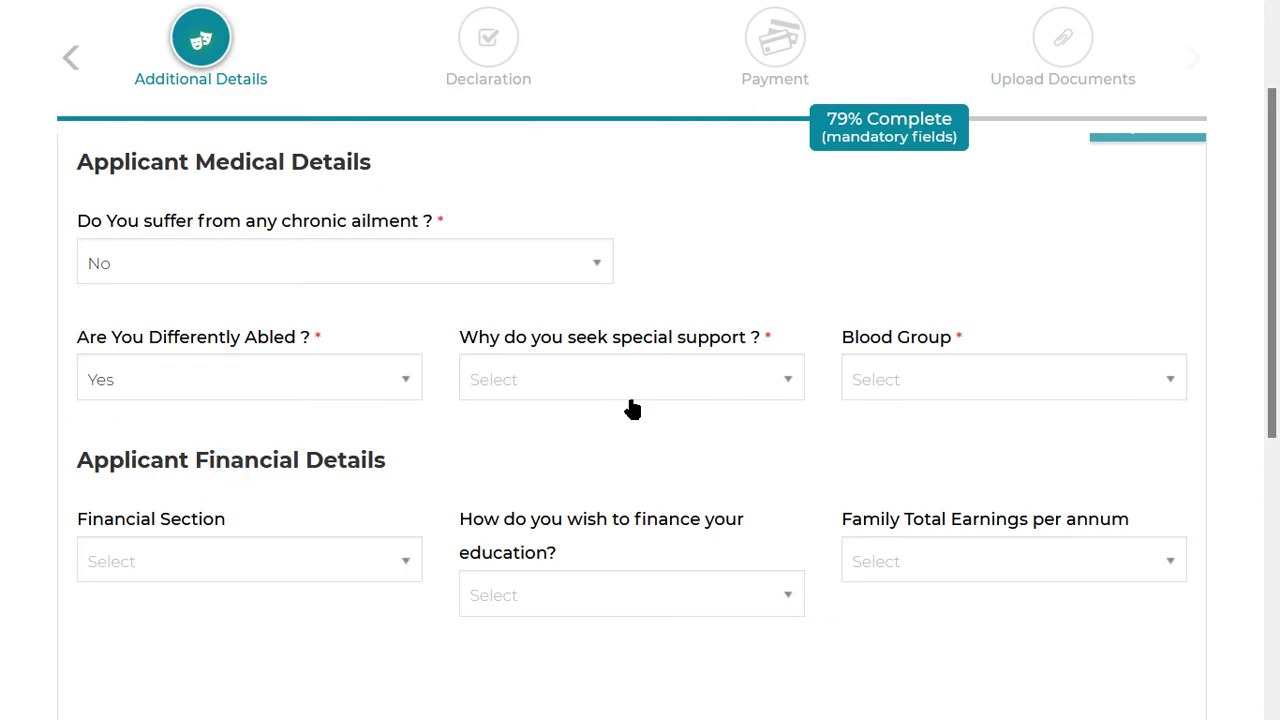
Step: Set the blood group to A+ and change the Differently Abled answer to No
left_click(932, 376)
left_click(938, 491)
left_click(275, 382)
left_click(200, 514)
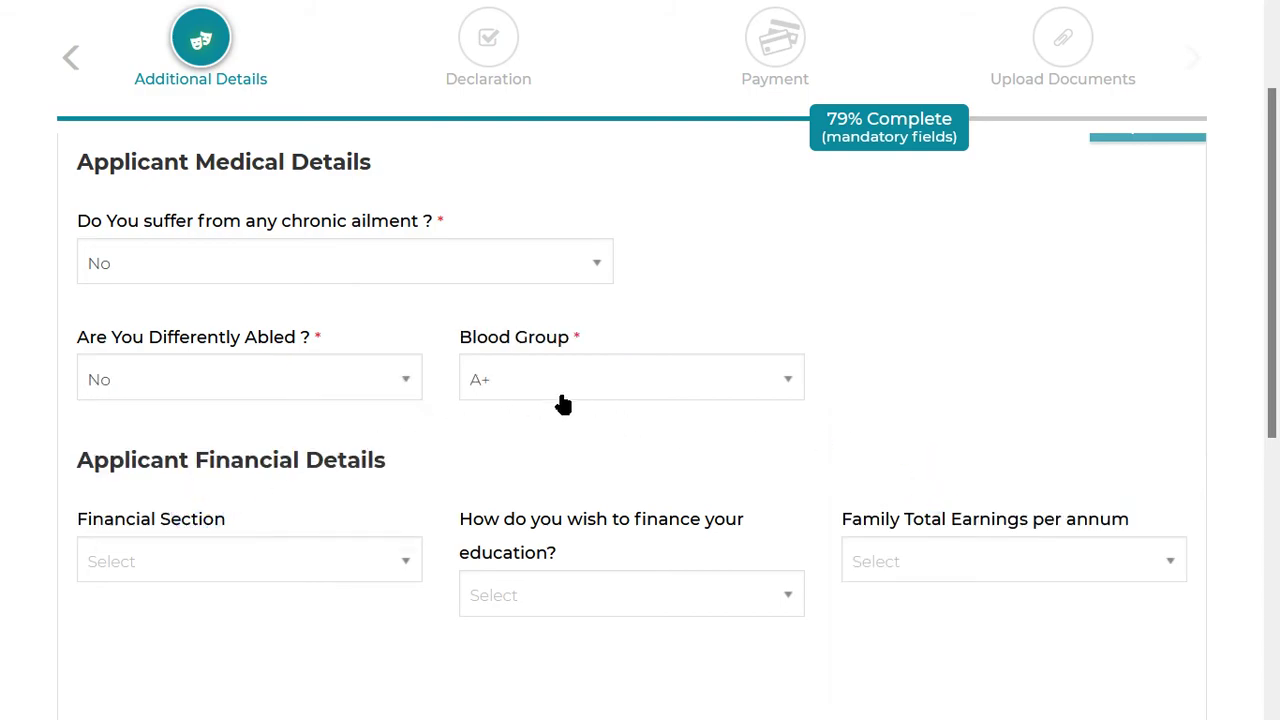
Step: Set the Financial Section to Below Poverty Line (BPL) and the education financing to Self-Financed
scroll(393, 528, "down", 2)
left_click_drag(130, 337, 355, 340)
scroll(214, 353, "down", 2)
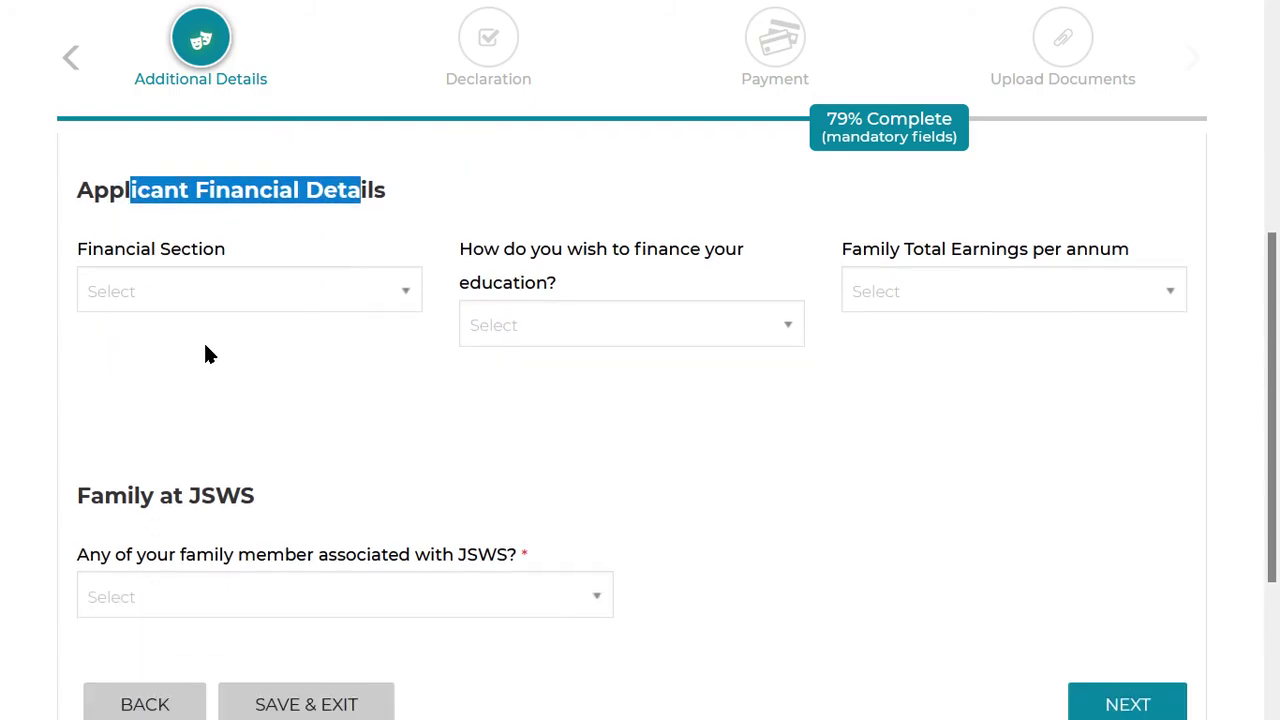
left_click(166, 291)
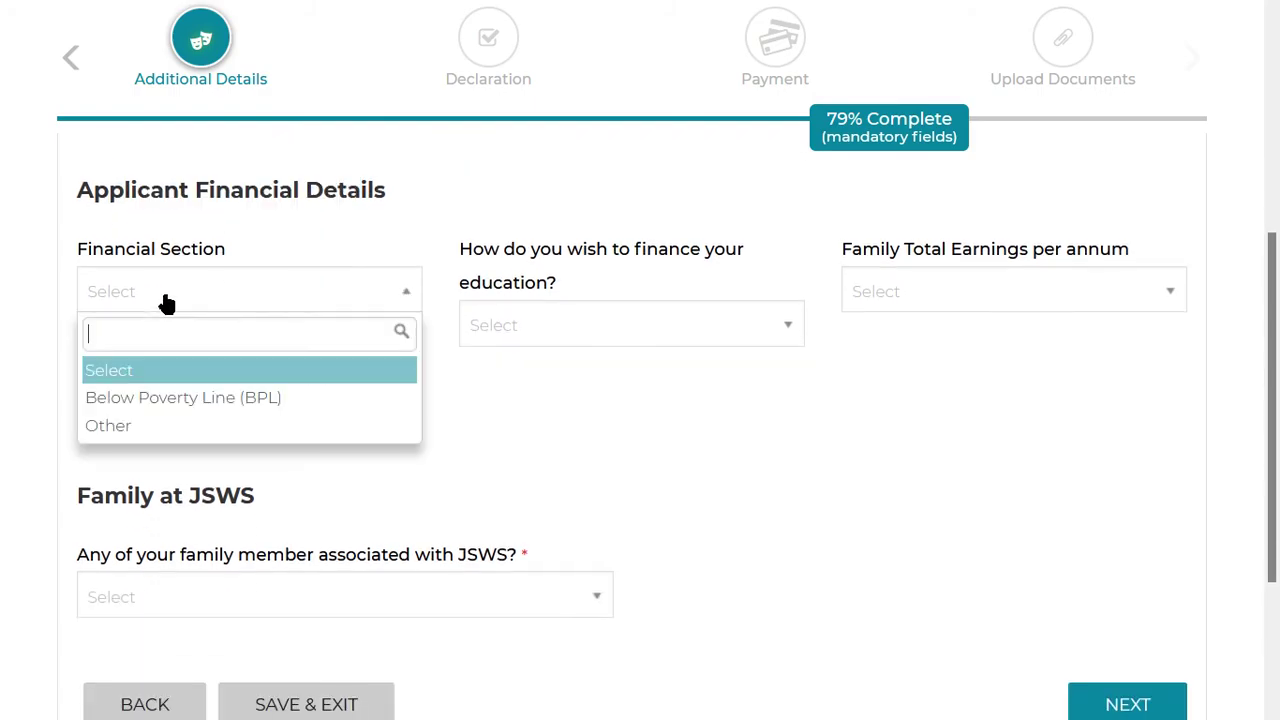
left_click(205, 400)
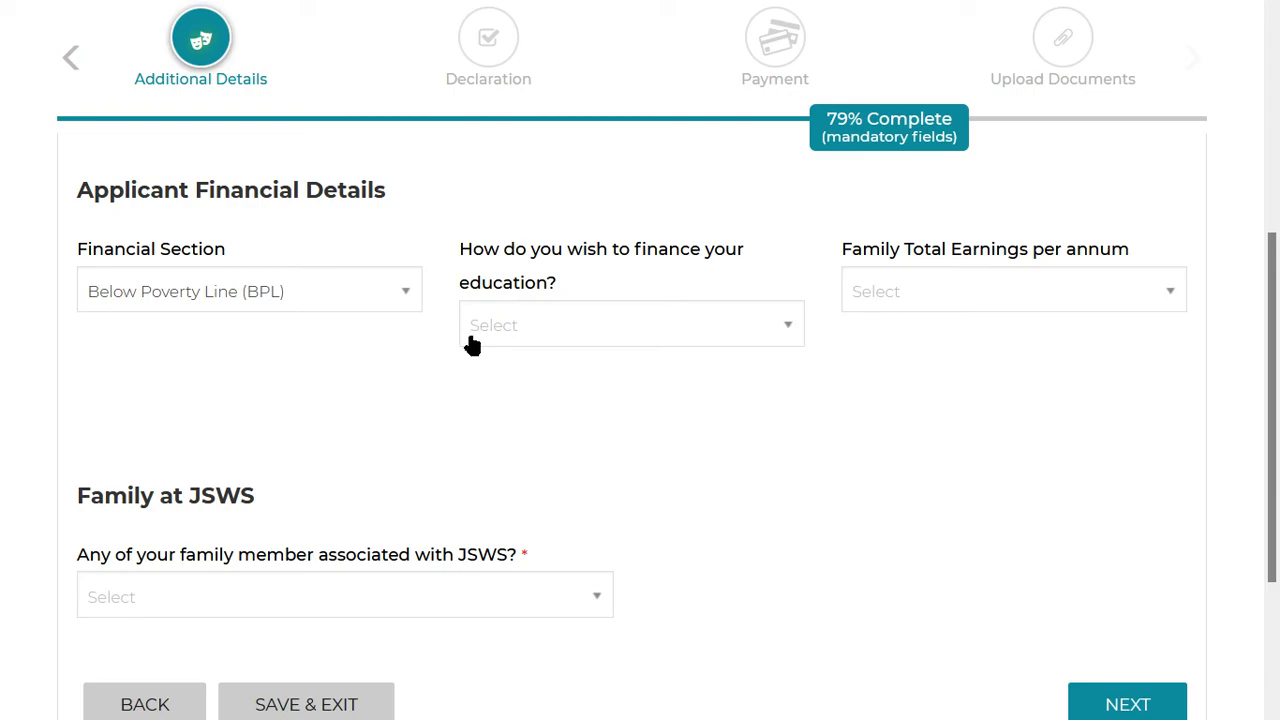
left_click(514, 328)
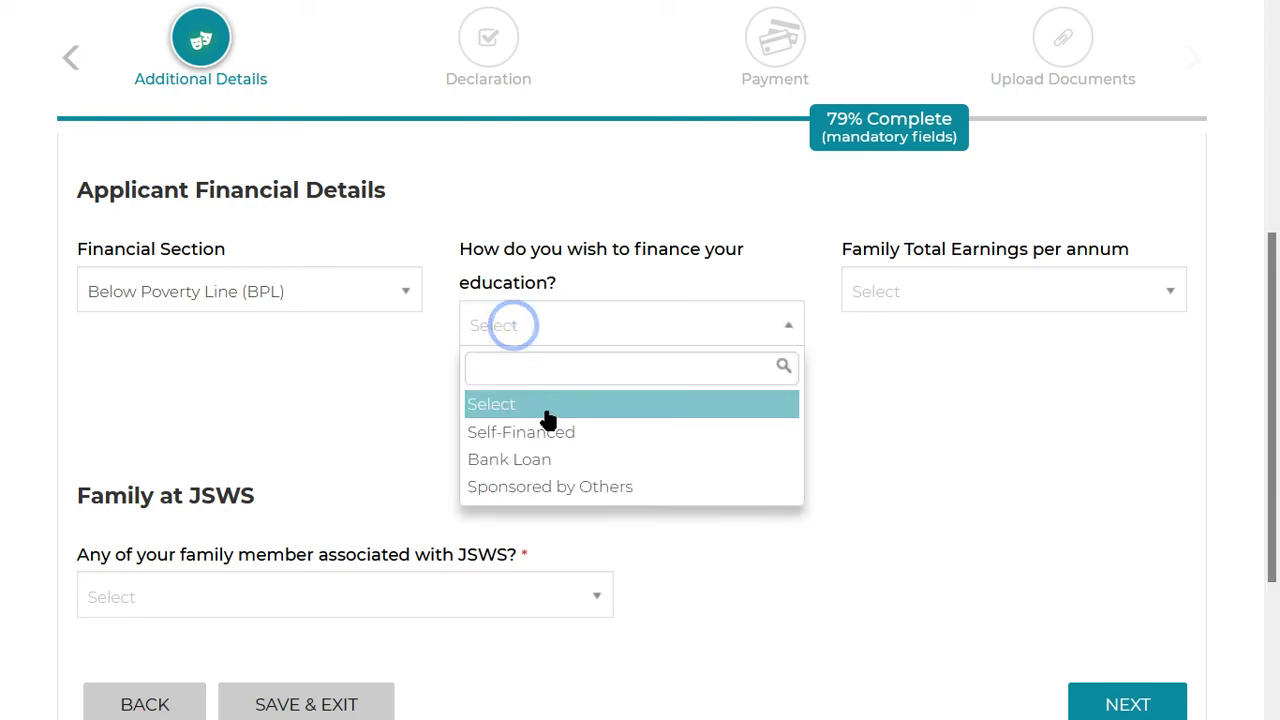
left_click(597, 432)
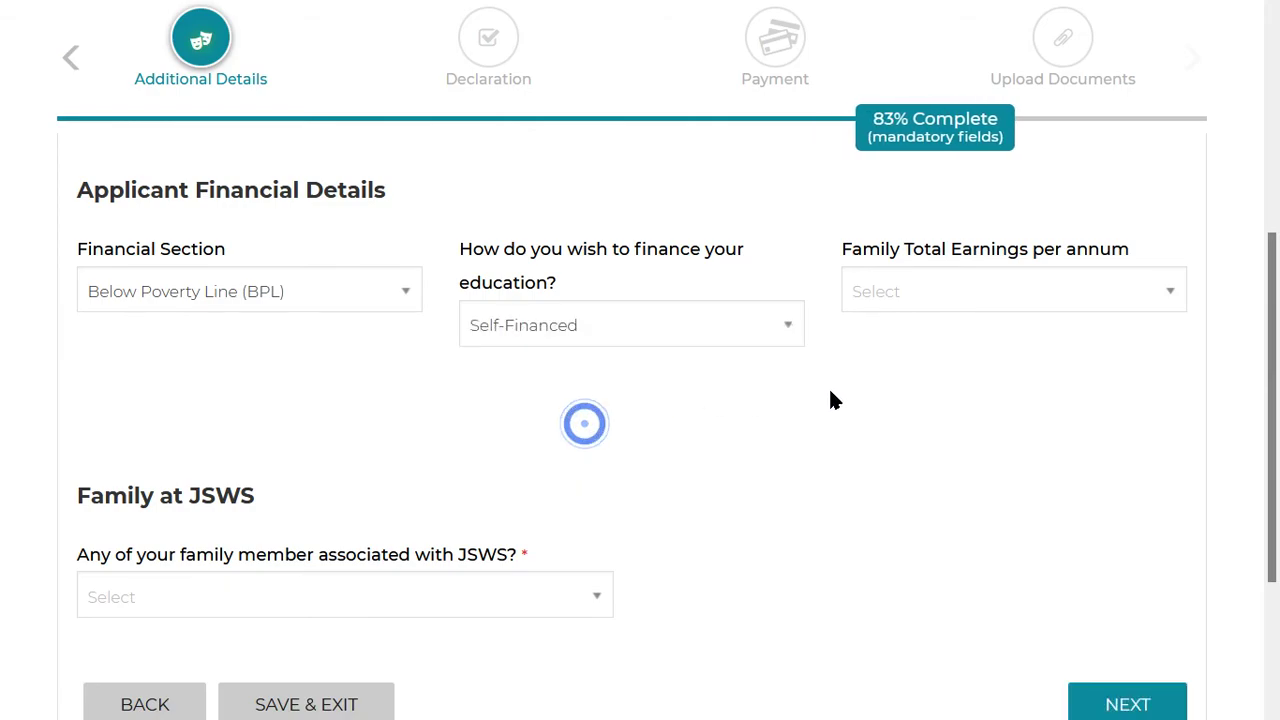
Step: Set Family Total Earnings per annum to >20250 USD per annum
left_click_drag(845, 252, 1000, 266)
left_click(1010, 385)
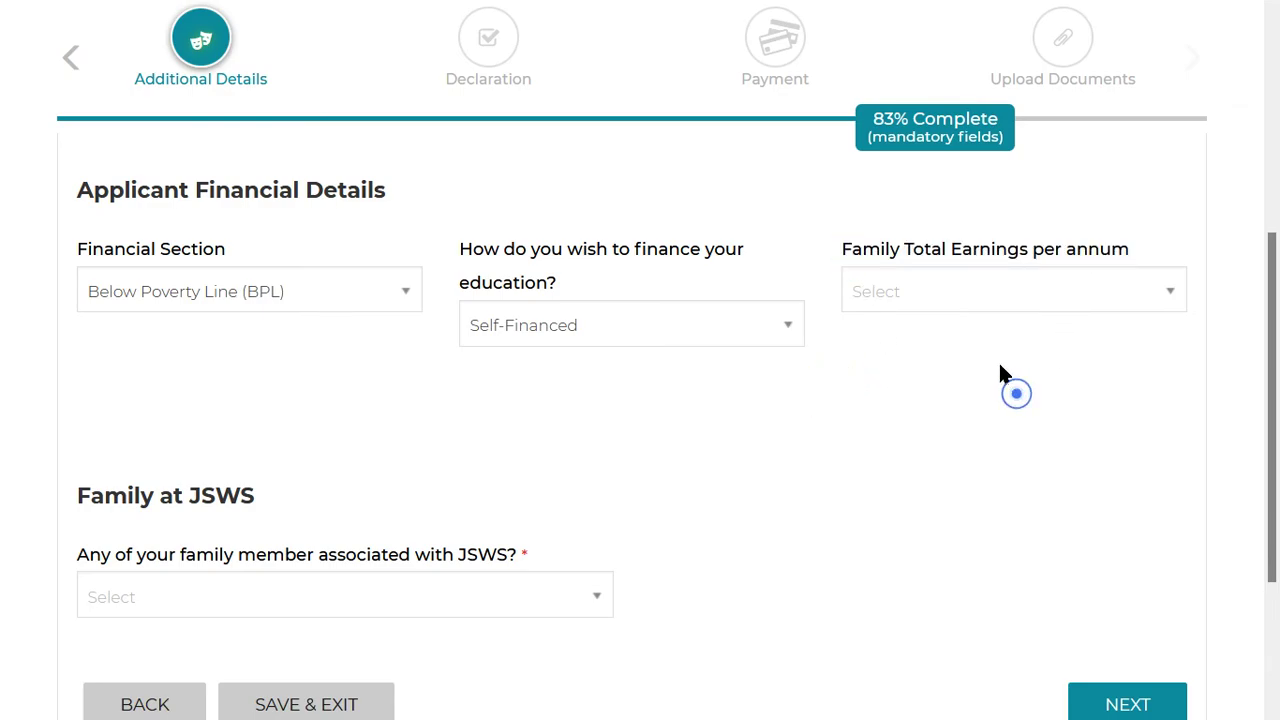
left_click(982, 293)
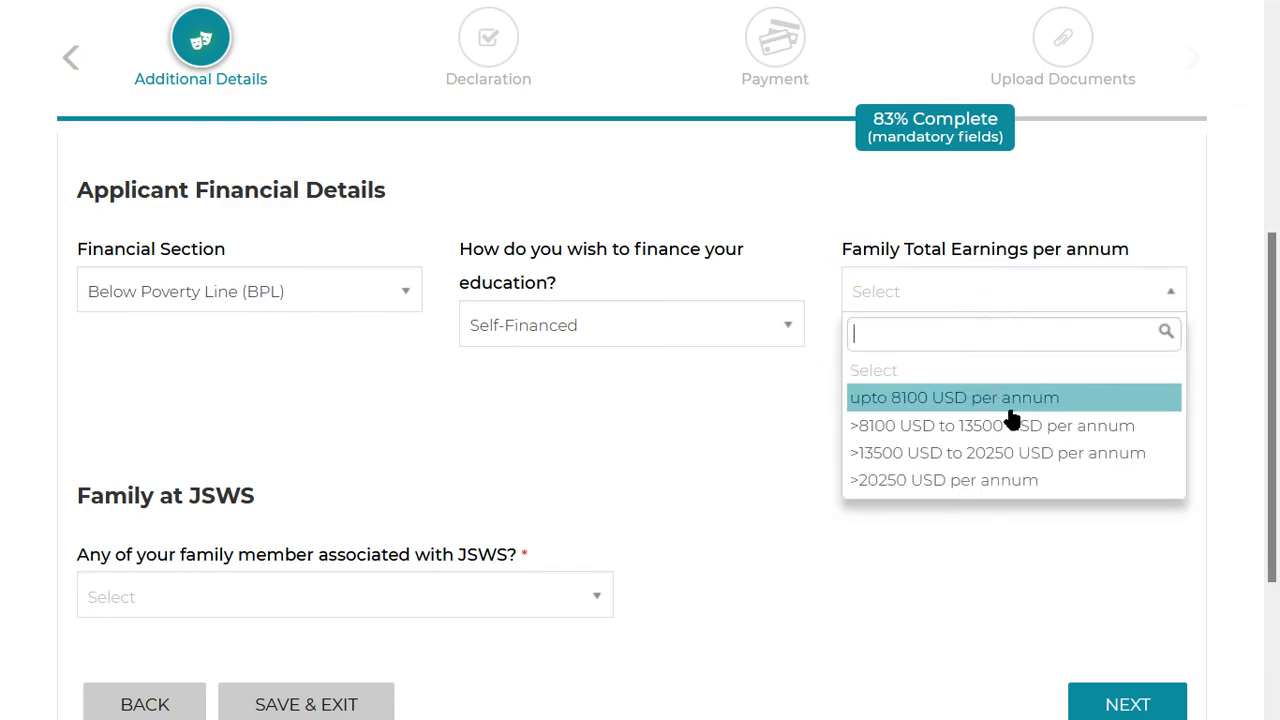
left_click(1032, 482)
Step: Try No and Yes as answers to whether any family member is associated with JSWS
left_click_drag(134, 289, 209, 271)
left_click(357, 293)
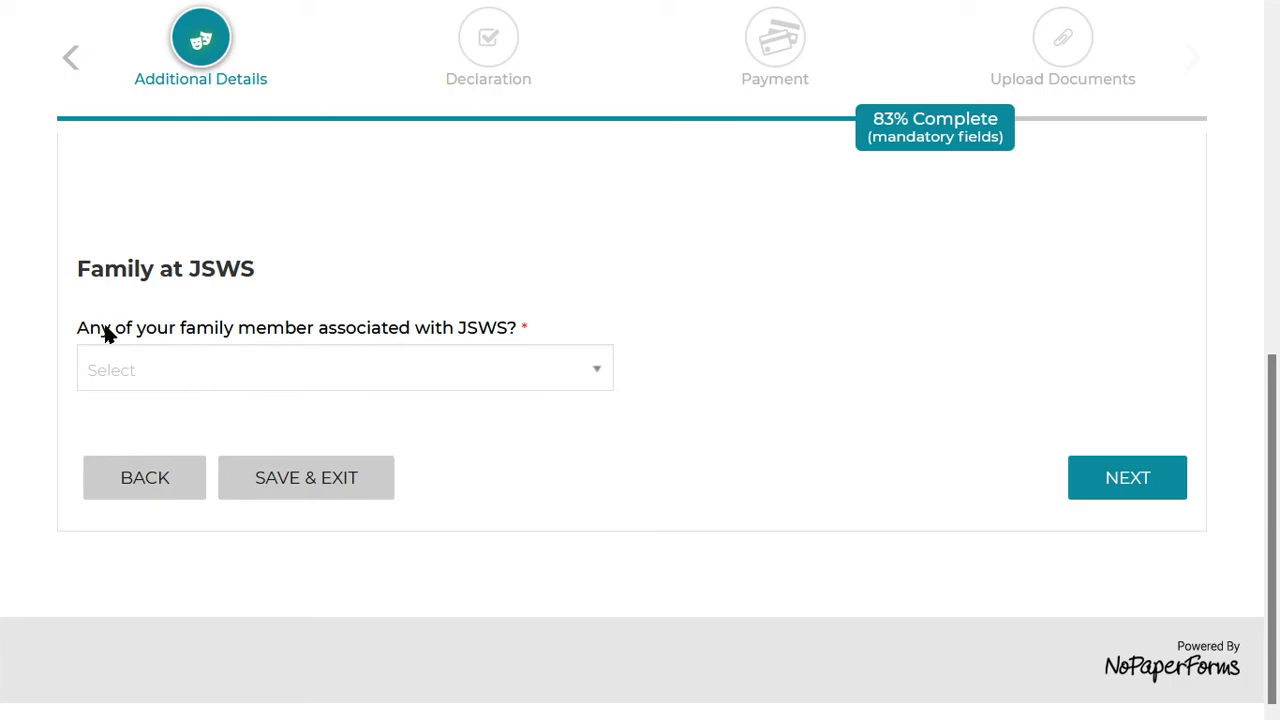
left_click_drag(79, 330, 178, 334)
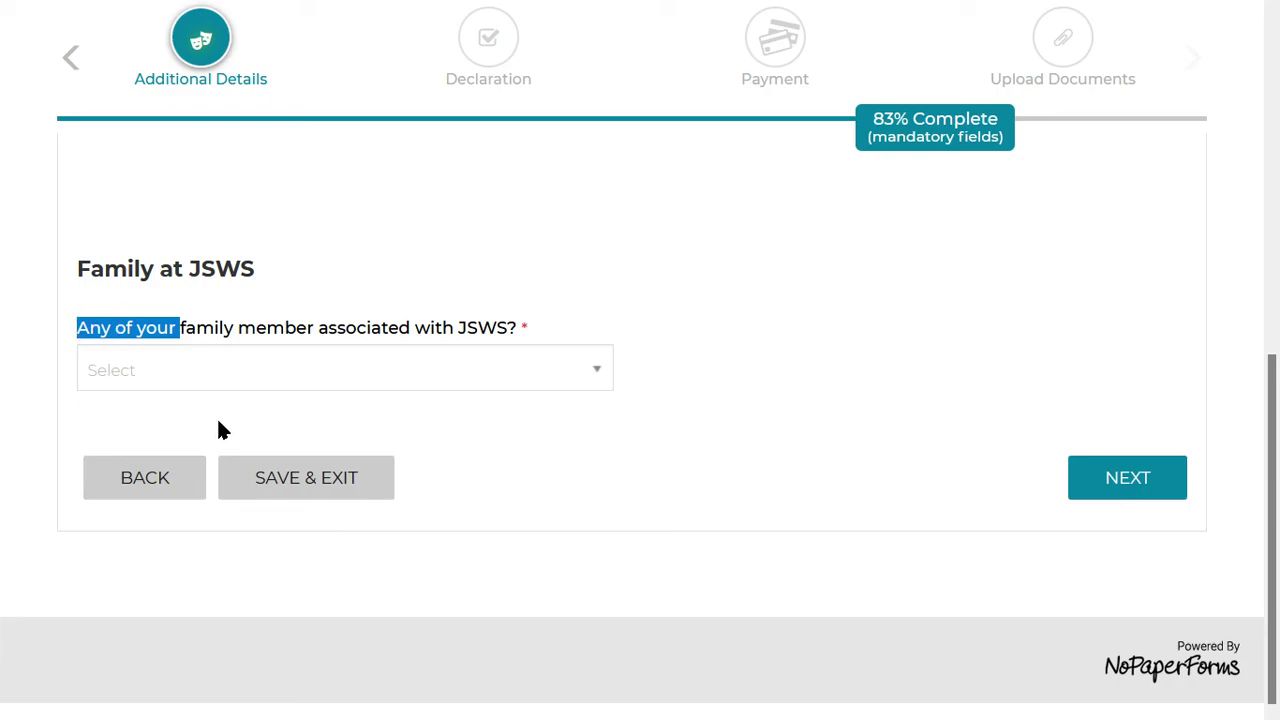
left_click(361, 365)
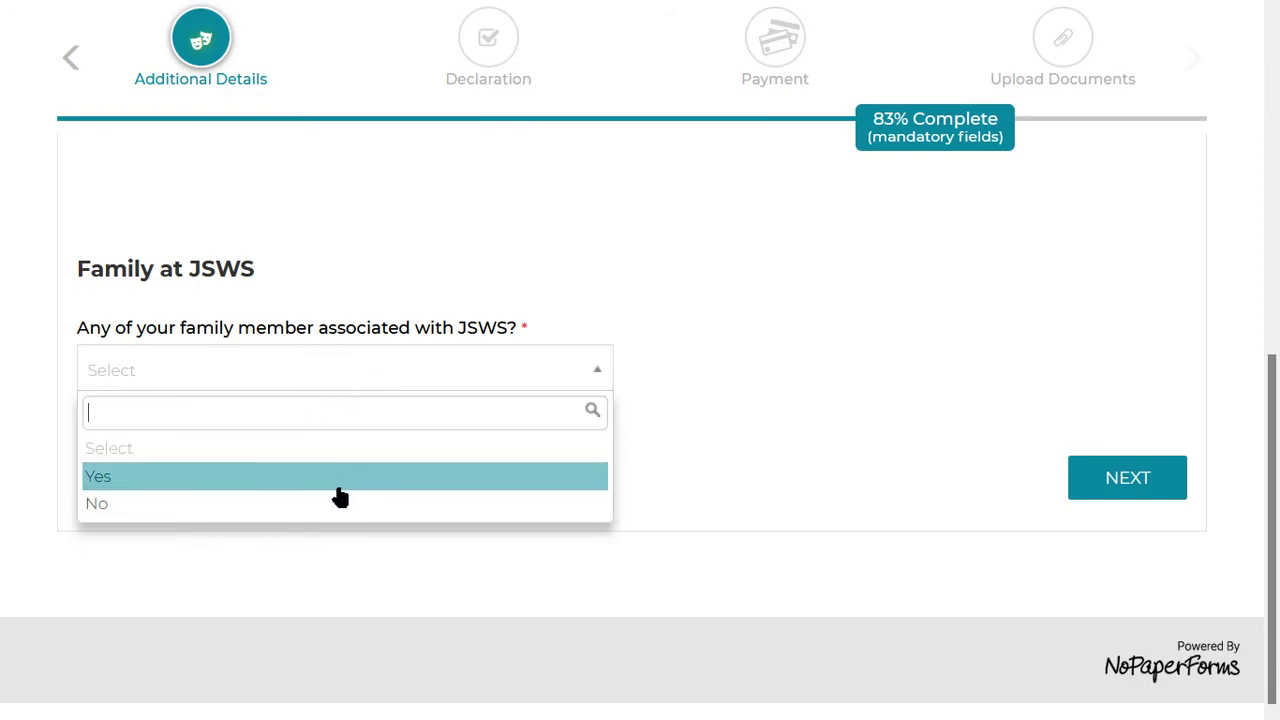
left_click(143, 506)
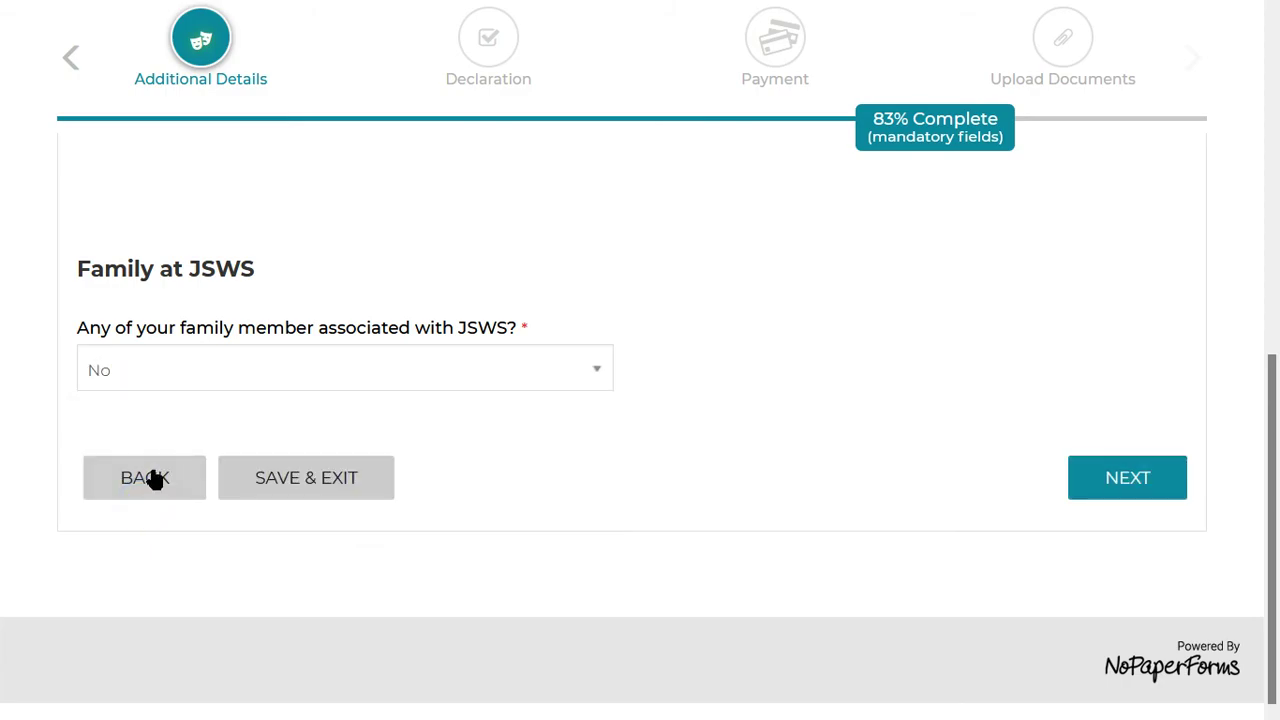
left_click(330, 381)
left_click(167, 480)
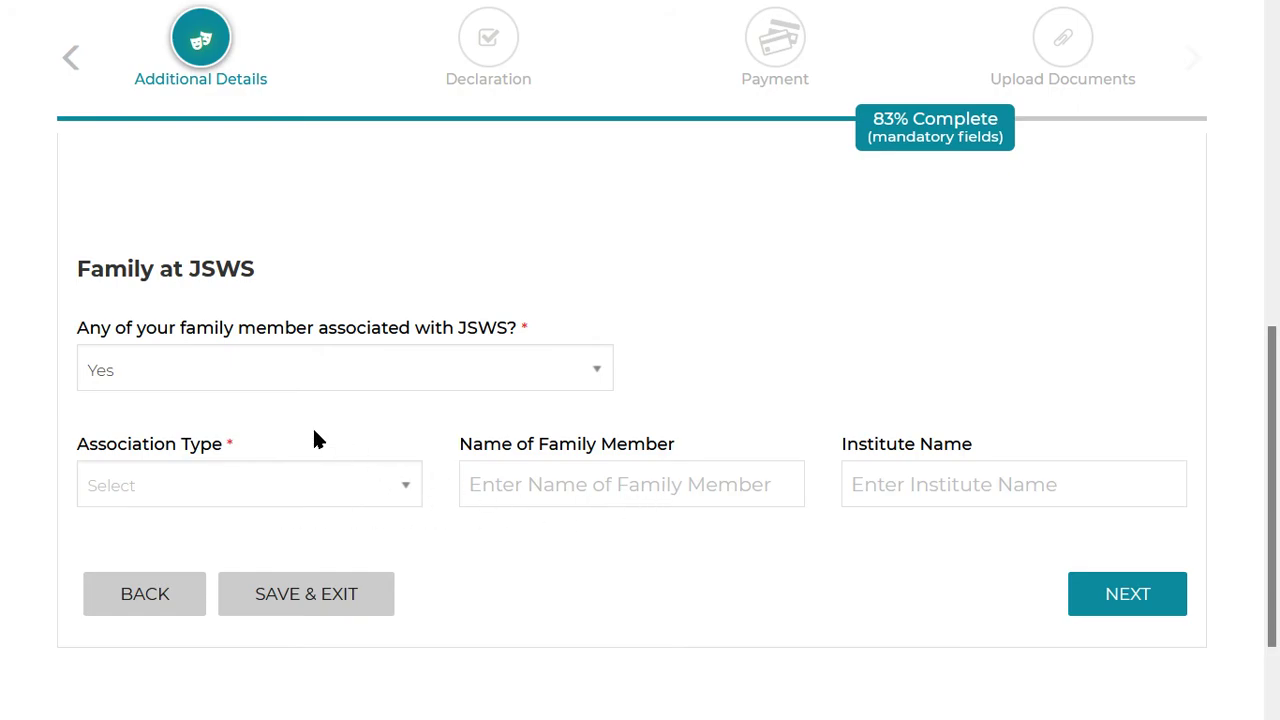
Step: Set the JSWS family association answer to No and continue to the Declaration page
left_click(165, 370)
left_click(155, 505)
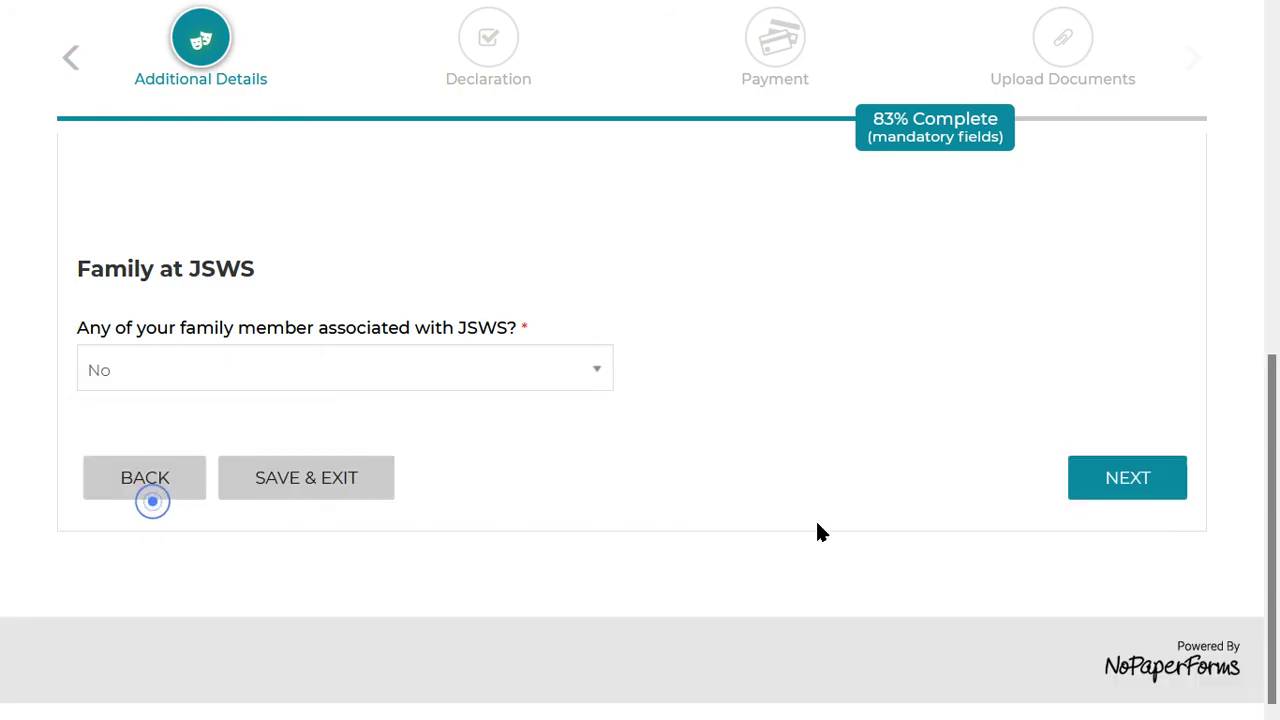
left_click(1134, 471)
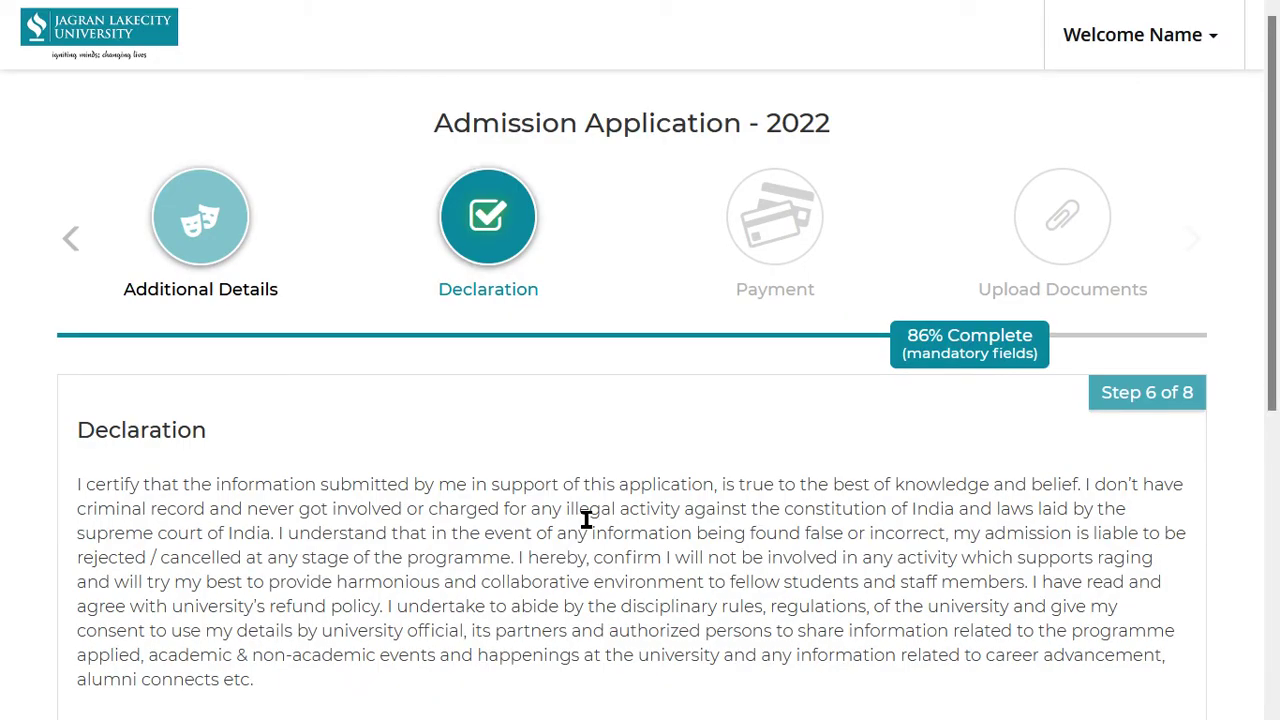
Step: Read the declaration statement and review the Applicant Name, Parent Name and Date fields below it
scroll(380, 500, "down", 2)
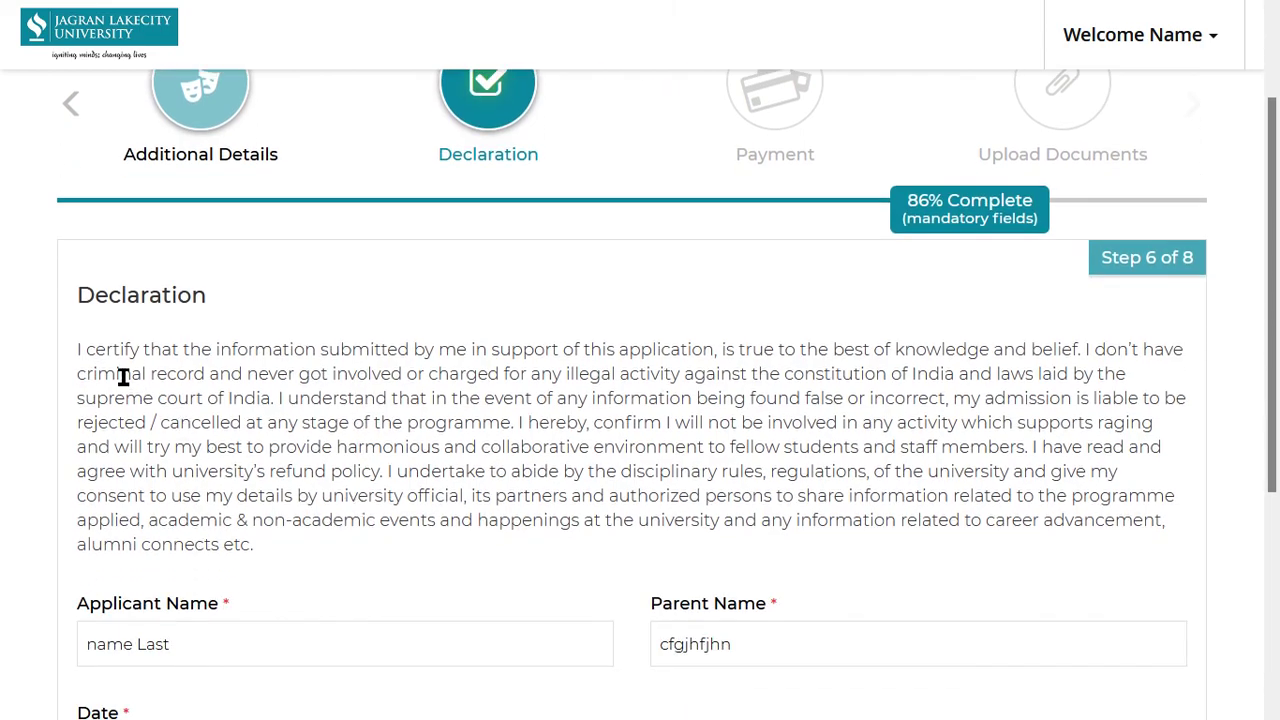
left_click_drag(143, 352, 410, 352)
left_click(400, 437)
left_click_drag(619, 350, 560, 372)
left_click(634, 391)
left_click_drag(115, 376, 176, 377)
left_click(250, 376)
left_click_drag(86, 349, 1162, 521)
left_click(875, 505)
scroll(300, 380, "down", 2)
scroll(330, 400, "up", 1)
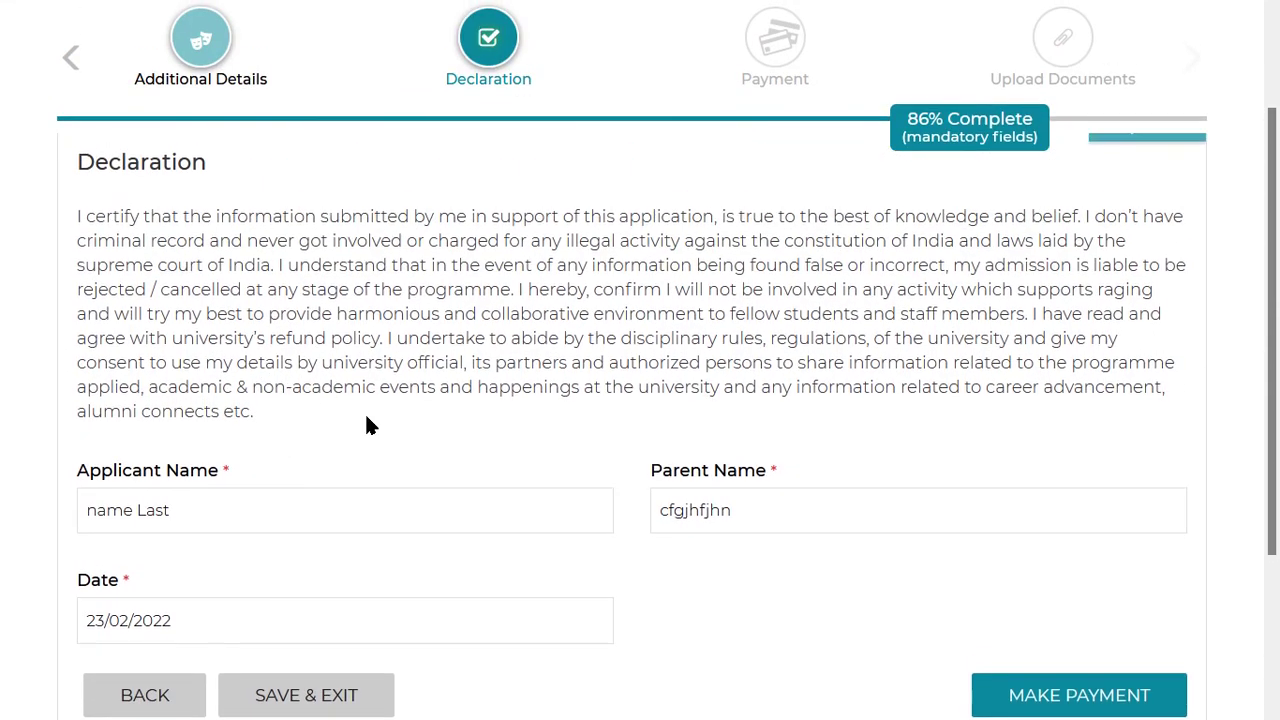
Step: Proceed from the Declaration page to the payment review and continue to the payment gateway without applying a coupon
scroll(590, 480, "down", 1)
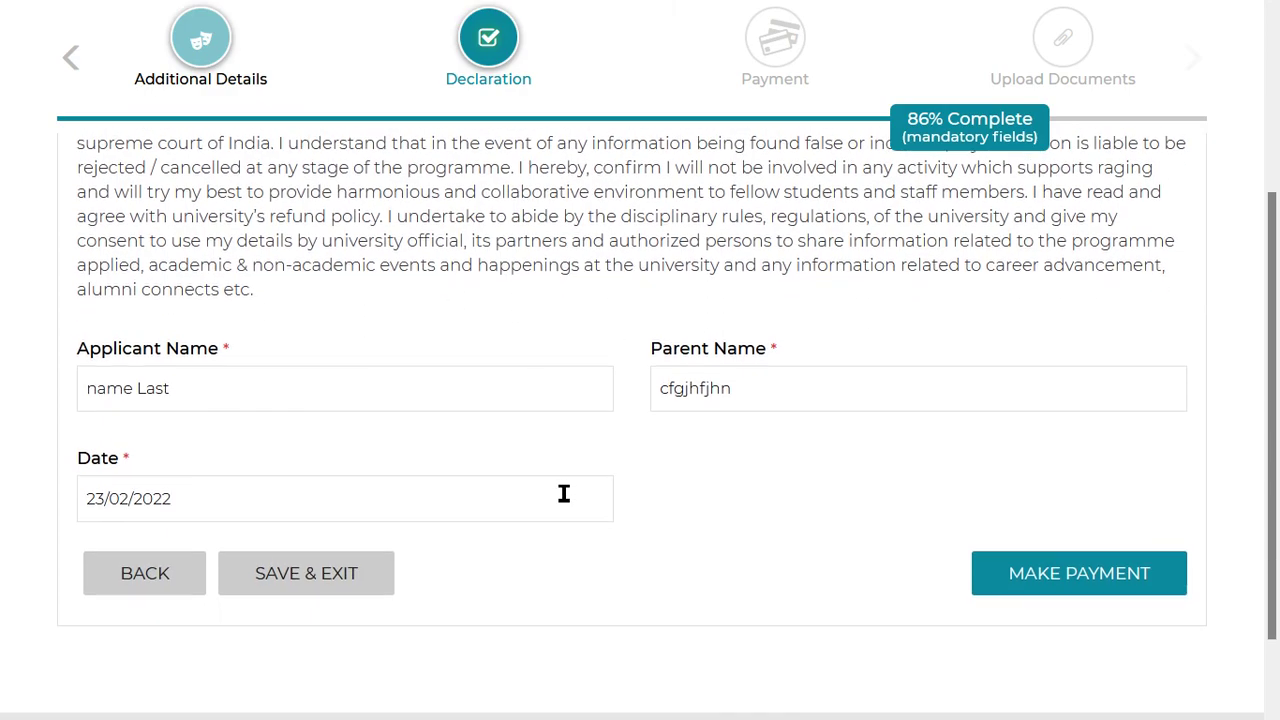
left_click(1053, 572)
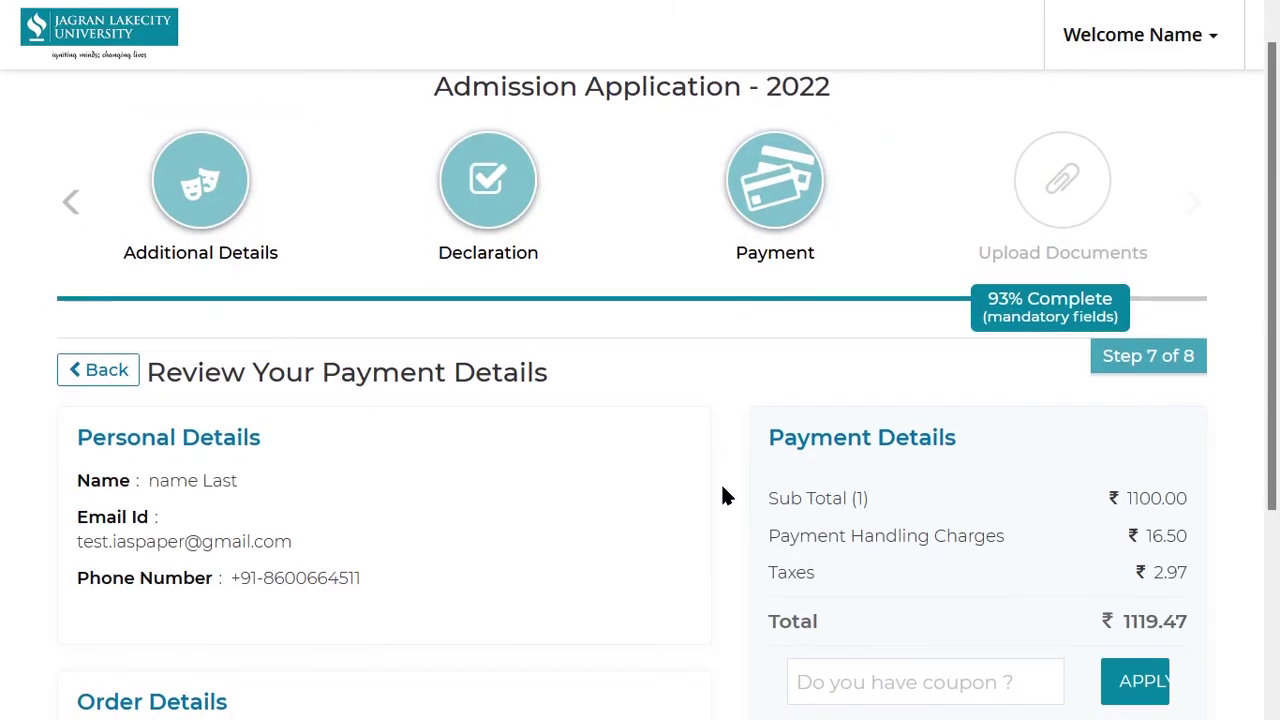
scroll(723, 490, "down", 2)
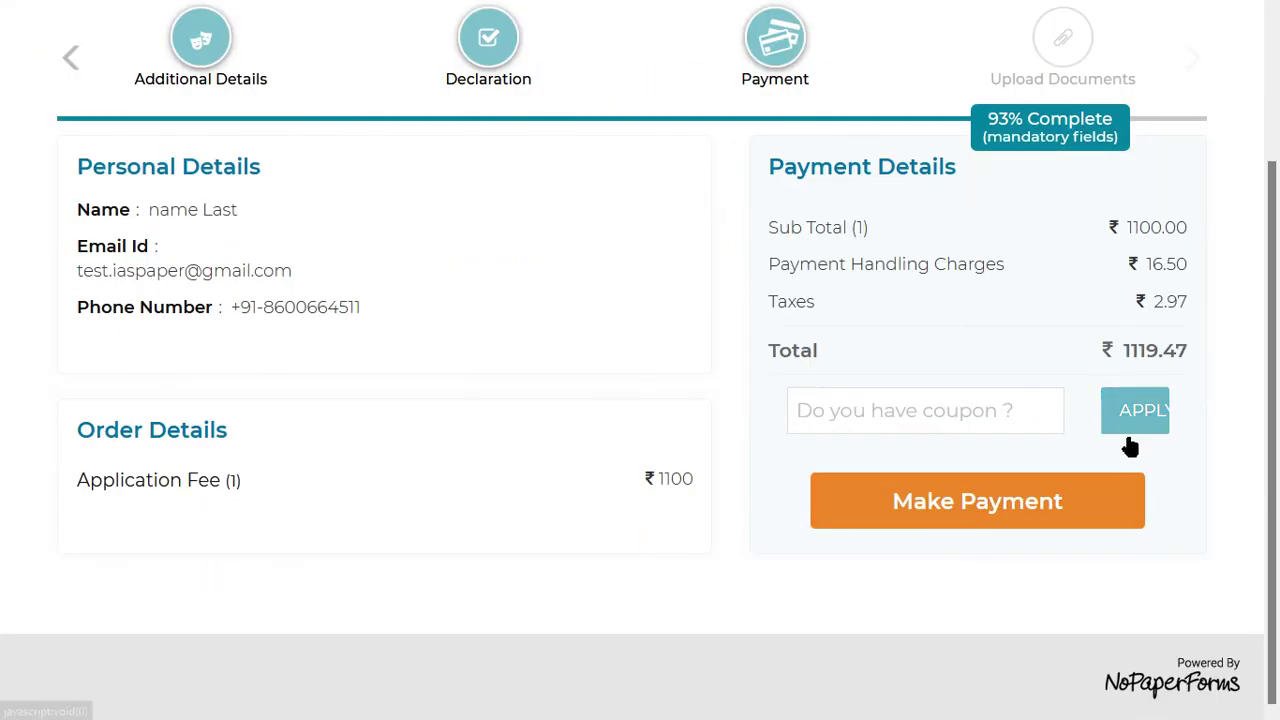
left_click(985, 508)
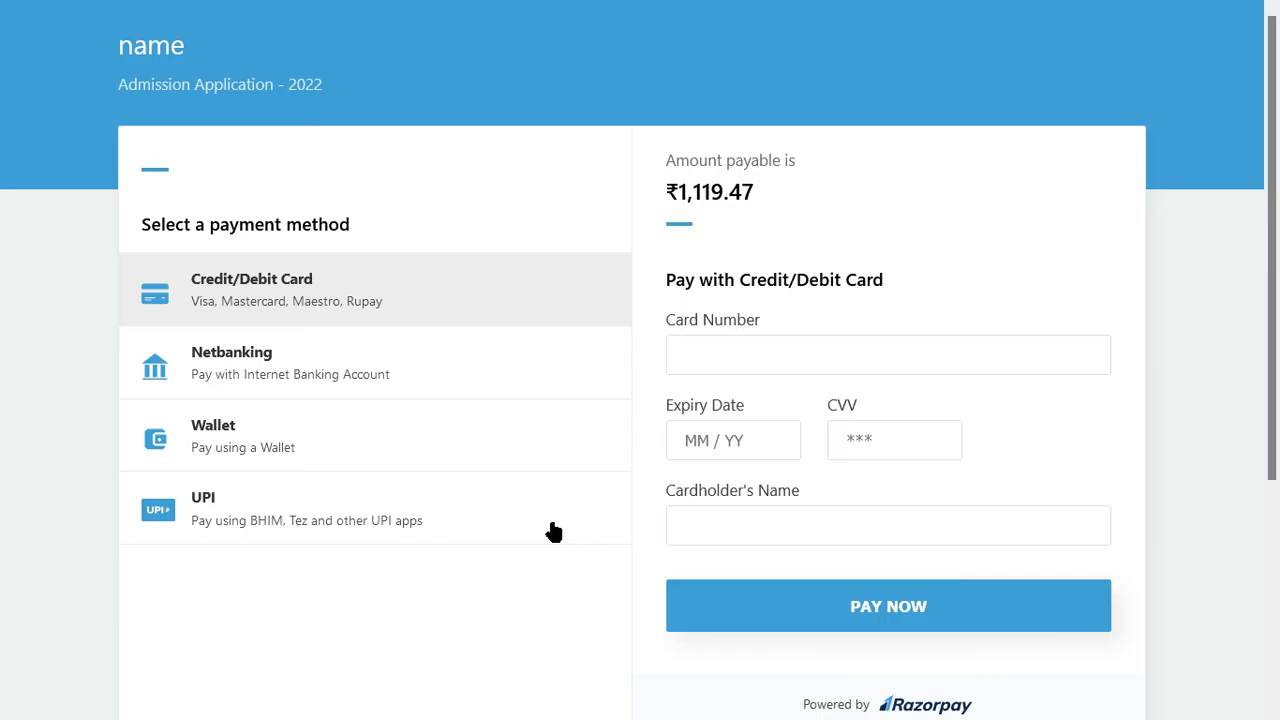
Step: View the Wallet and UPI payment options, and return to the Credit/Debit Card method
left_click(237, 425)
left_click(238, 490)
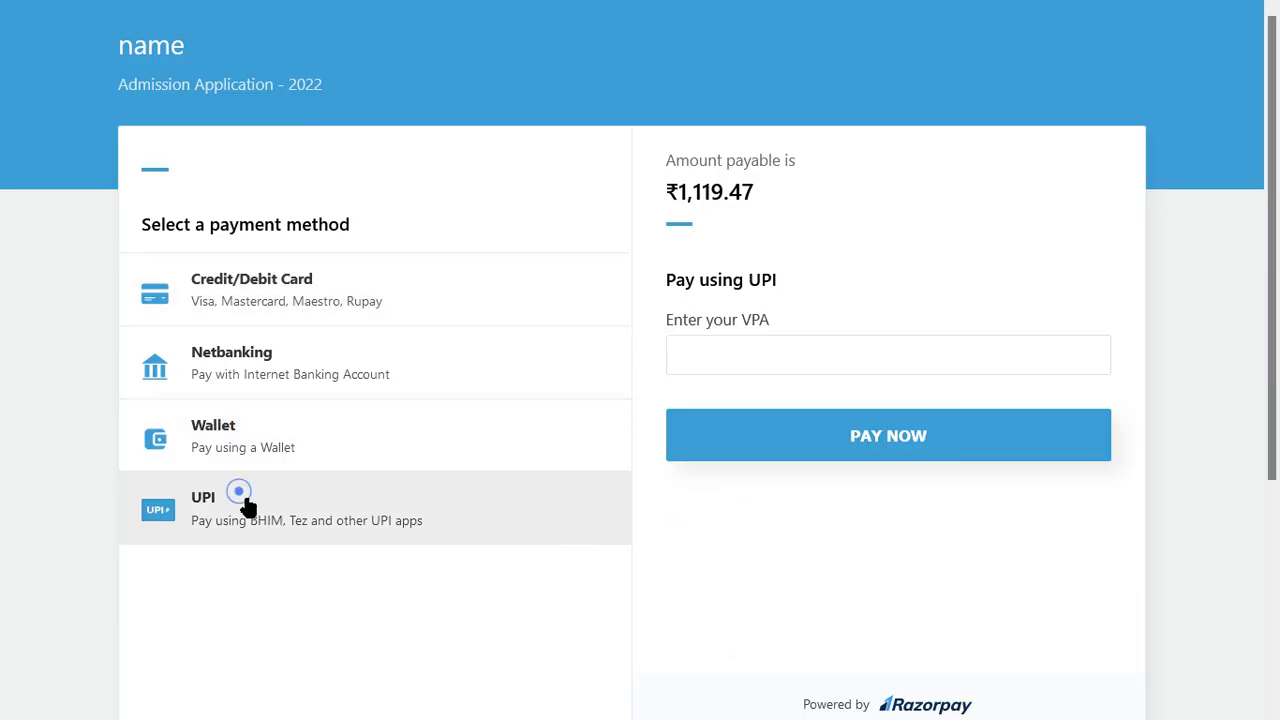
left_click(250, 307)
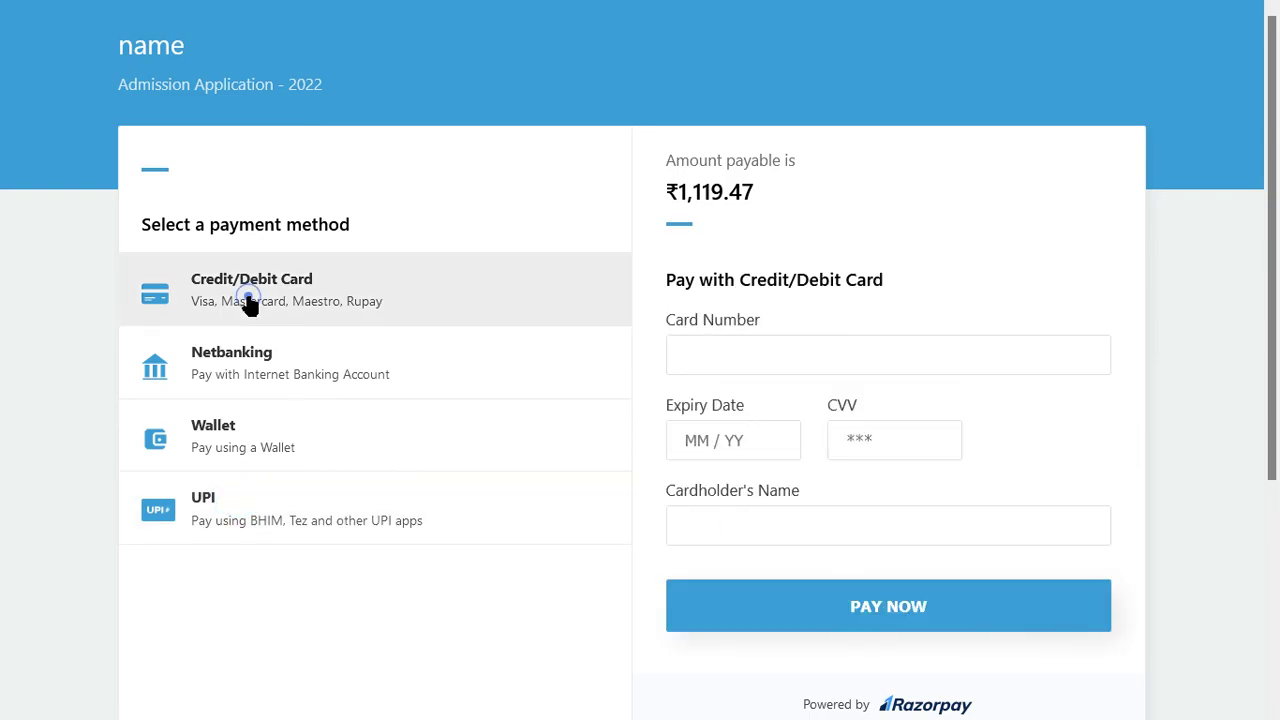